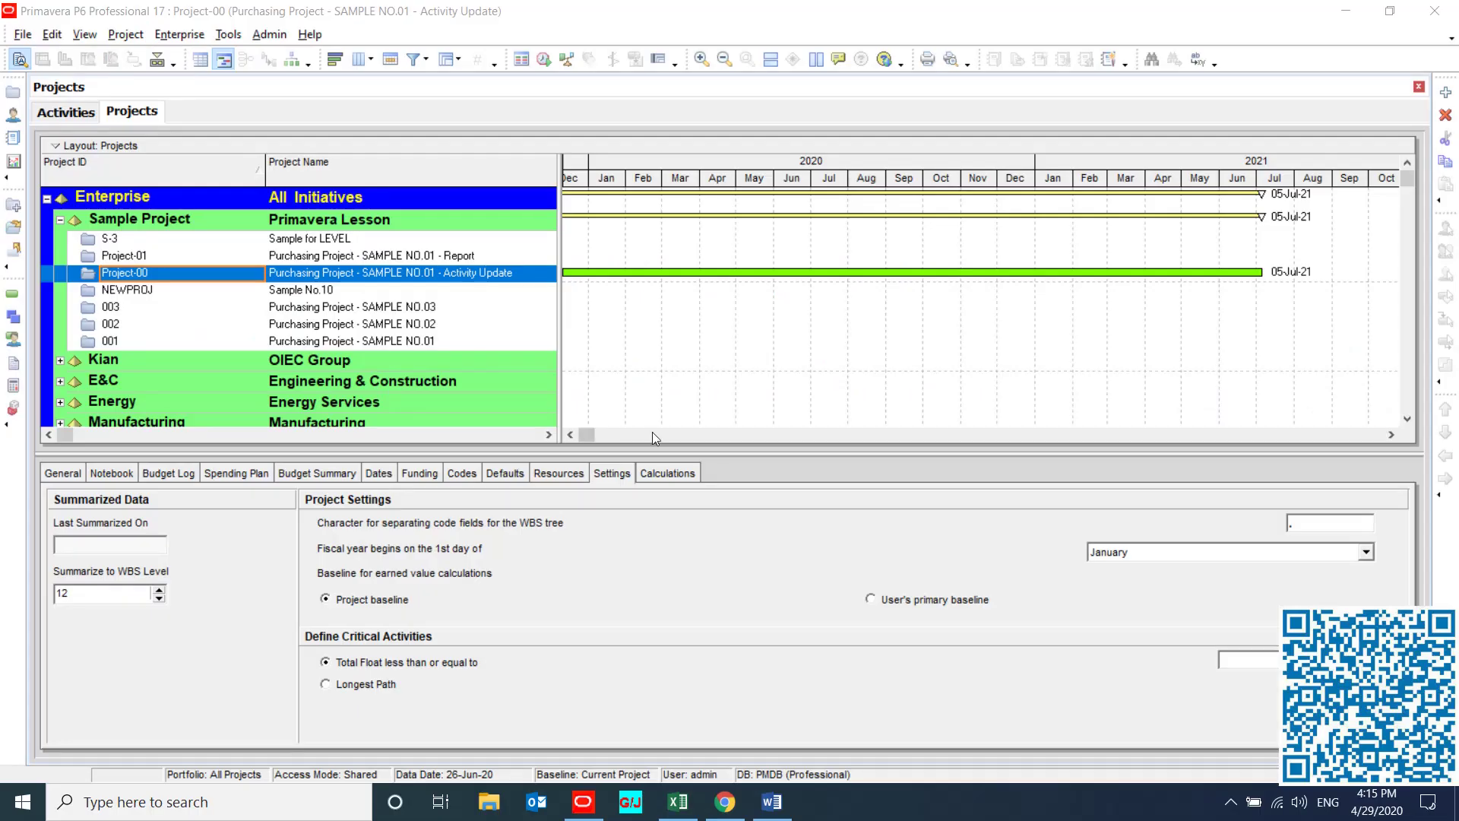
Show Project-00's calculation settings, including budget linked to At Completion and remaining duration reset to original.
{"action": "left_click", "coordinate": [375, 276]}
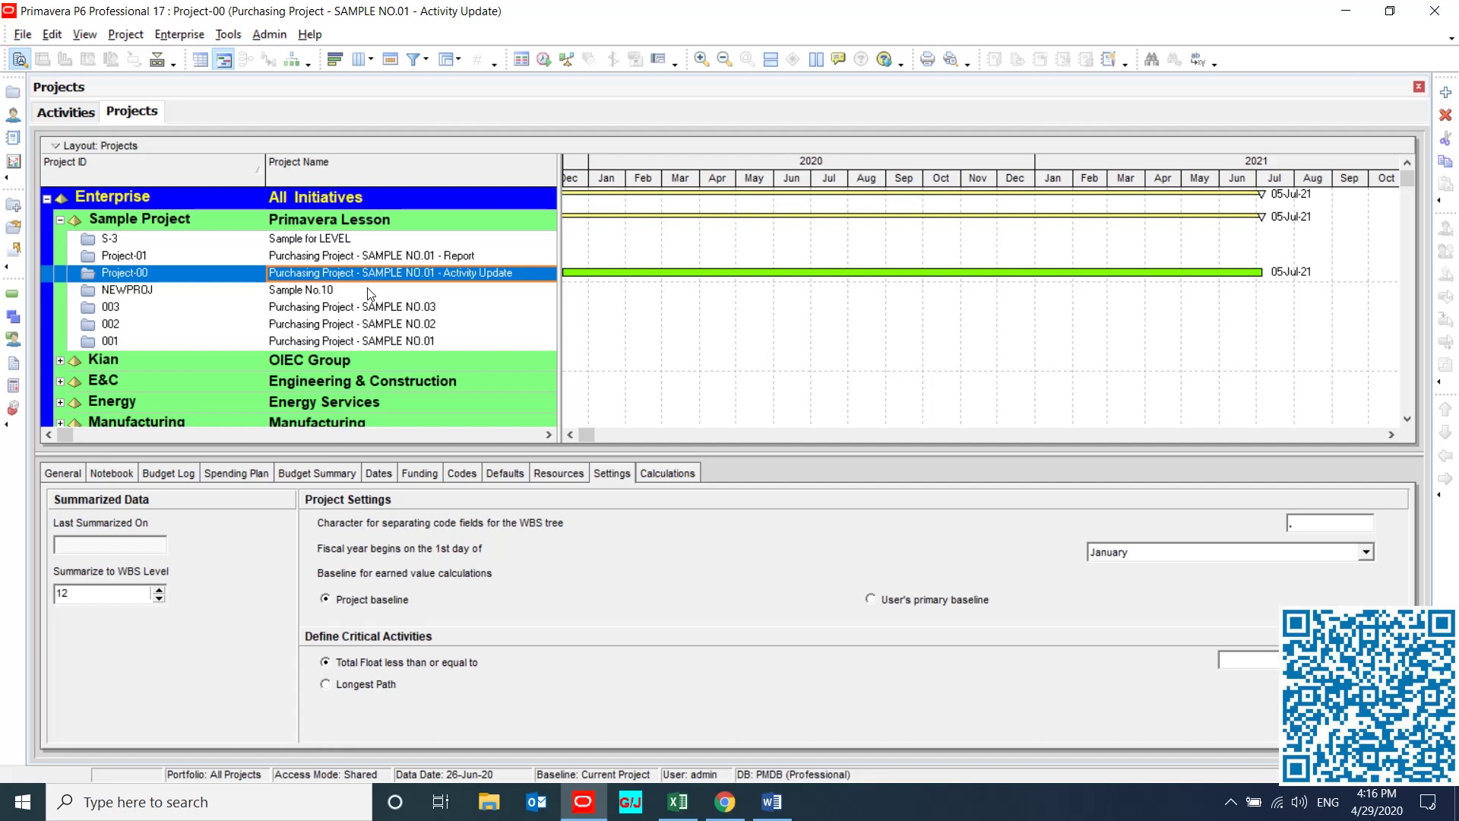
{"action": "left_click", "coordinate": [186, 273]}
{"action": "left_click", "coordinate": [668, 473]}
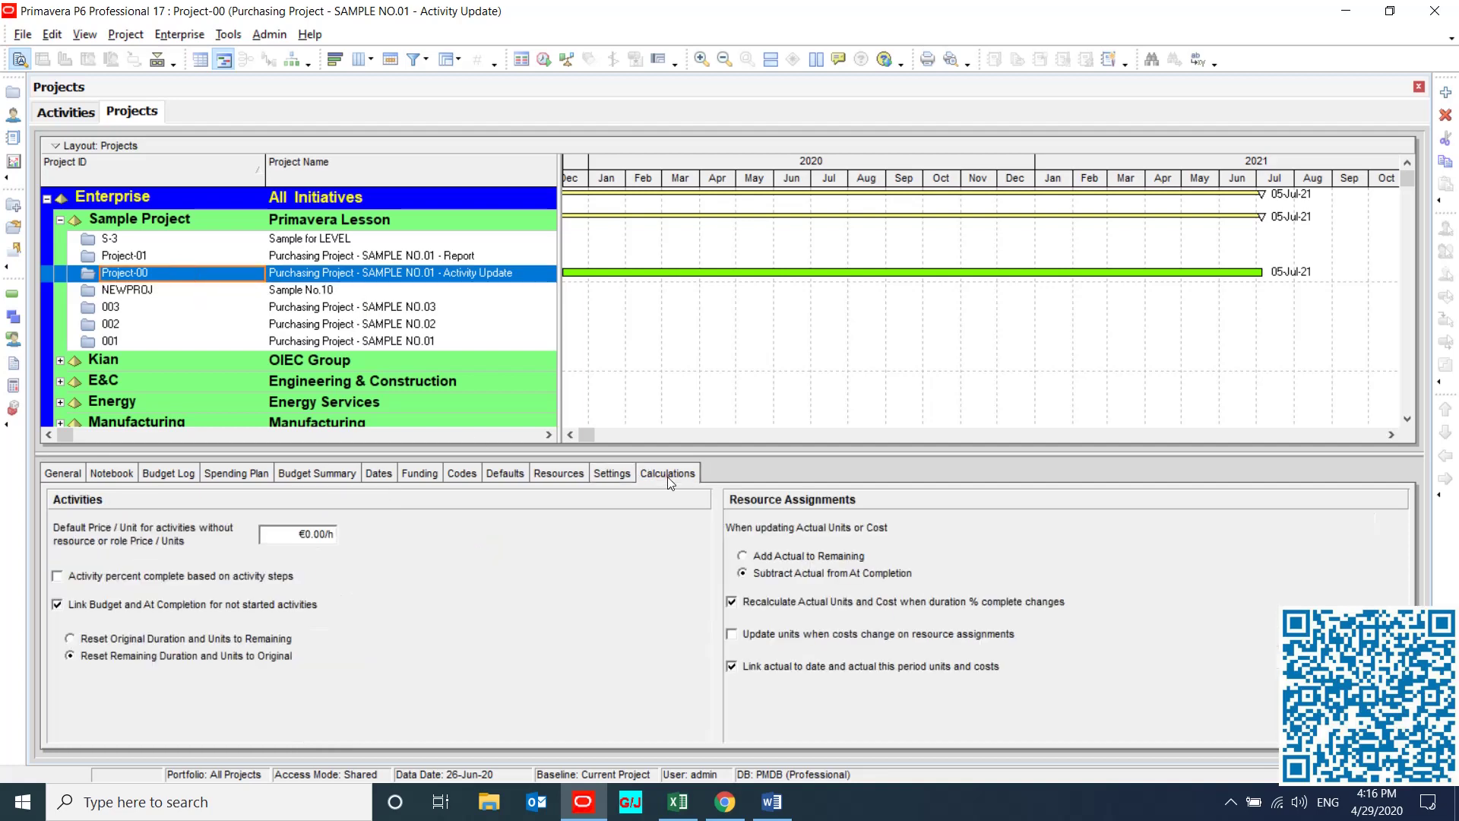
{"action": "left_click", "coordinate": [339, 273]}
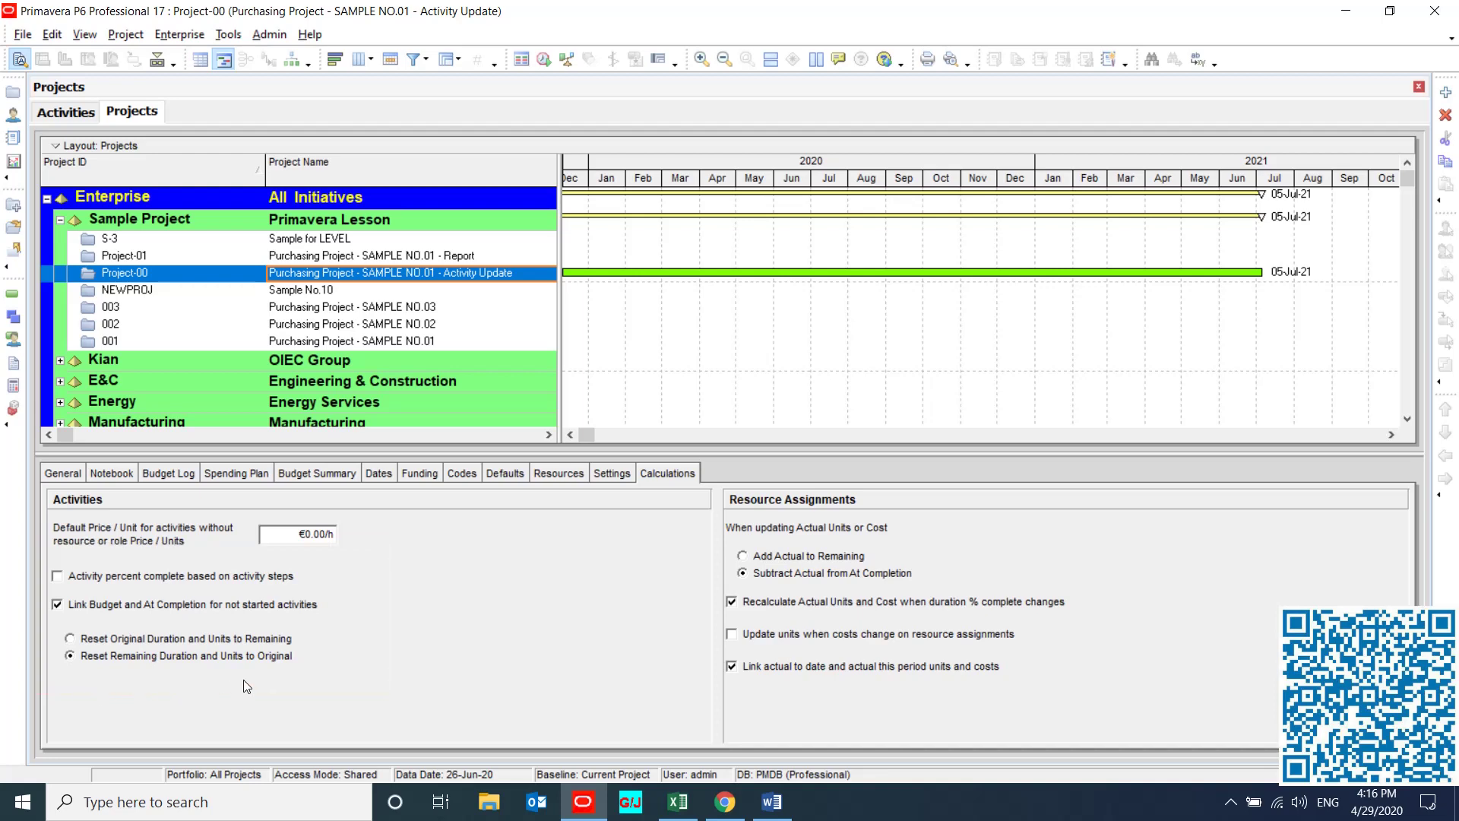
In the activity list, clear Finished and Started on Inquiry preparation (P-E-A-MA-PUM-0001) and set Units % to 0.
{"action": "left_click", "coordinate": [14, 291]}
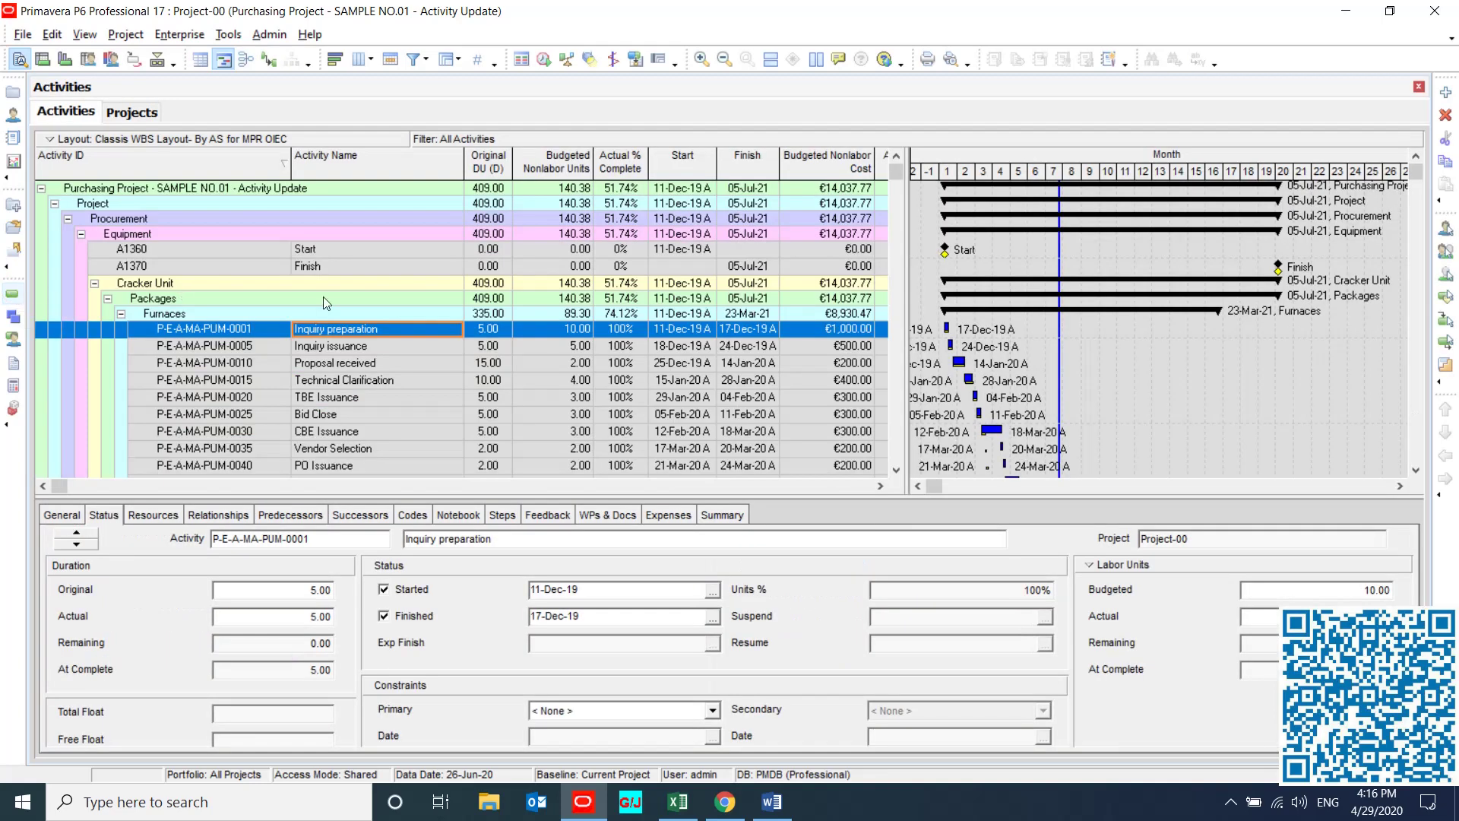
{"action": "left_click", "coordinate": [258, 327]}
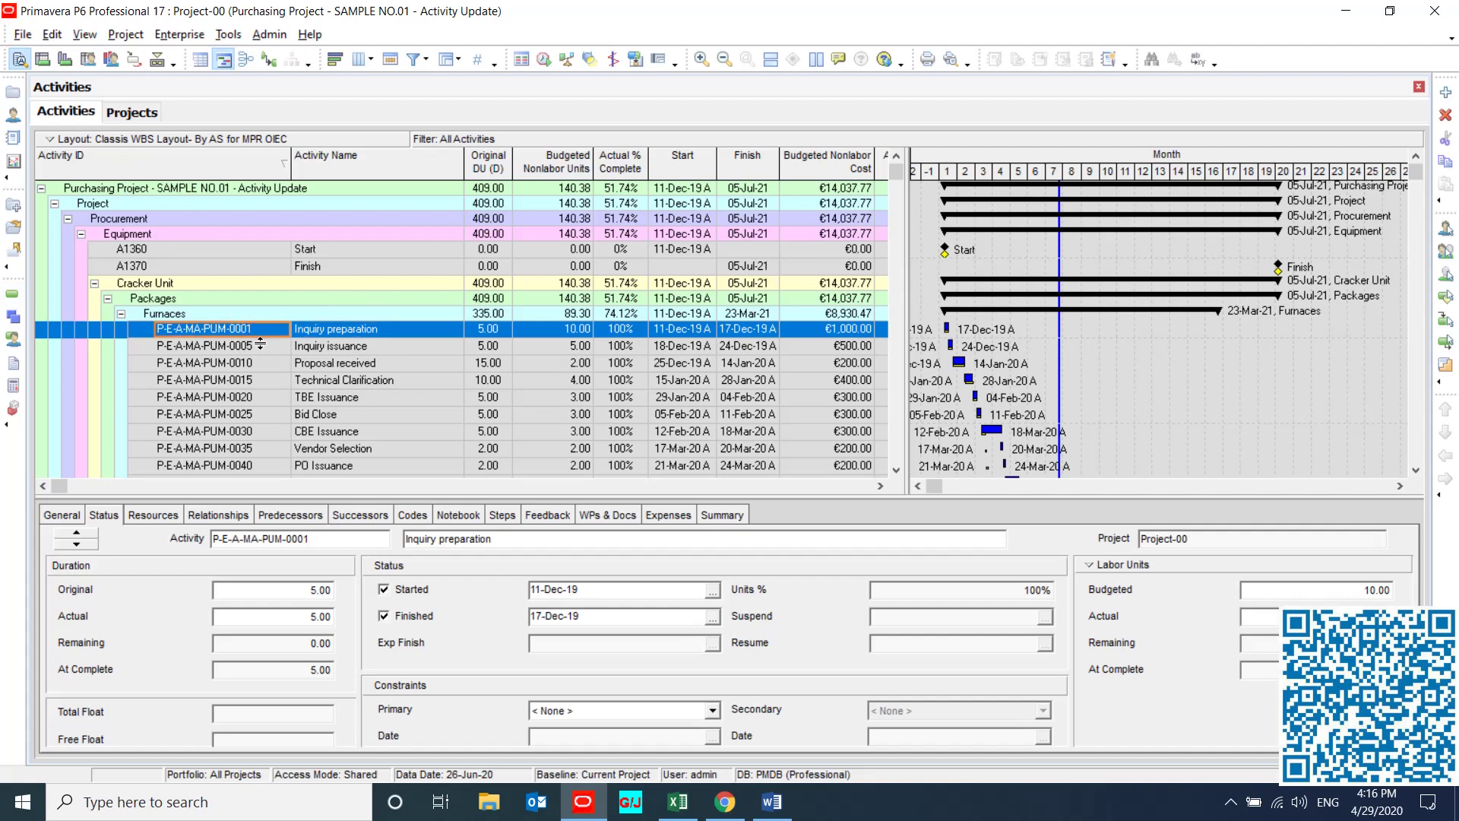
{"action": "left_click", "coordinate": [409, 618]}
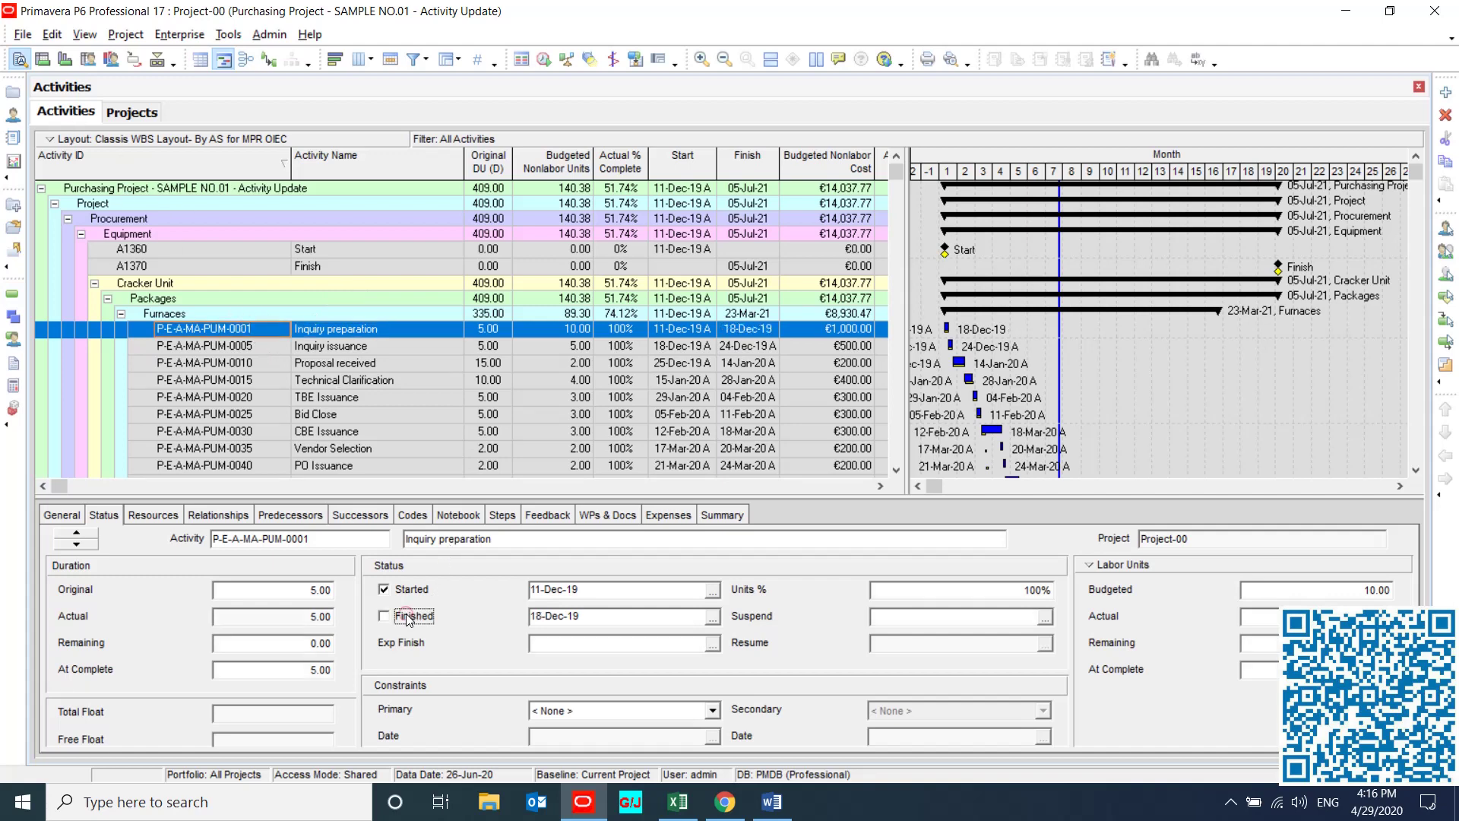
{"action": "left_click", "coordinate": [921, 595]}
{"action": "type", "text": "0"}
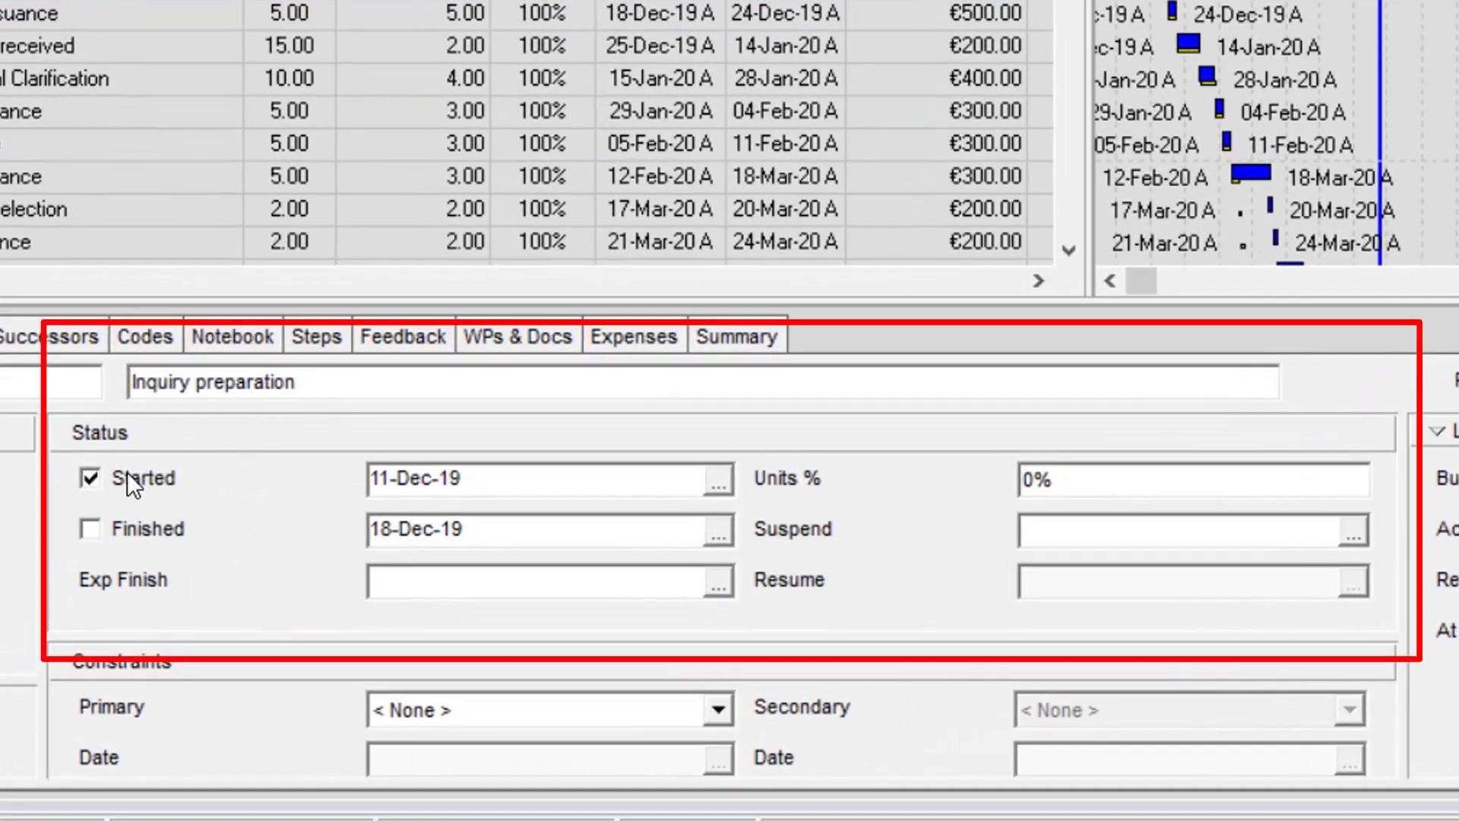
{"action": "left_click", "coordinate": [162, 503]}
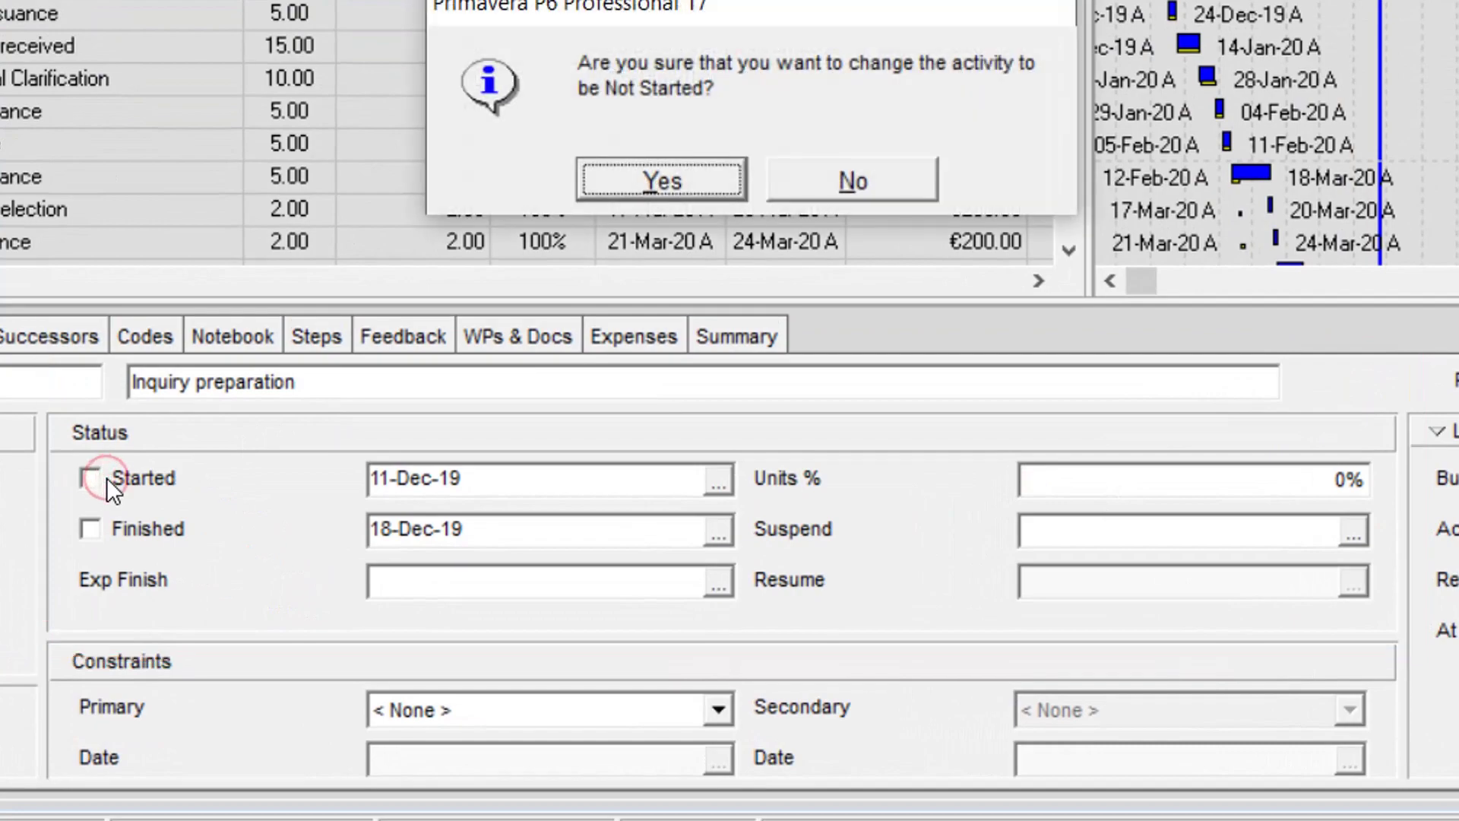
{"action": "key", "text": "Return"}
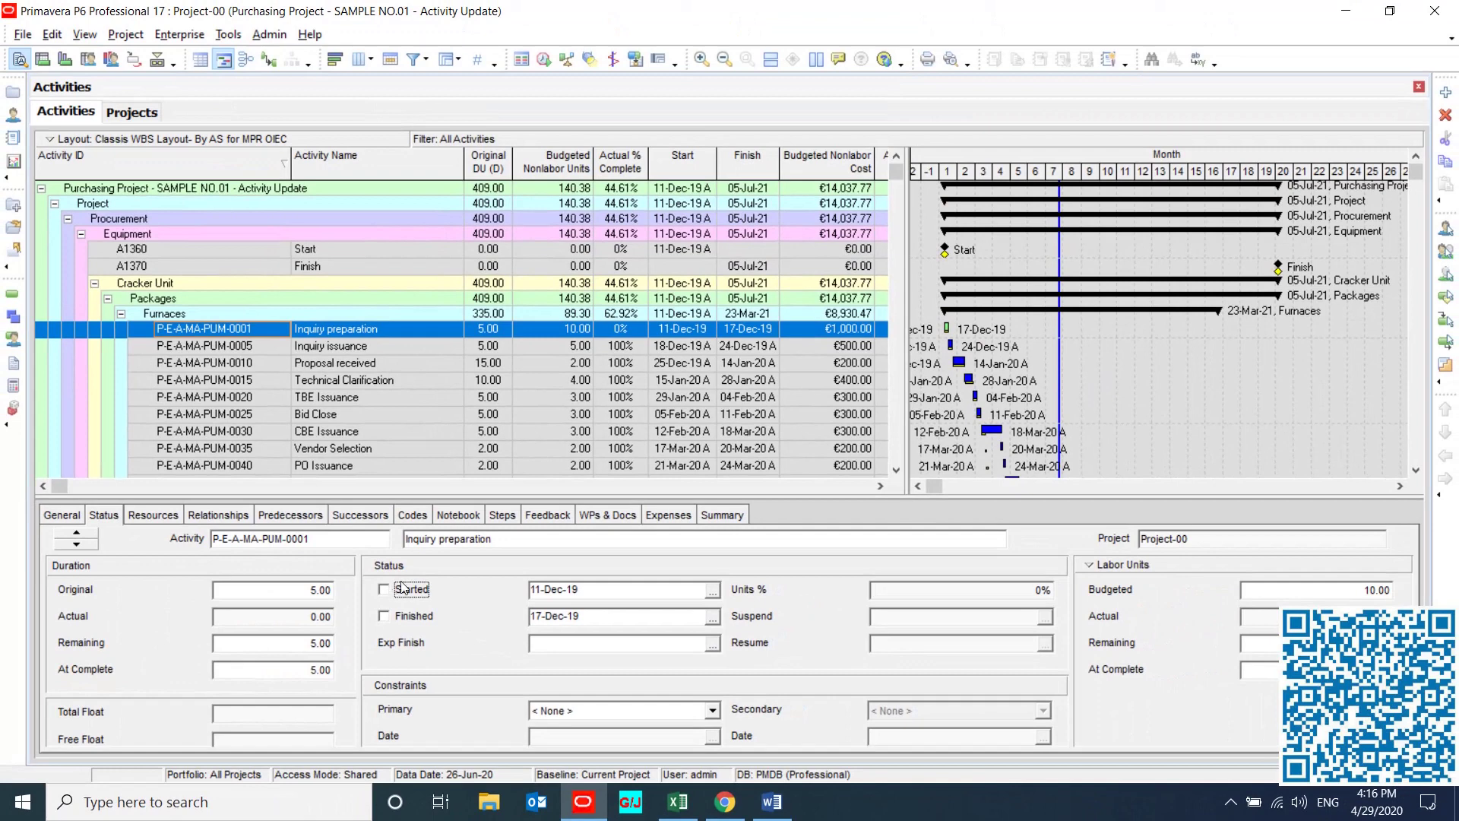
{"action": "left_click", "coordinate": [371, 345]}
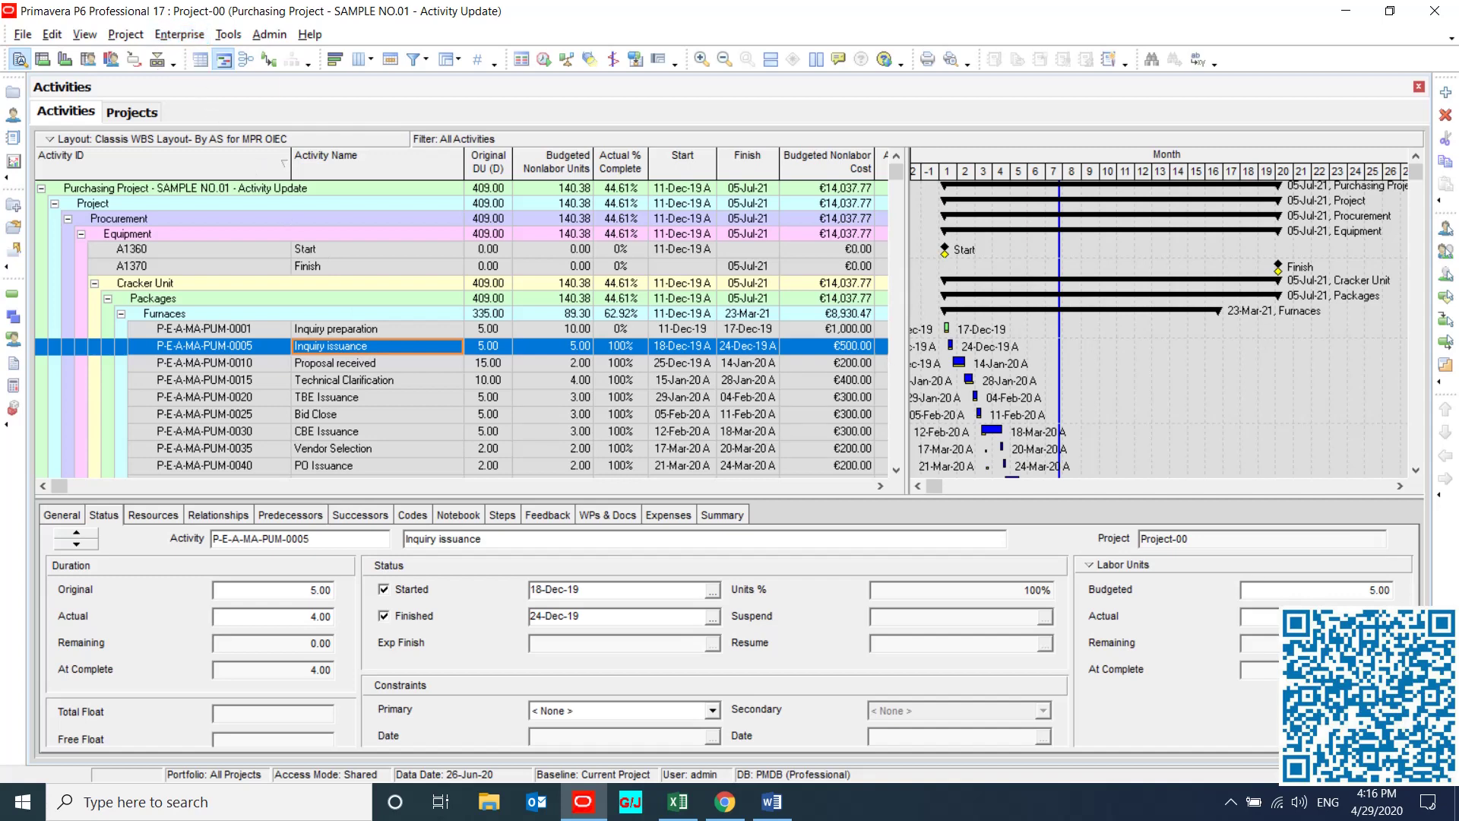
Open Tools > Global Change to list saved definitions such as Remove Actuals and Increase Durations.
{"action": "left_click", "coordinate": [183, 35]}
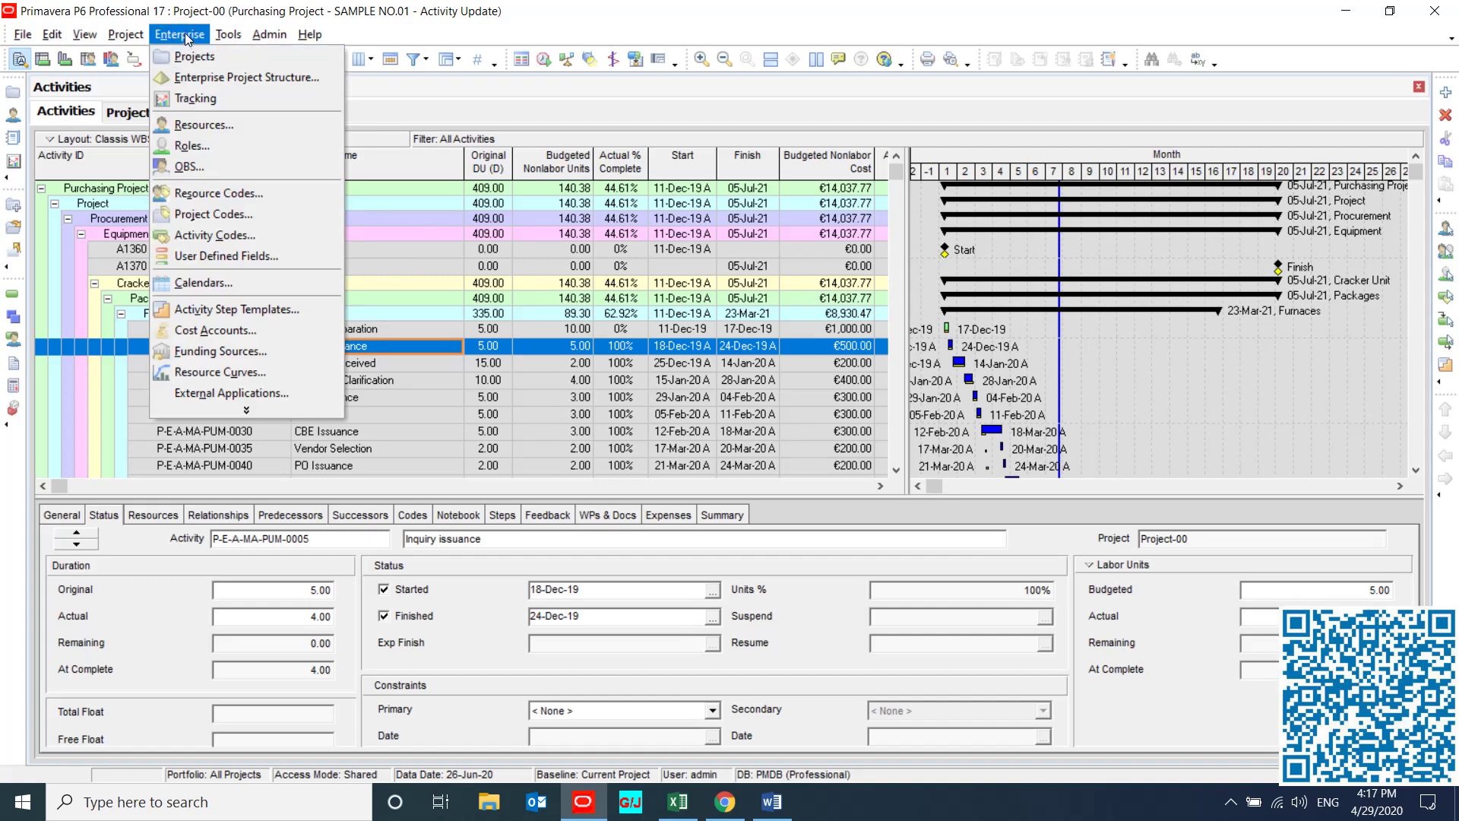
{"action": "mouse_move", "coordinate": [228, 35]}
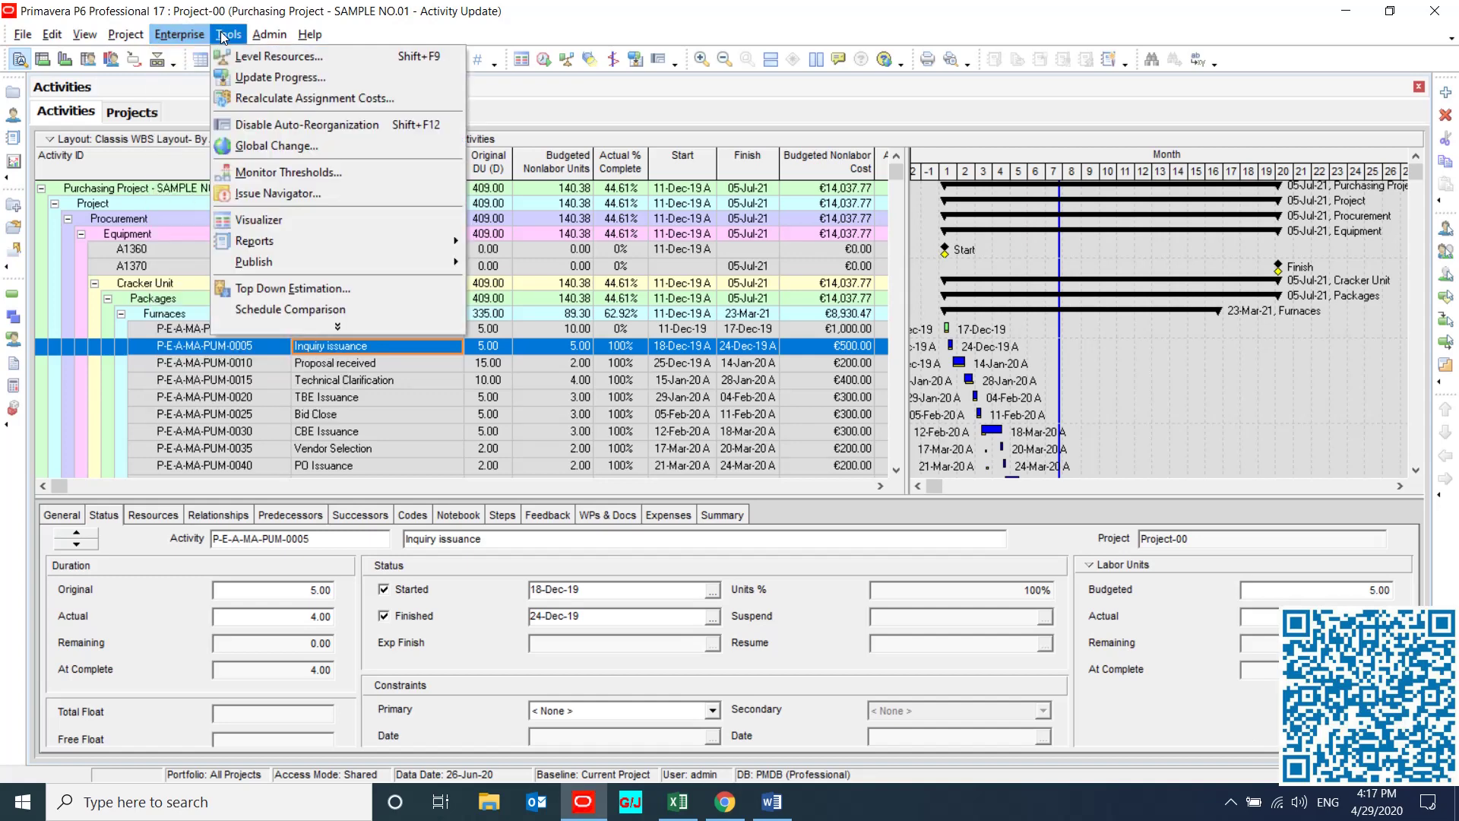
{"action": "left_click", "coordinate": [233, 149]}
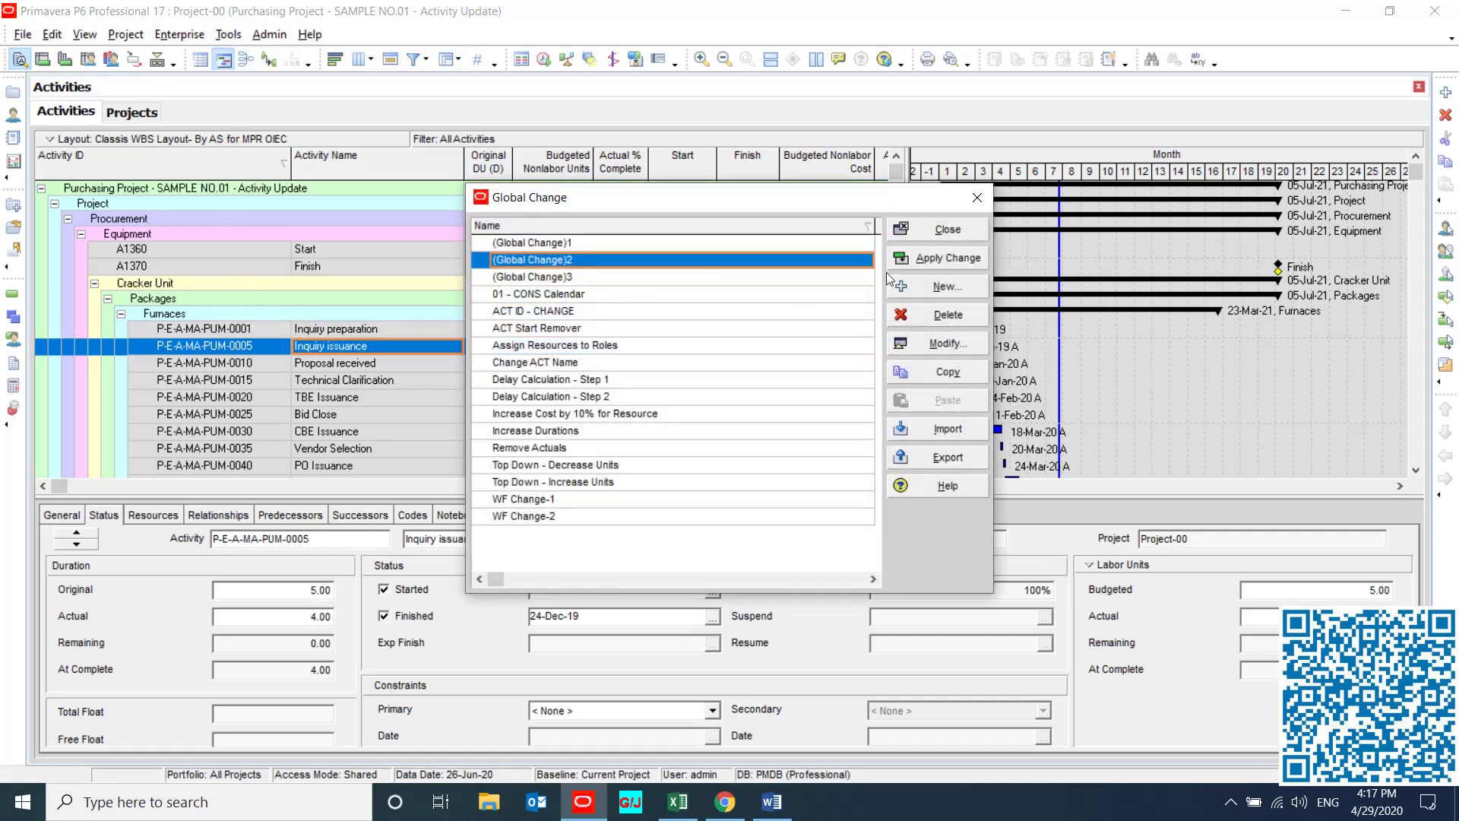
{"action": "left_click", "coordinate": [964, 286]}
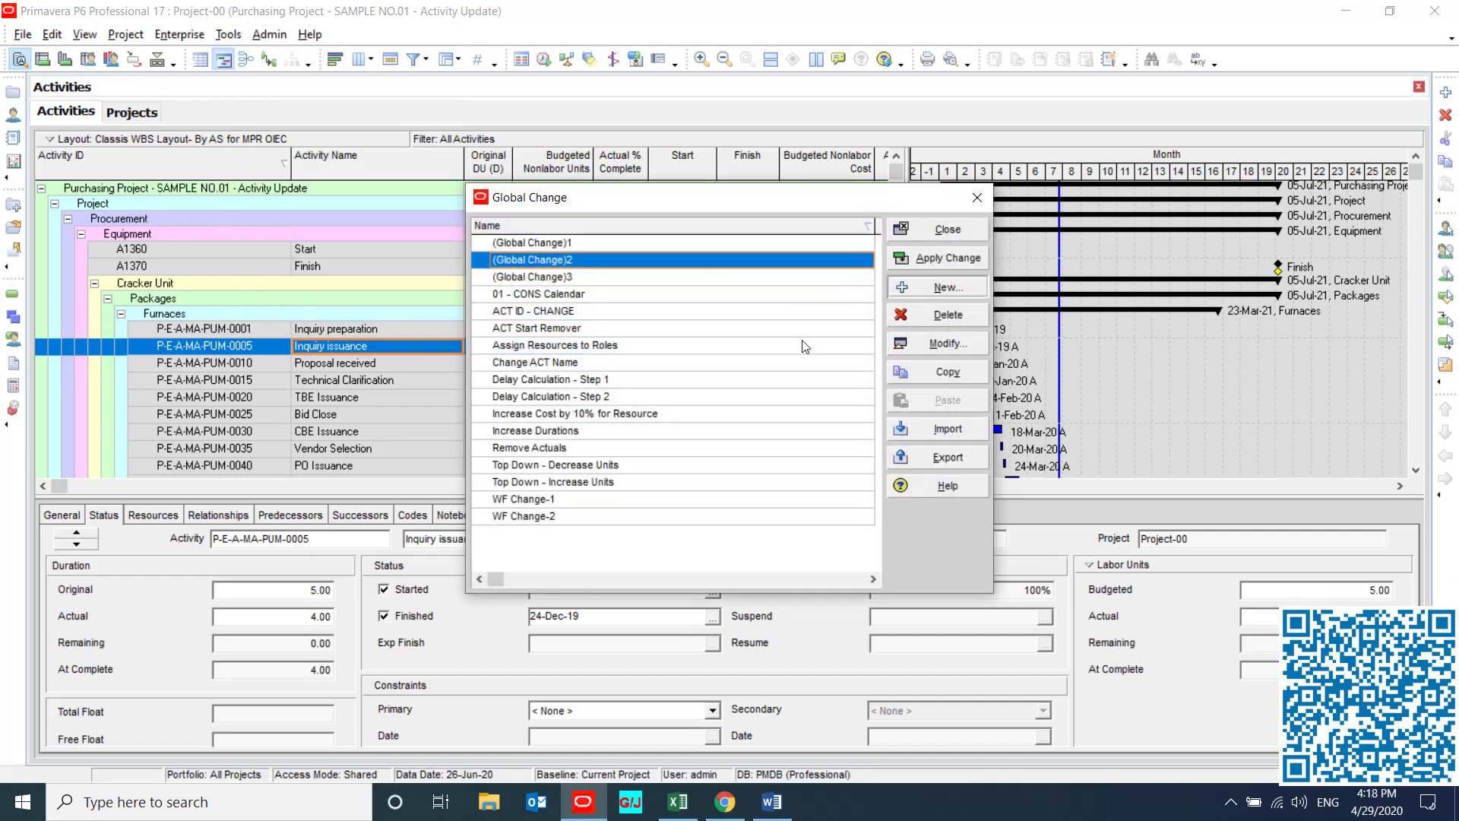
Create a new global change with subject area Activity Resource Assignments.
{"action": "left_click", "coordinate": [908, 339]}
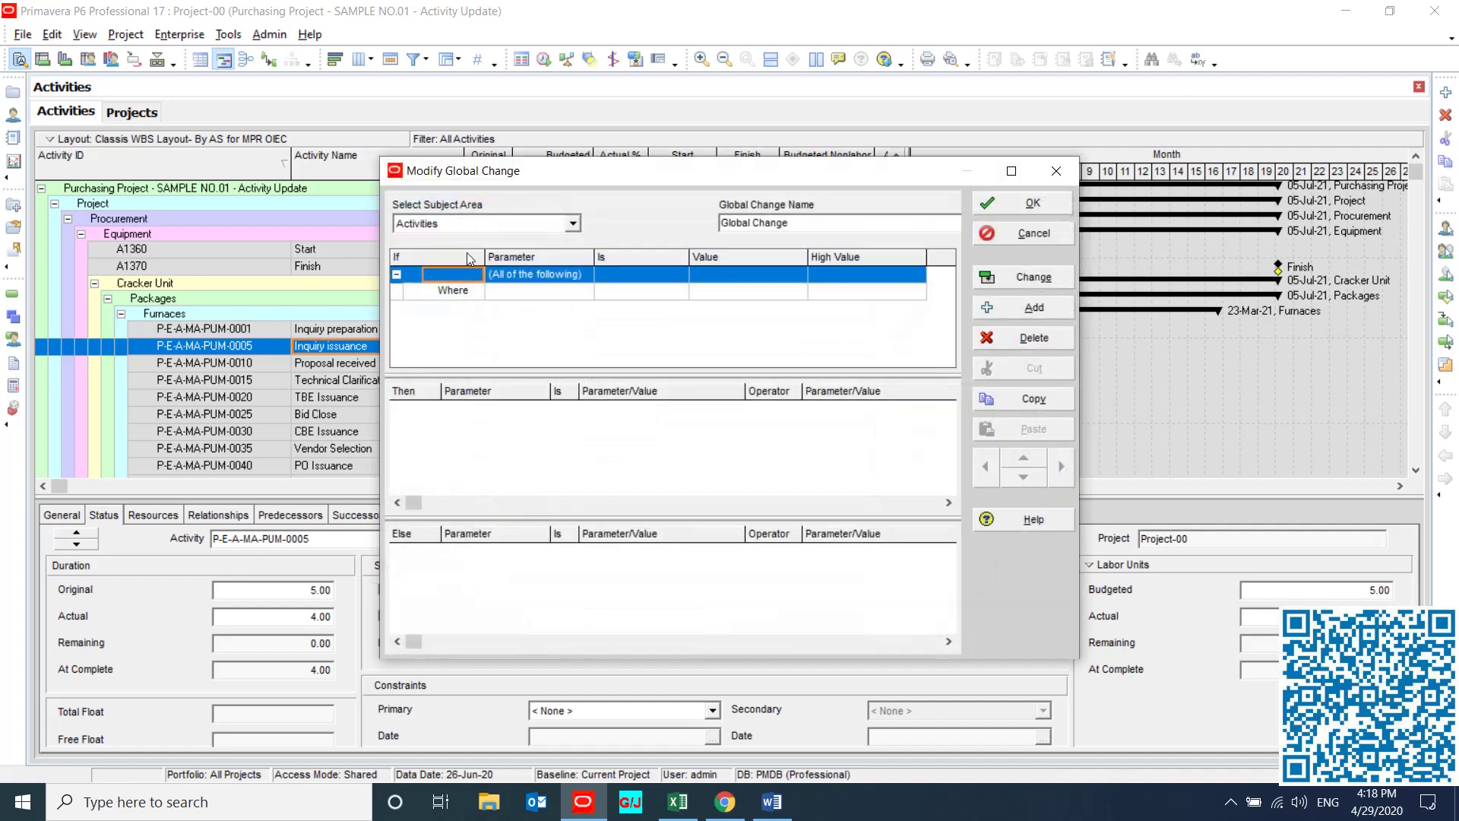
{"action": "left_click", "coordinate": [467, 224]}
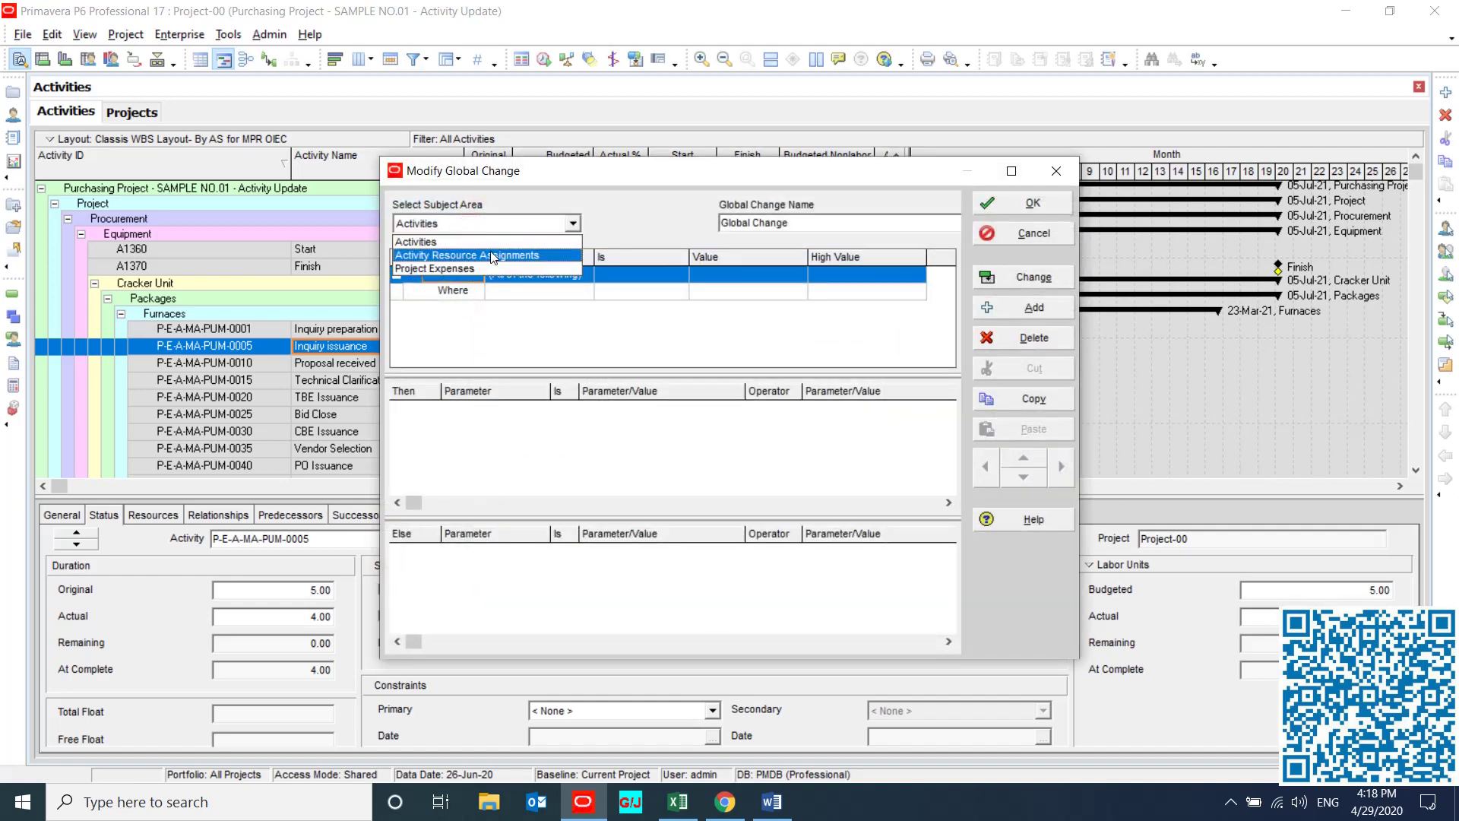
{"action": "left_click", "coordinate": [465, 261]}
Add a Where condition row using Resource Type as its parameter.
{"action": "left_click", "coordinate": [563, 299]}
{"action": "left_click", "coordinate": [564, 298]}
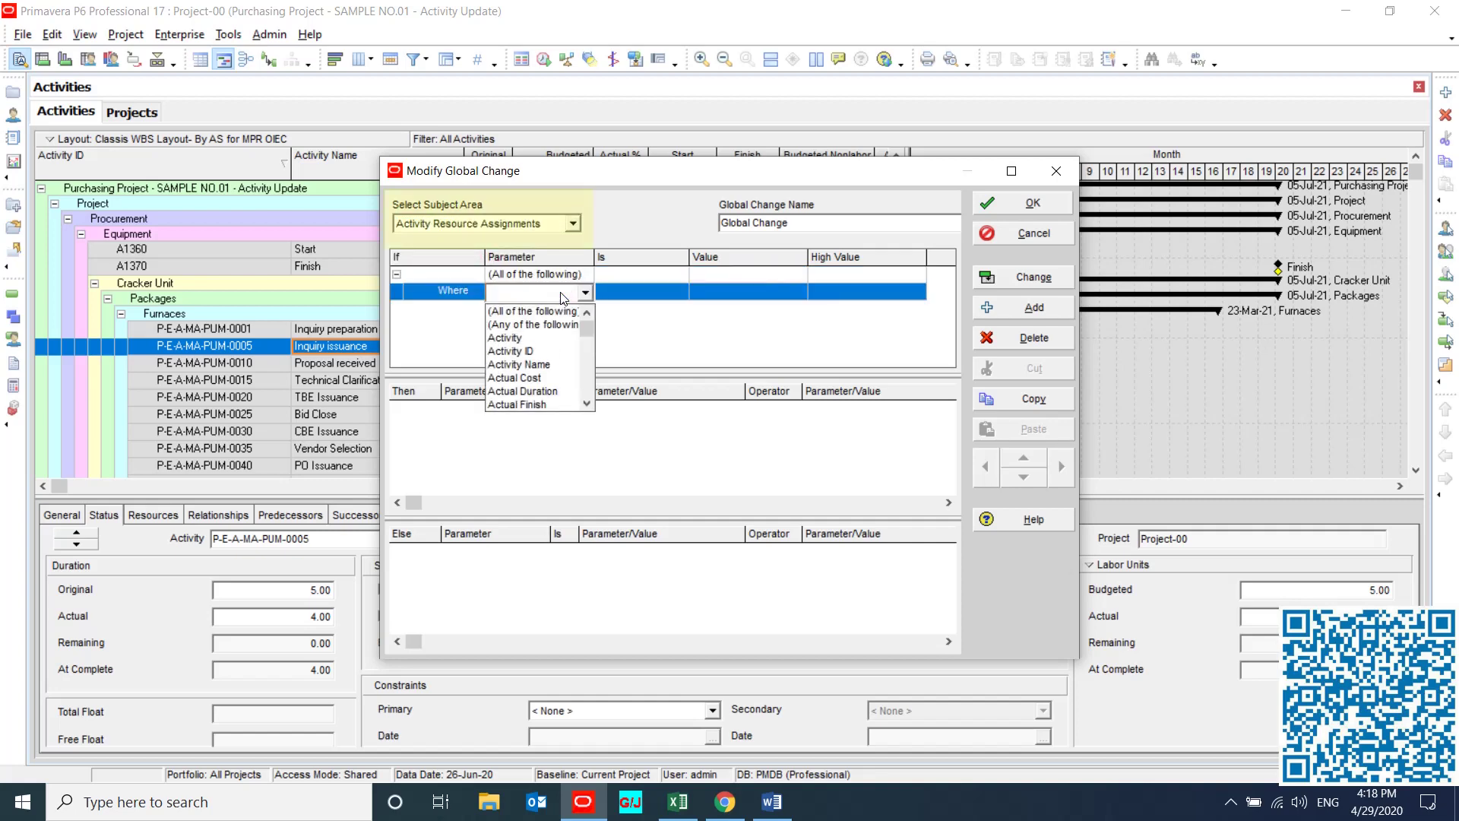
{"action": "type", "text": "Contracto"}
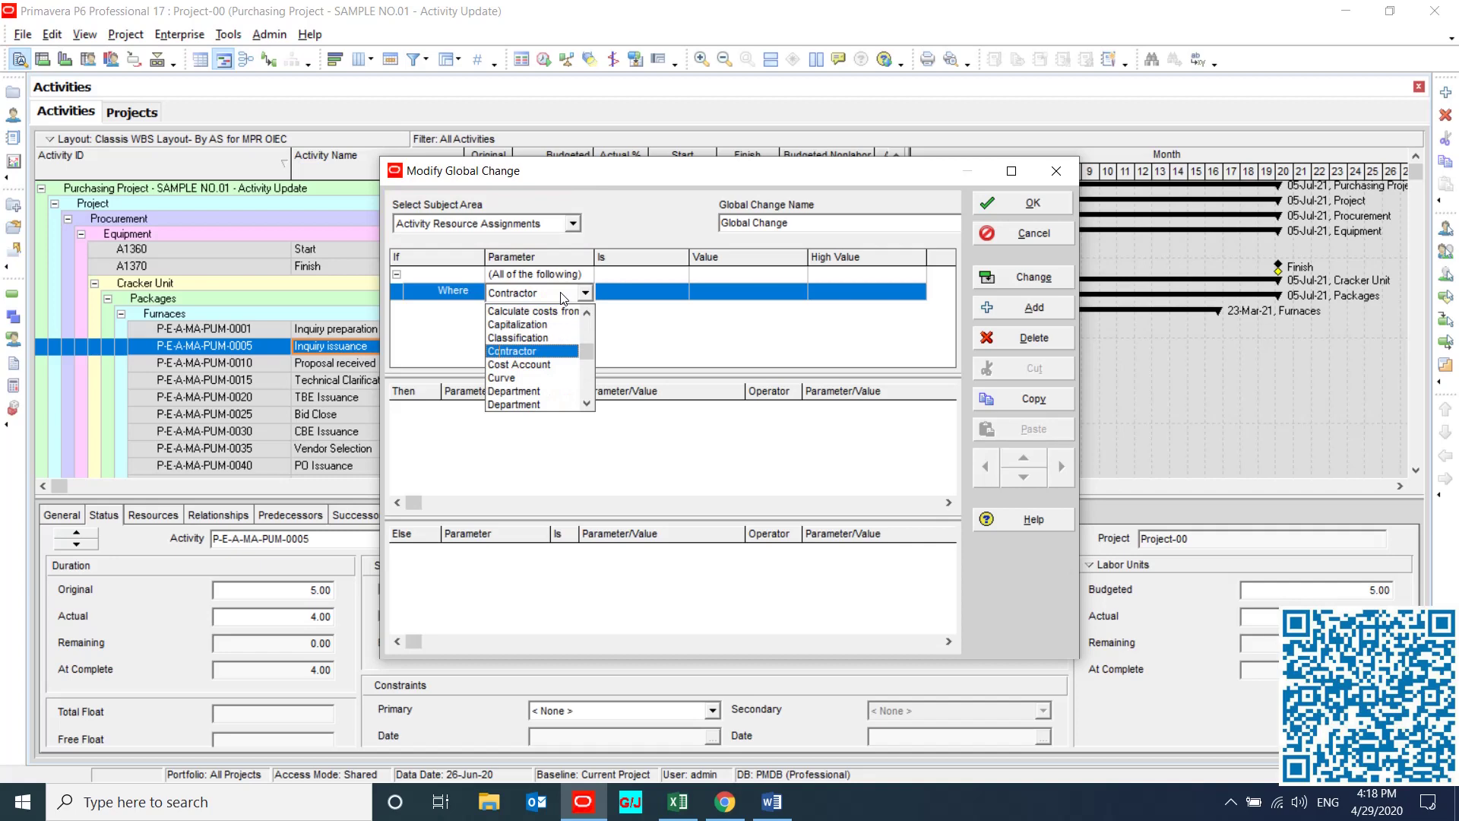
{"action": "type", "text": "rce"}
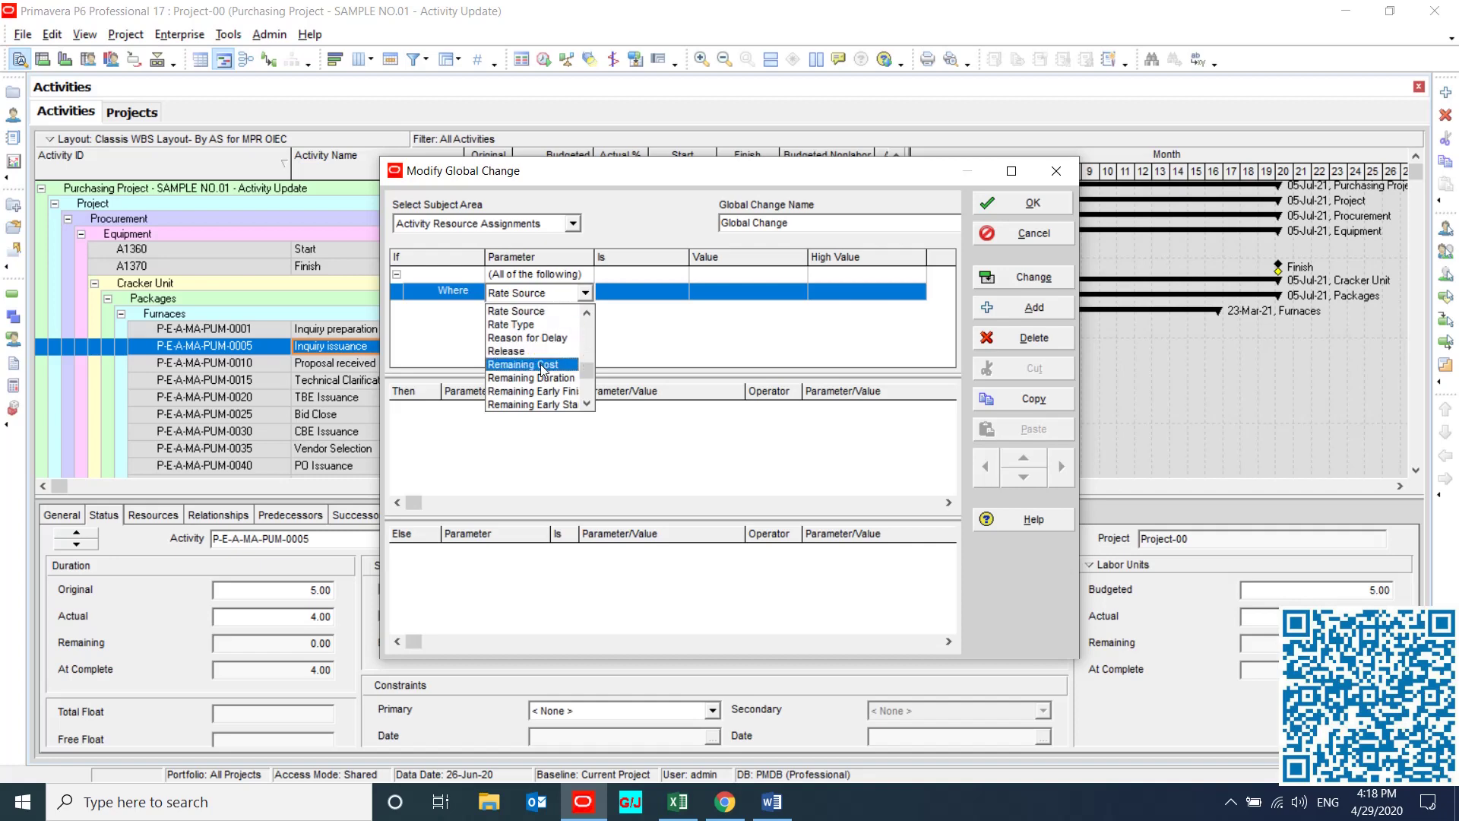
{"action": "left_click", "coordinate": [587, 405]}
{"action": "left_click", "coordinate": [587, 405]}
{"action": "key", "text": "c"}
{"action": "key", "text": "o"}
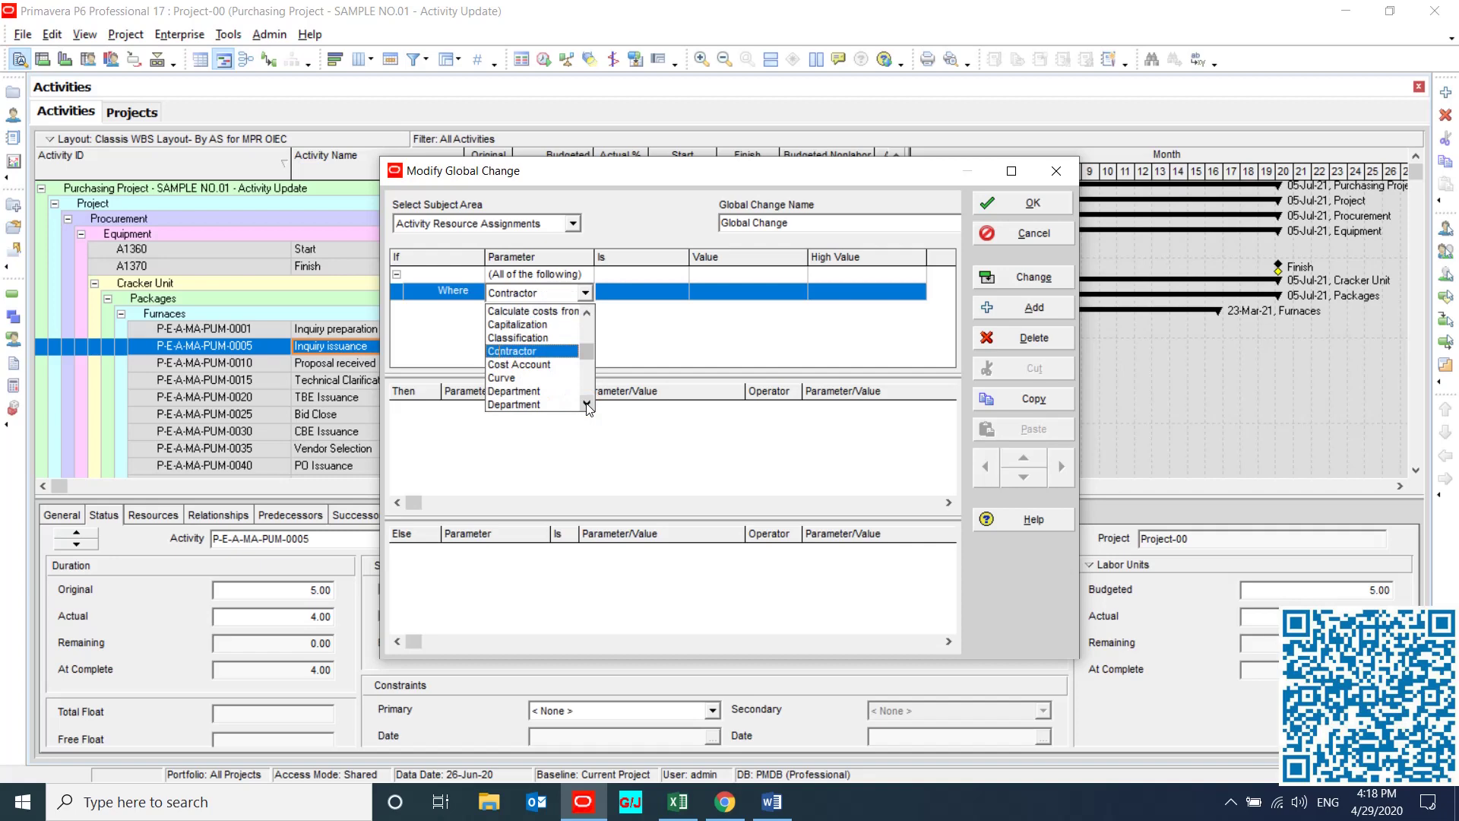
{"action": "key", "text": "r"}
{"action": "key", "text": "e"}
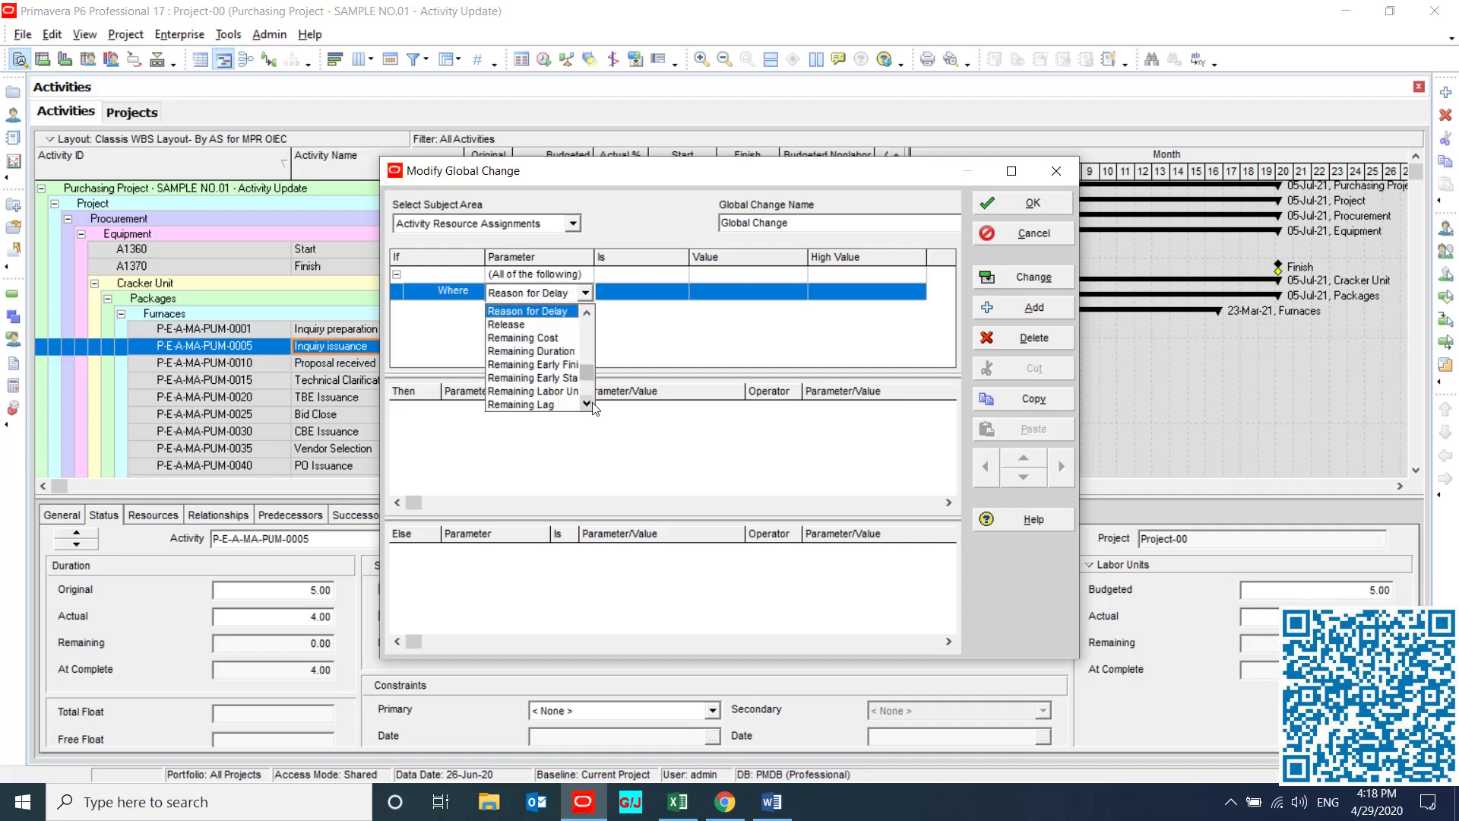
{"action": "left_click", "coordinate": [588, 405]}
{"action": "left_click", "coordinate": [586, 403]}
{"action": "left_click", "coordinate": [586, 404]}
{"action": "left_click", "coordinate": [587, 403]}
{"action": "left_click", "coordinate": [587, 404]}
{"action": "left_click", "coordinate": [586, 404]}
{"action": "left_click", "coordinate": [587, 404]}
{"action": "left_click", "coordinate": [587, 404]}
{"action": "left_click", "coordinate": [587, 403]}
{"action": "left_click", "coordinate": [572, 312]}
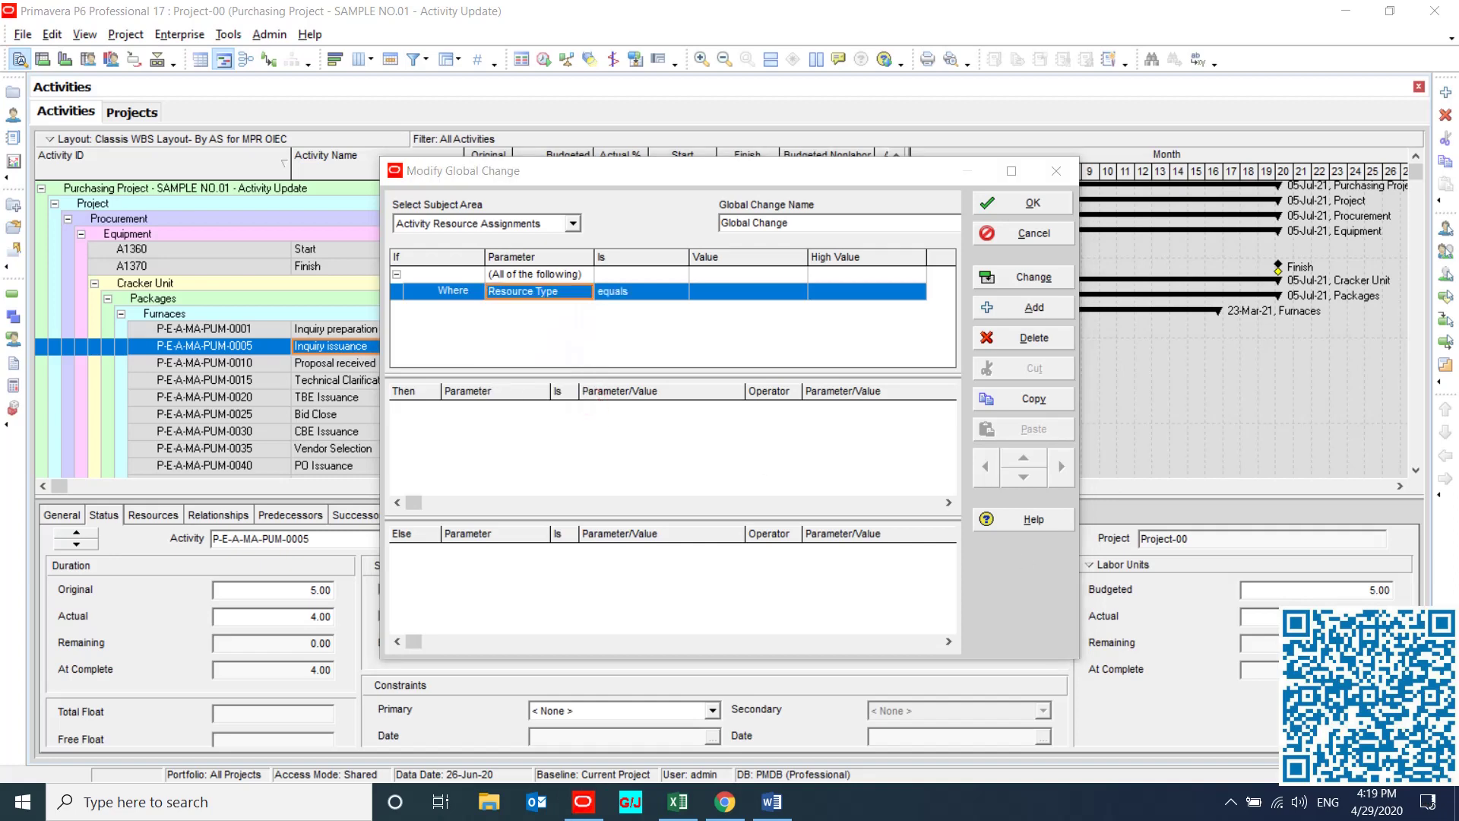
Make the condition Resource Type equals Nonlabor.
{"action": "left_click", "coordinate": [645, 293]}
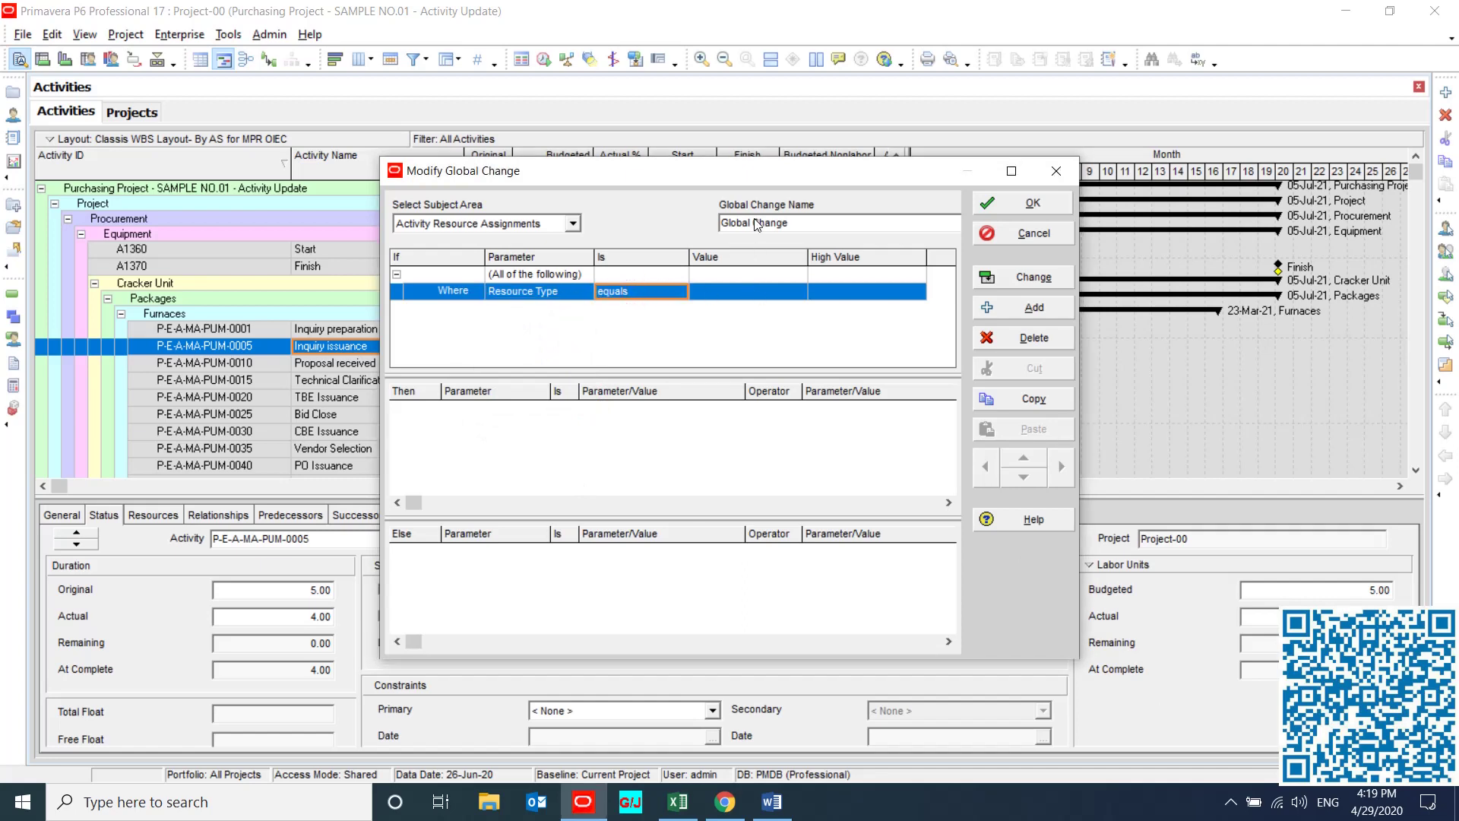
{"action": "left_click_drag", "start_coordinate": [762, 176], "coordinate": [751, 211]}
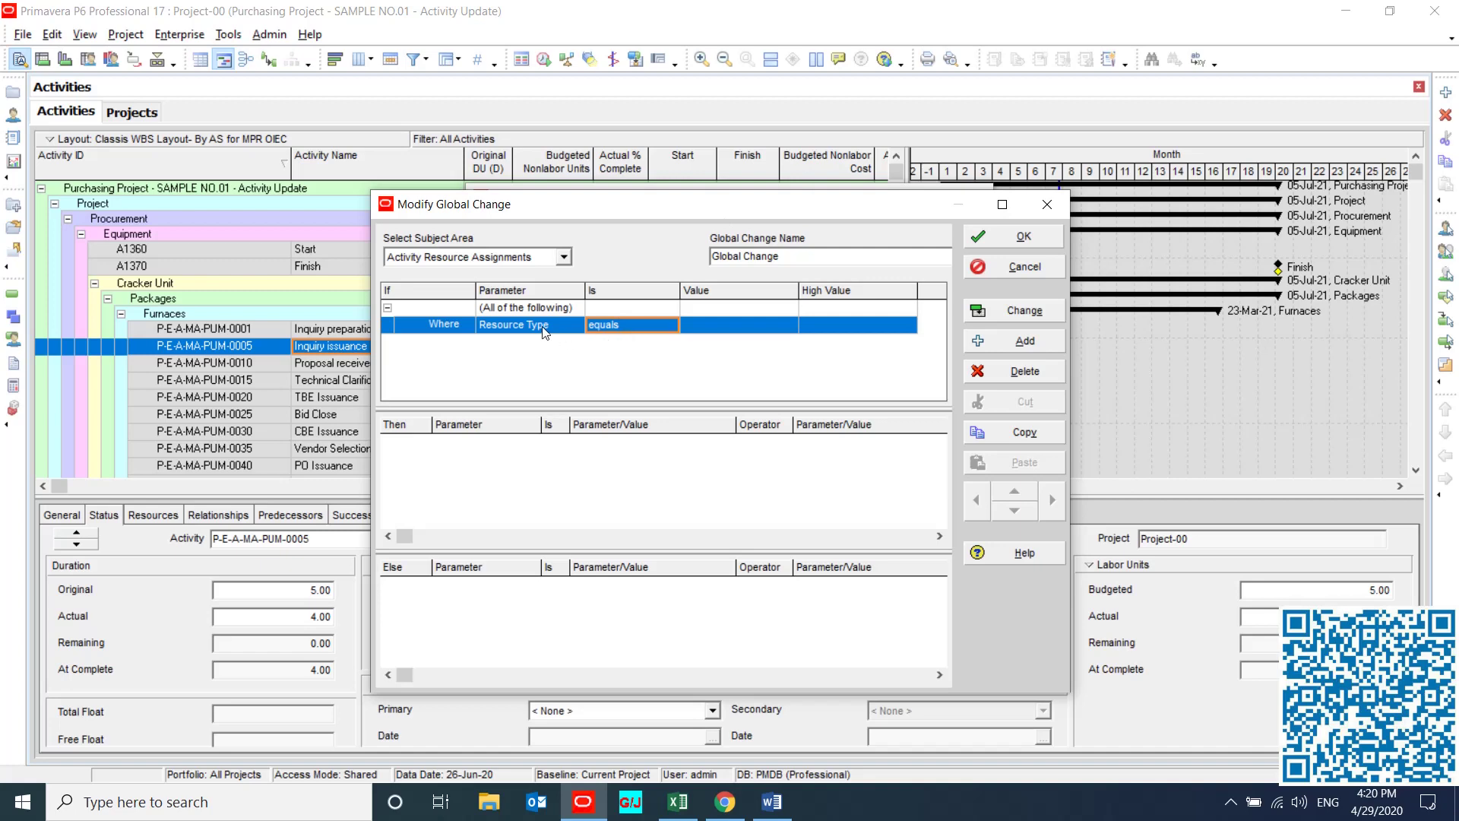
{"action": "left_click", "coordinate": [743, 324]}
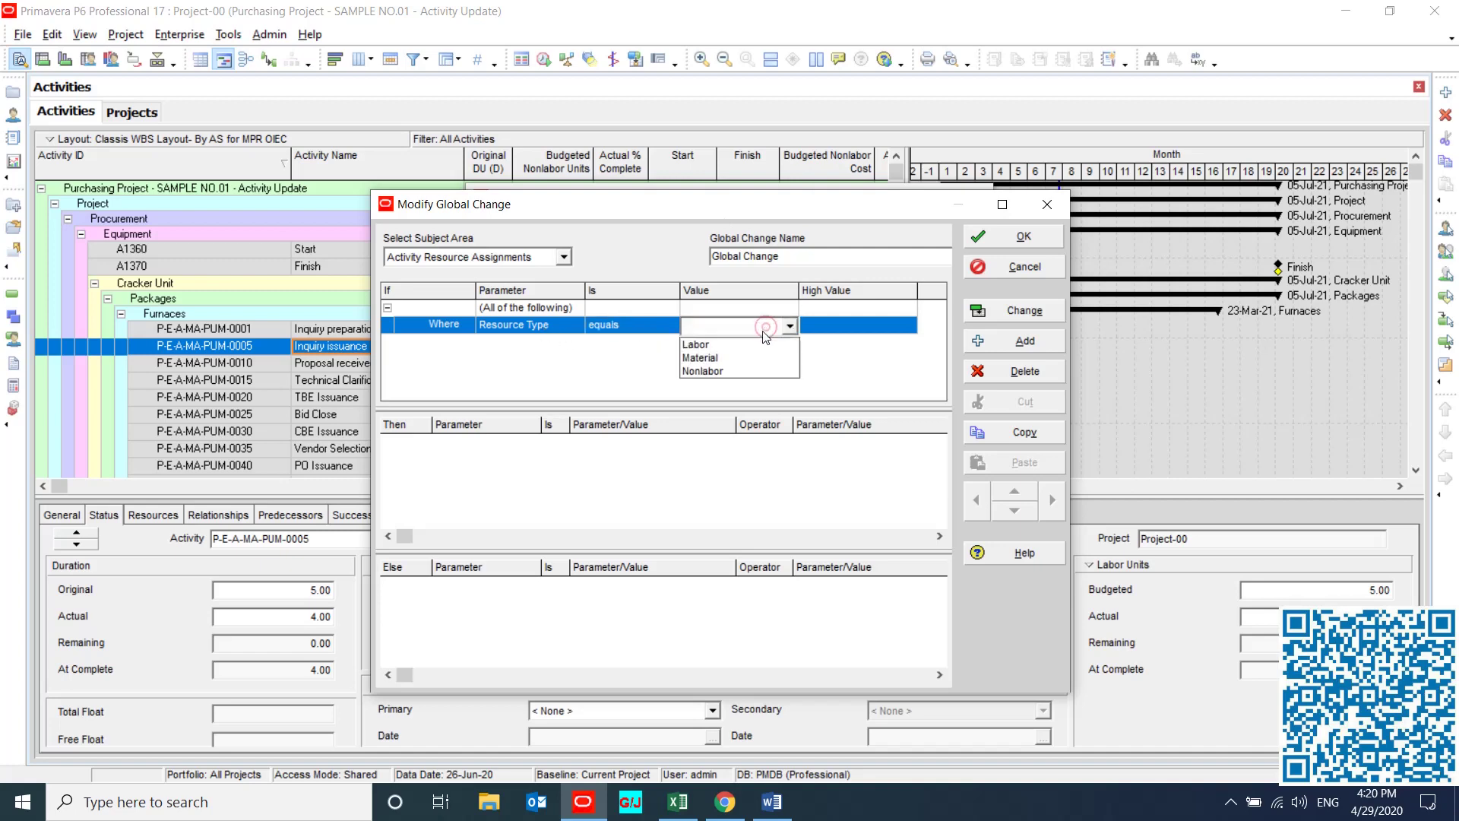
{"action": "left_click", "coordinate": [741, 371]}
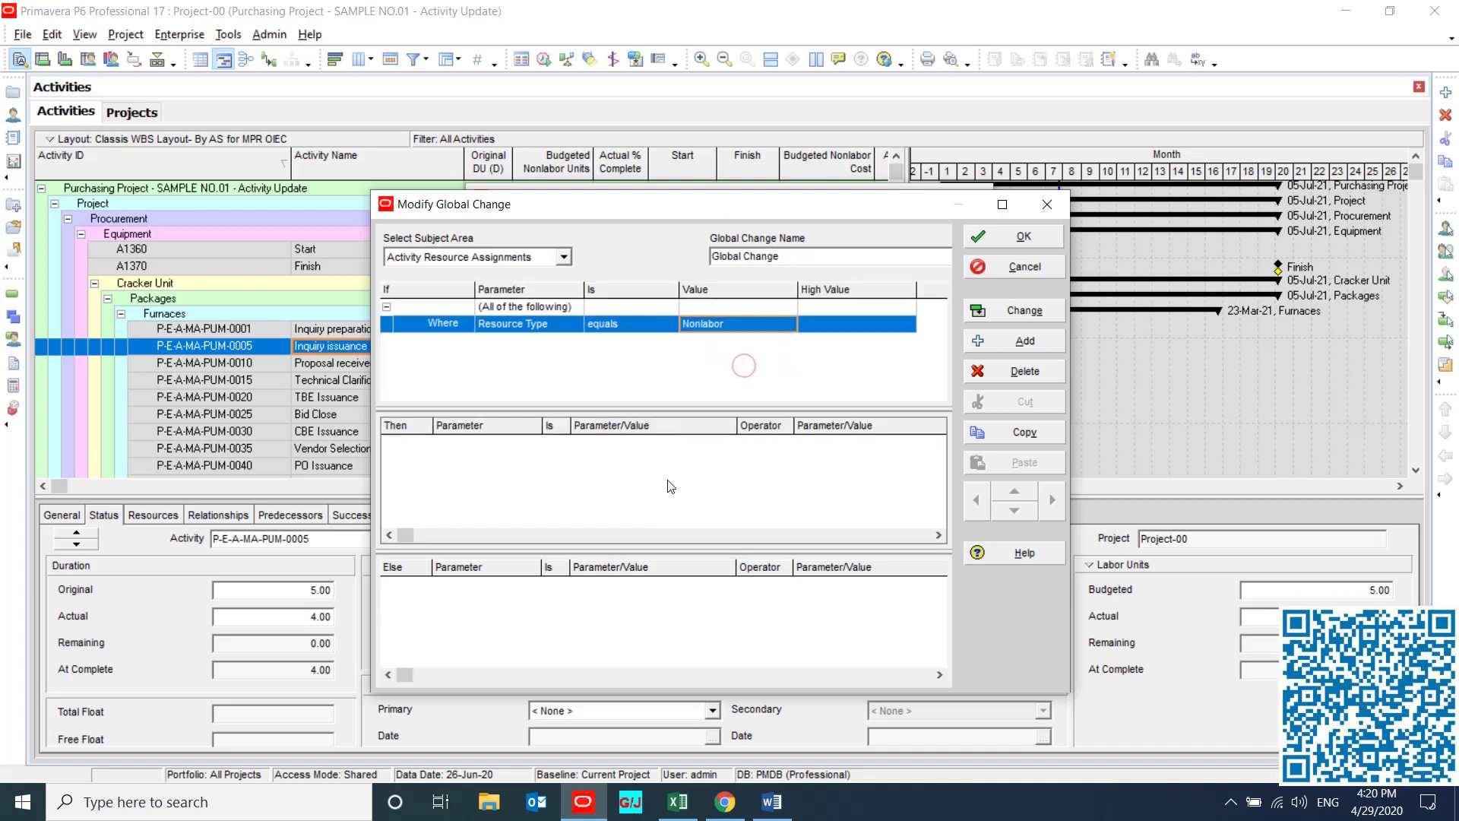
Add Then rows setting Actual Regular NonLabor Units and Actual Overtime NonLabor Units to 0.00h.
{"action": "left_click", "coordinate": [998, 342]}
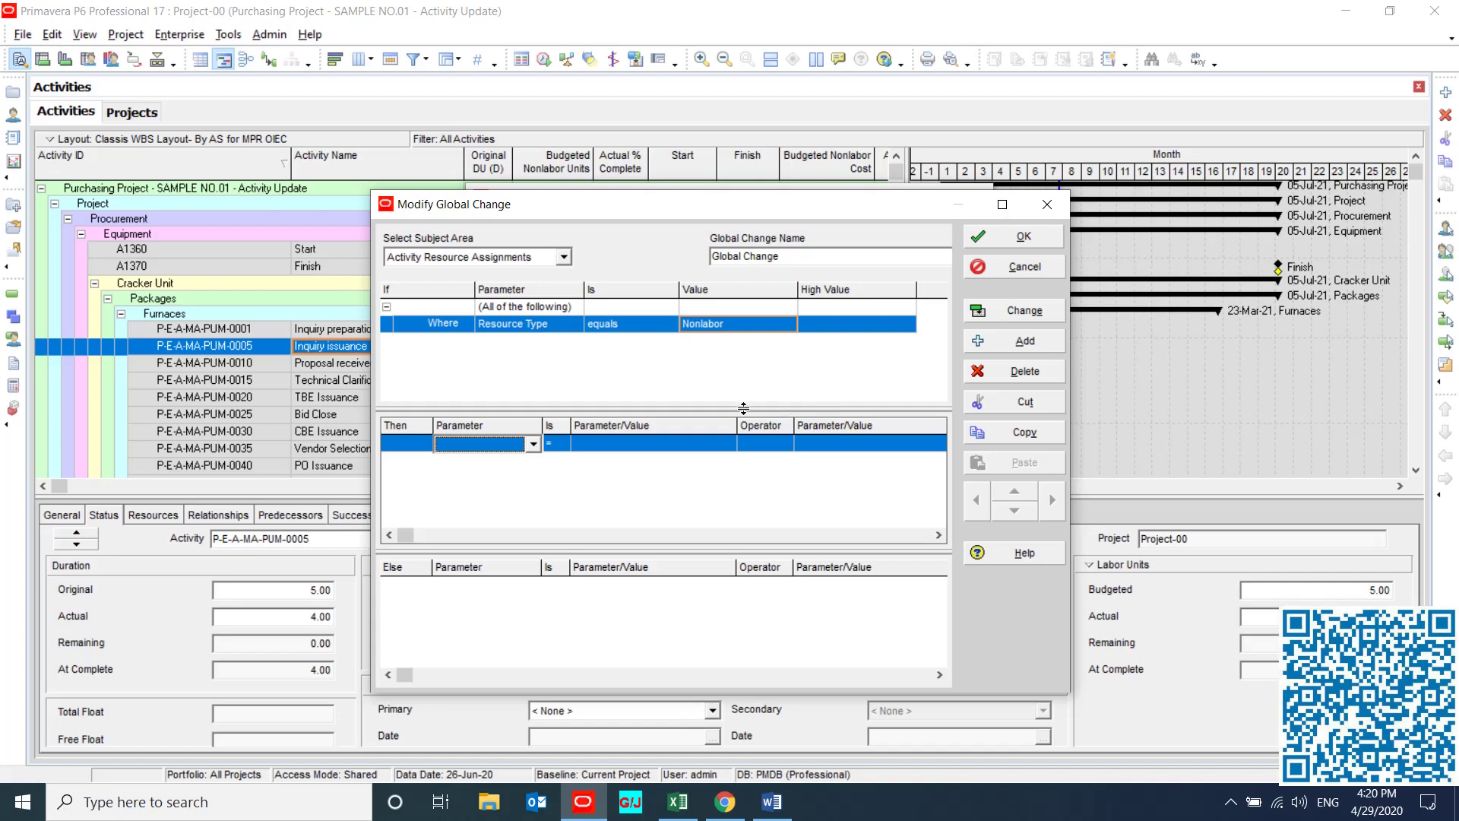
{"action": "left_click", "coordinate": [531, 444]}
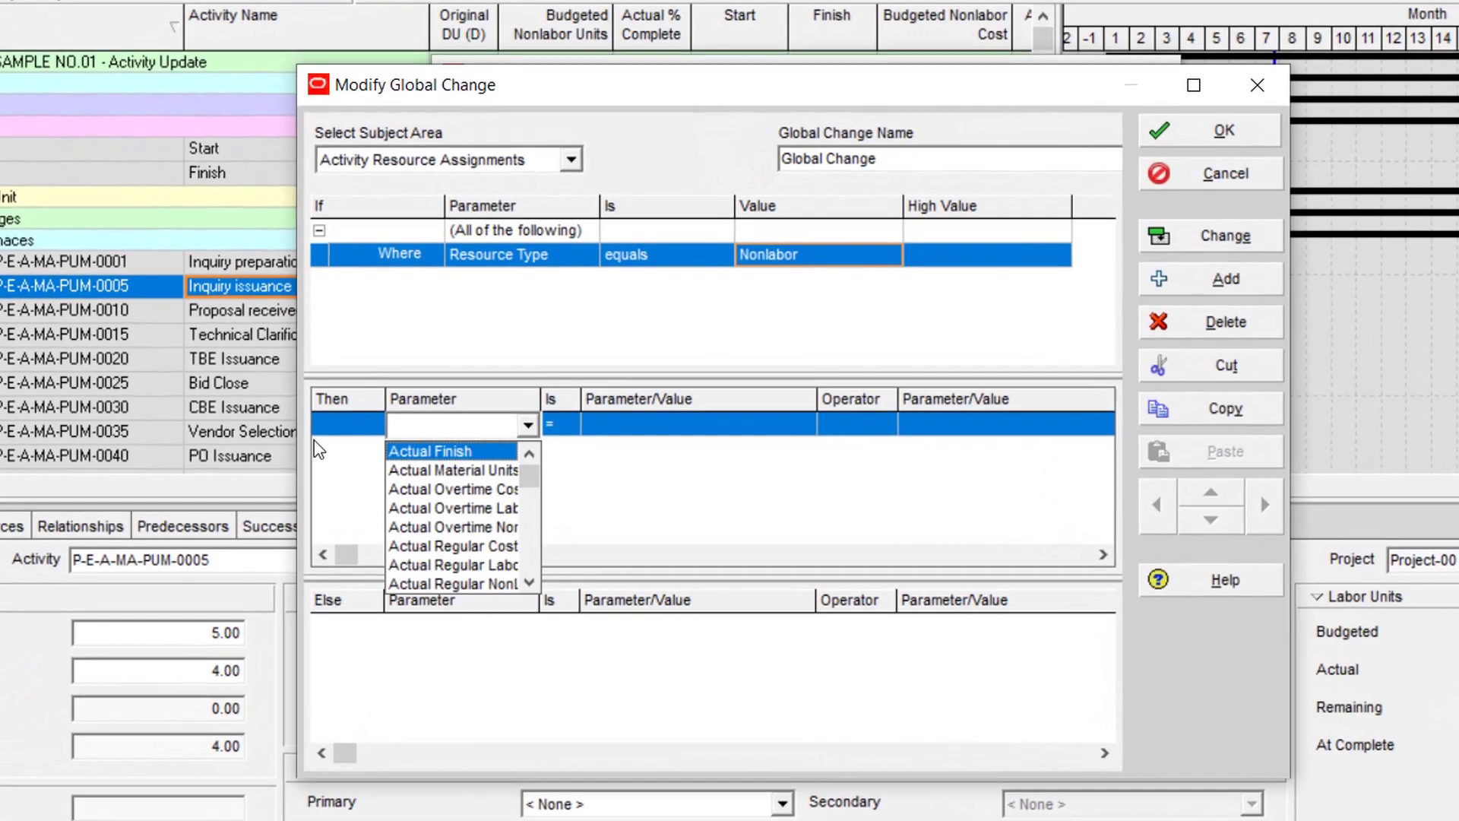
{"action": "left_click", "coordinate": [319, 450]}
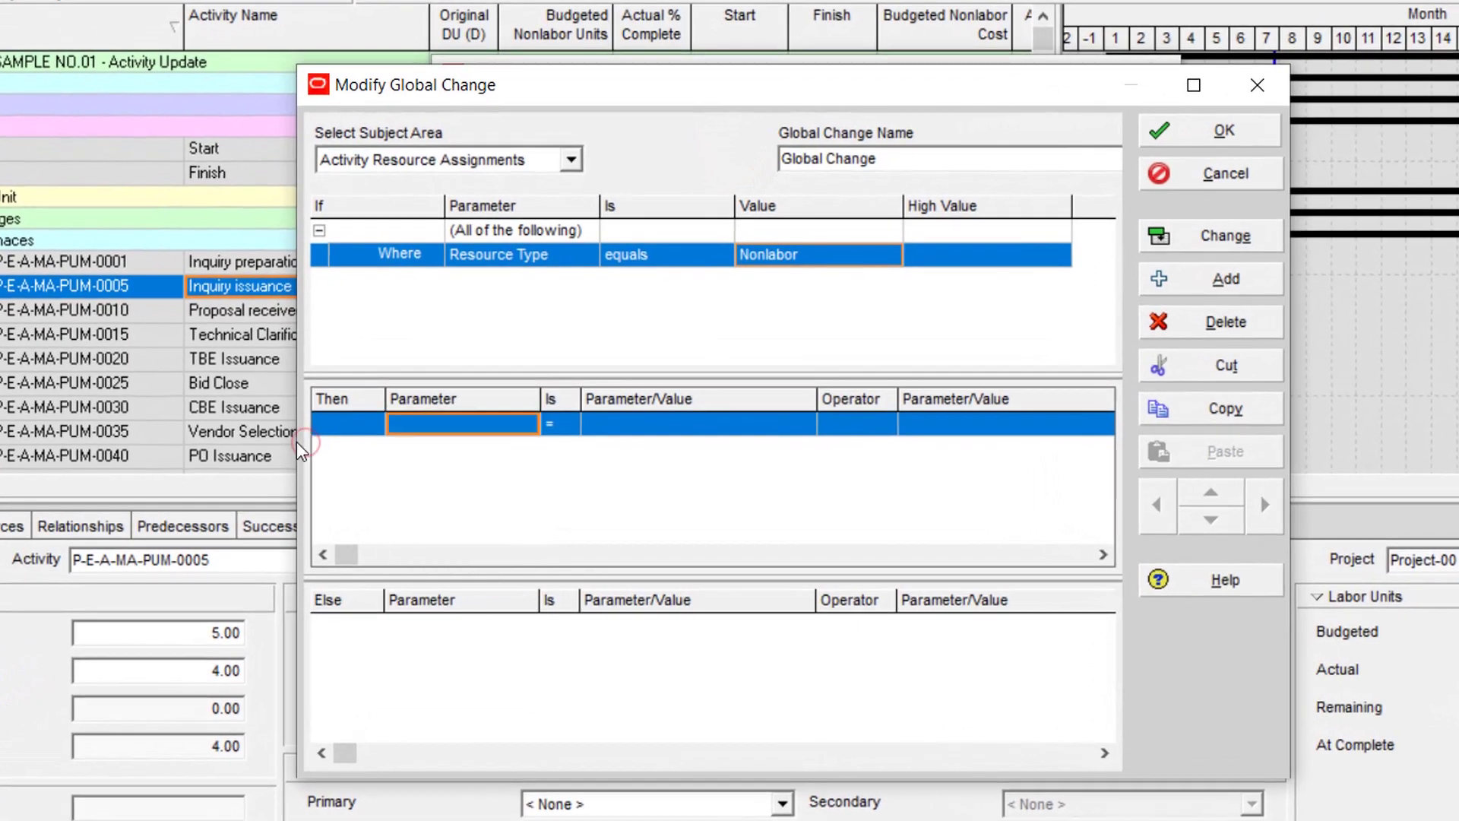
{"action": "left_click_drag", "start_coordinate": [296, 441], "coordinate": [52, 430]}
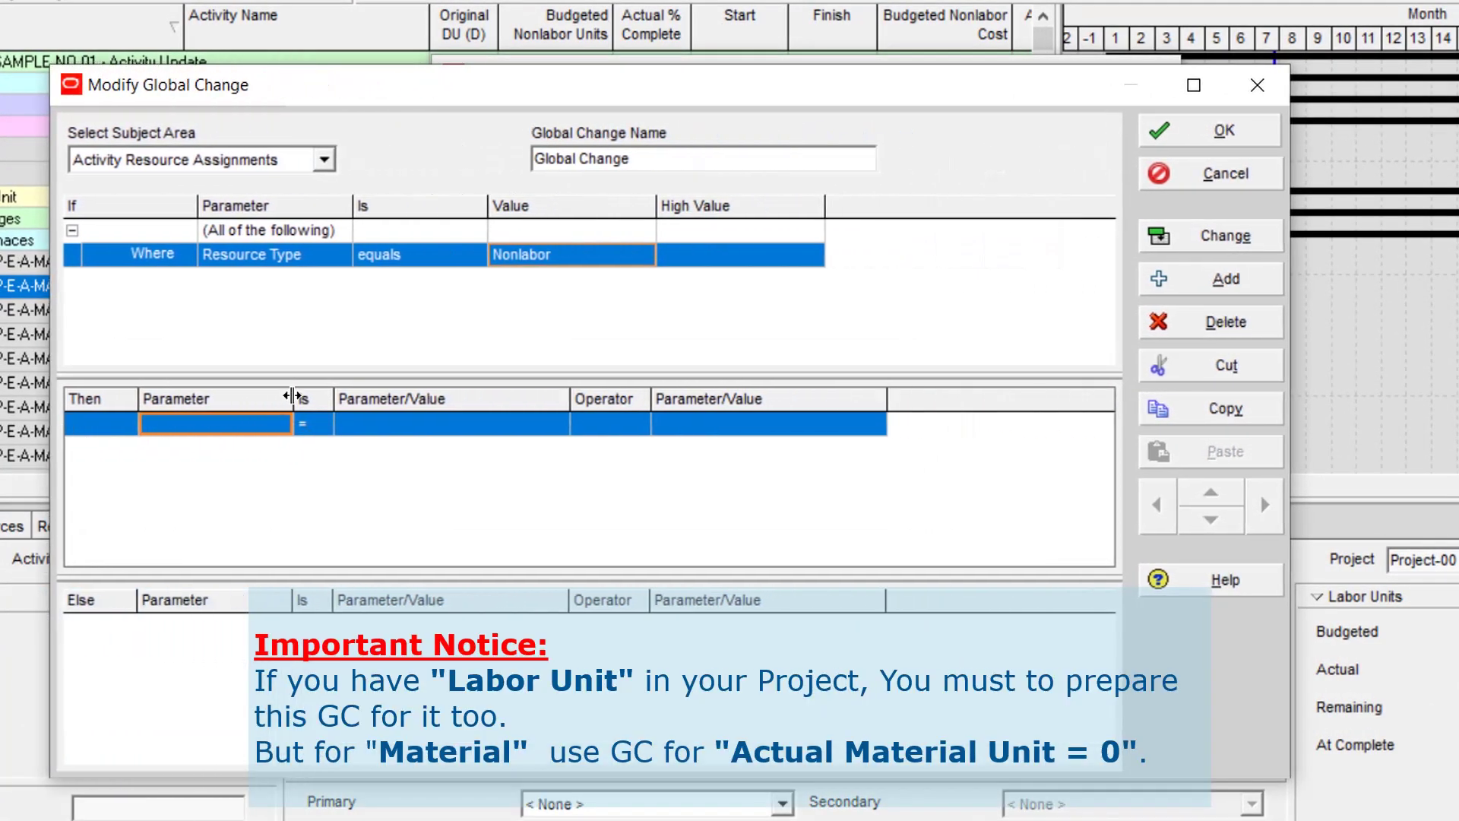
{"action": "left_click_drag", "start_coordinate": [297, 396], "coordinate": [434, 398]}
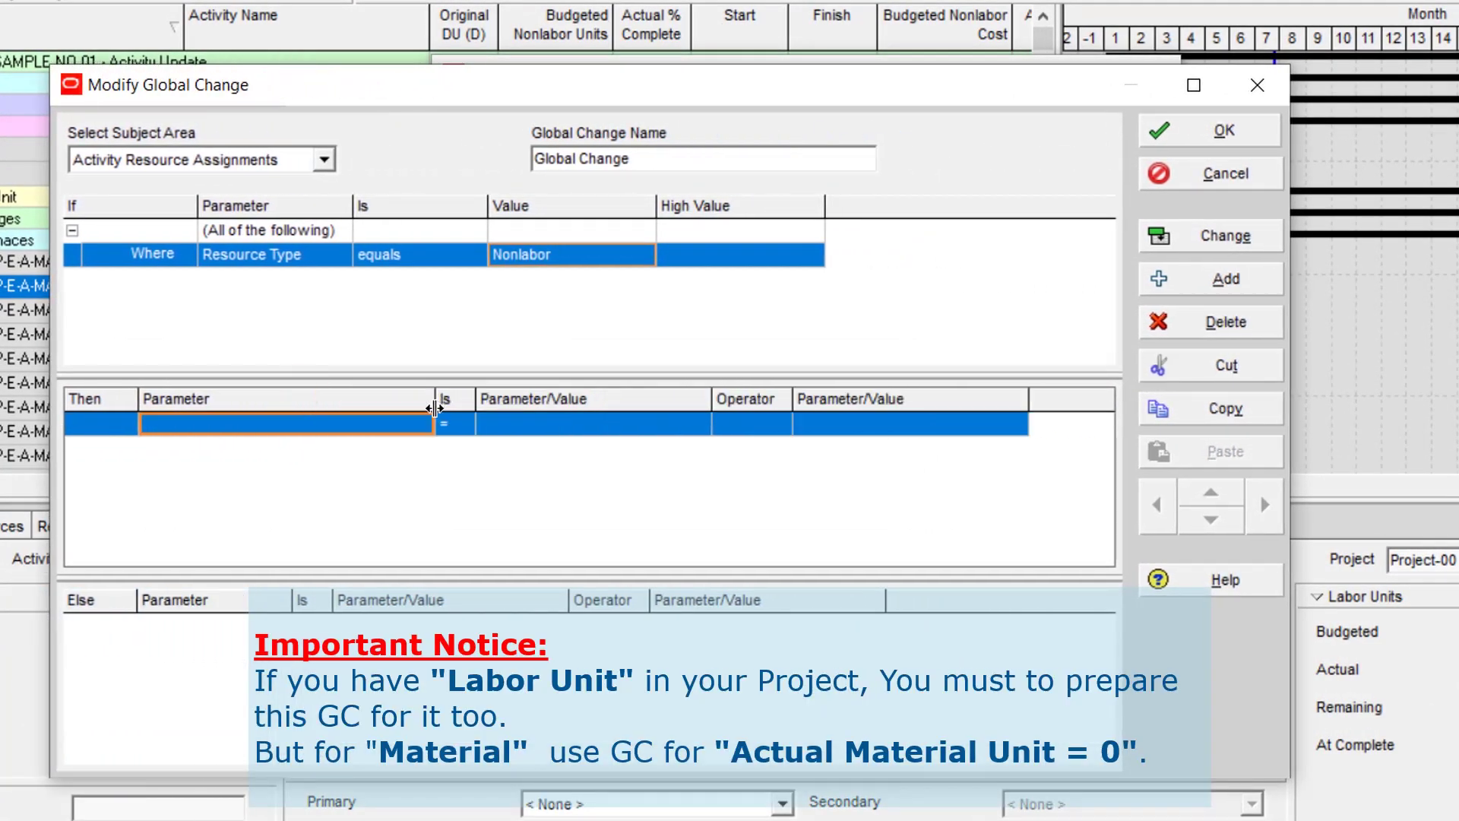
{"action": "left_click", "coordinate": [390, 427]}
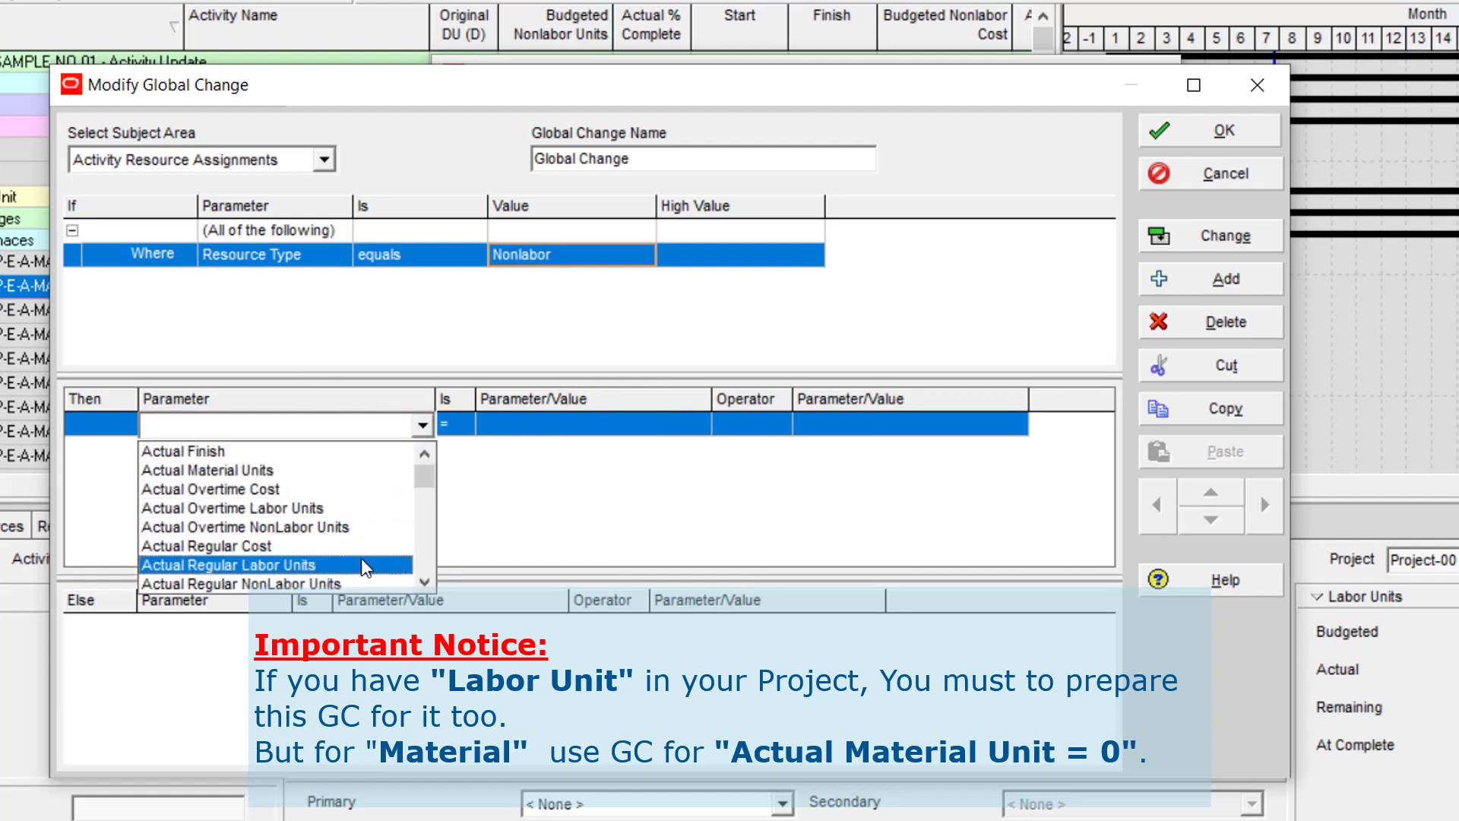
{"action": "left_click", "coordinate": [369, 584]}
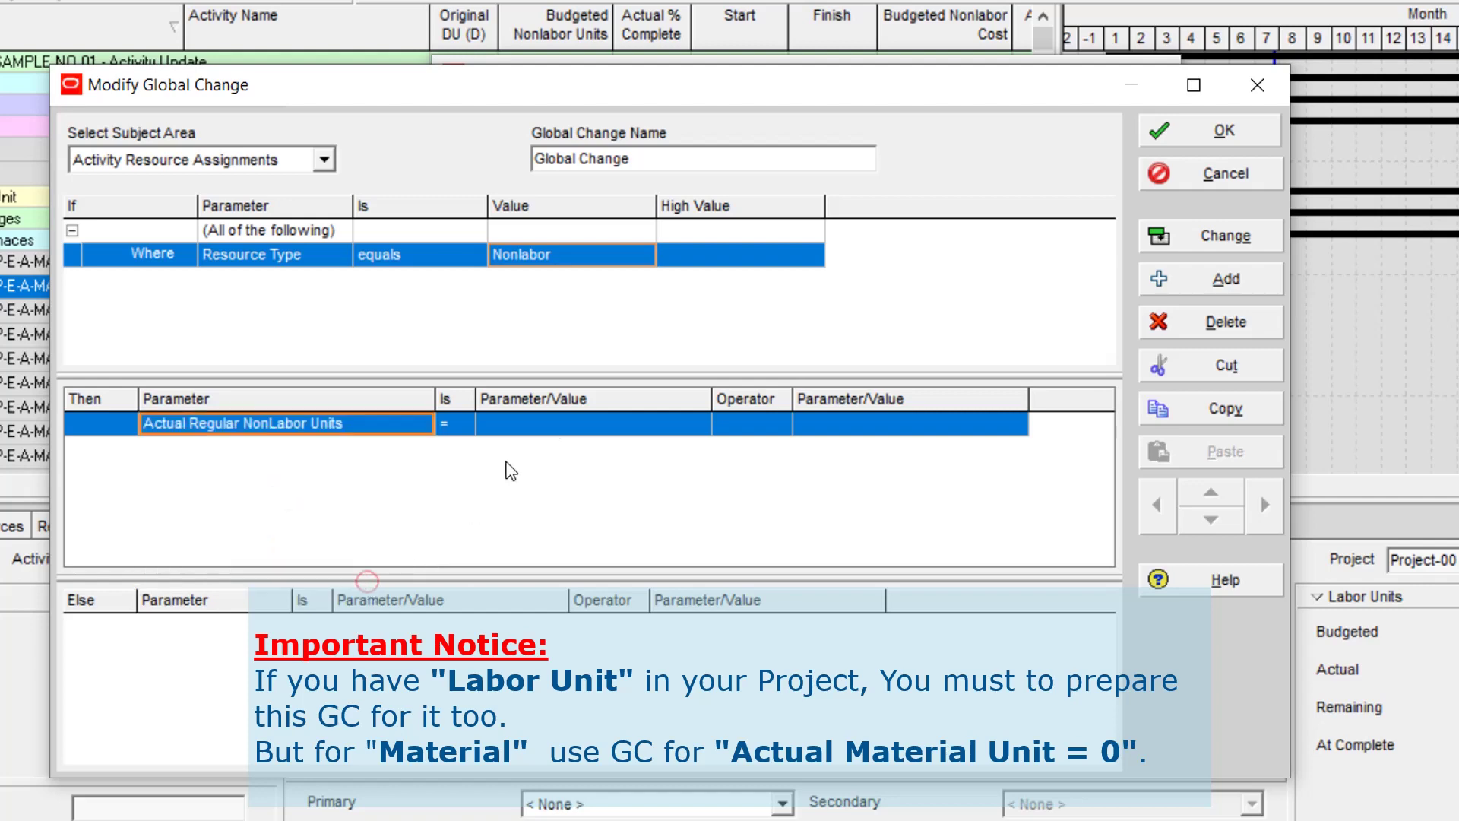
{"action": "left_click", "coordinate": [553, 424]}
{"action": "left_click", "coordinate": [554, 424]}
{"action": "left_click", "coordinate": [550, 453]}
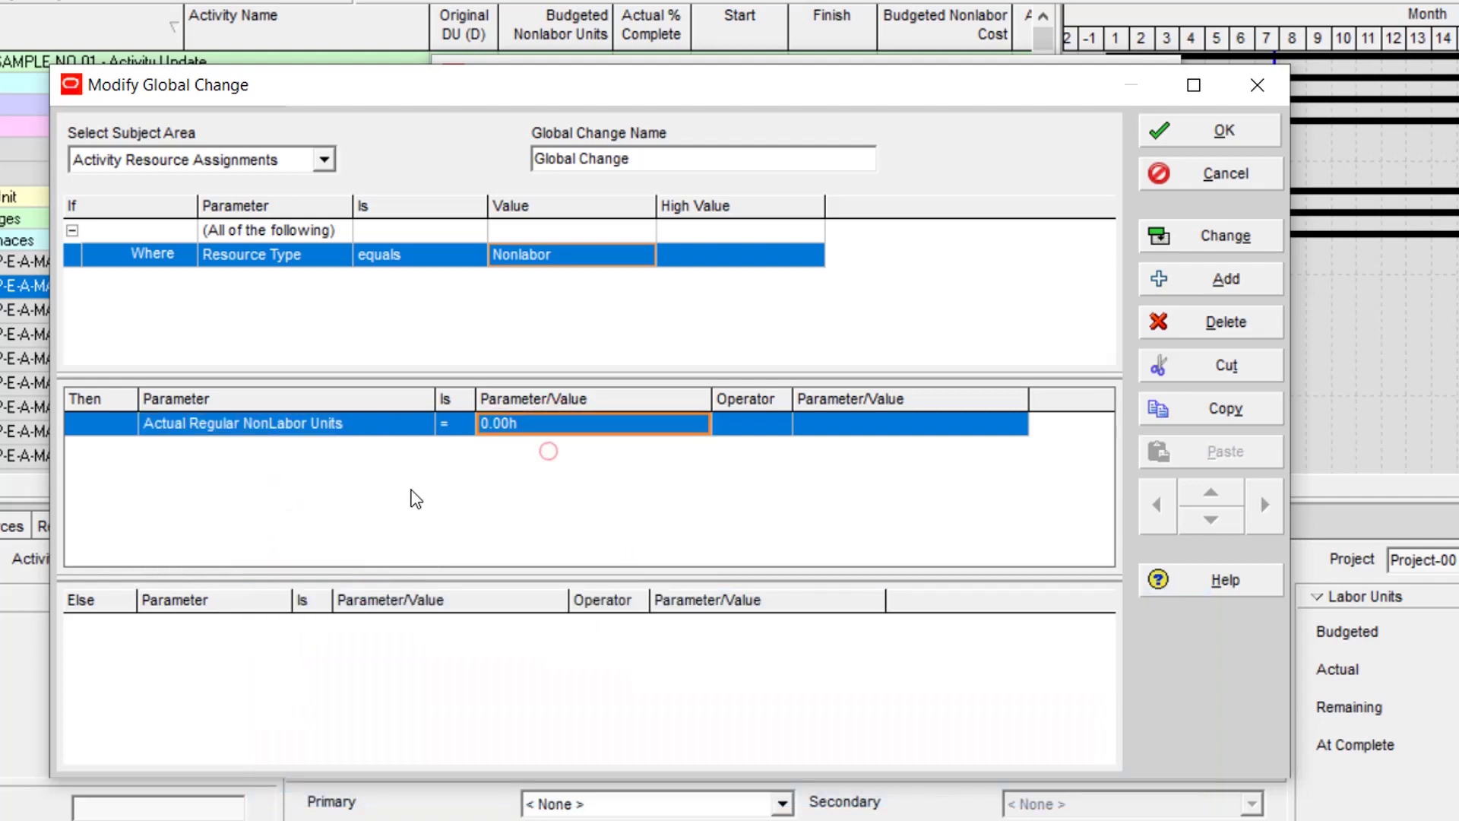
{"action": "left_click", "coordinate": [410, 490]}
{"action": "left_click", "coordinate": [1239, 281]}
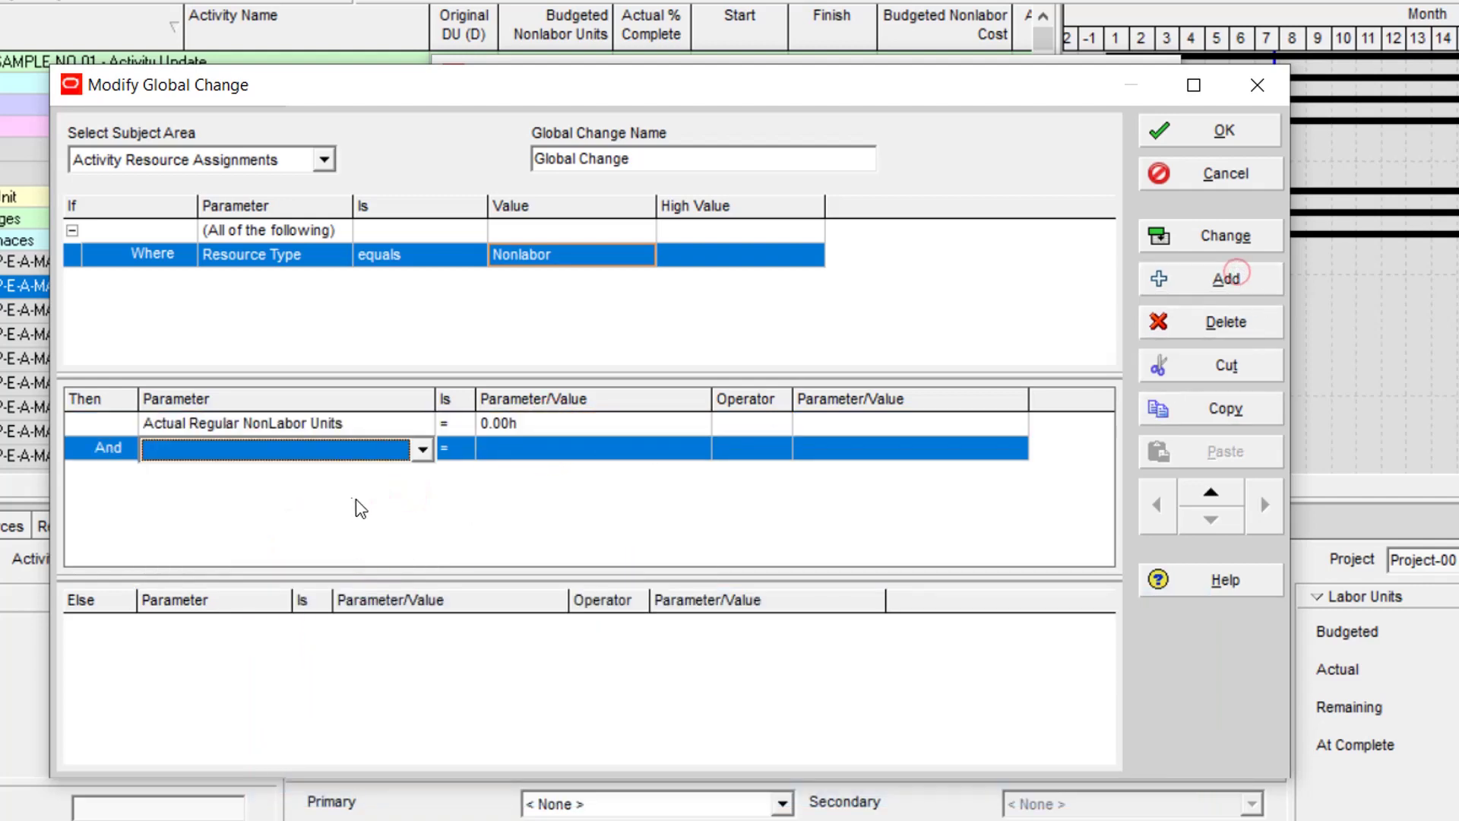
{"action": "left_click", "coordinate": [306, 454]}
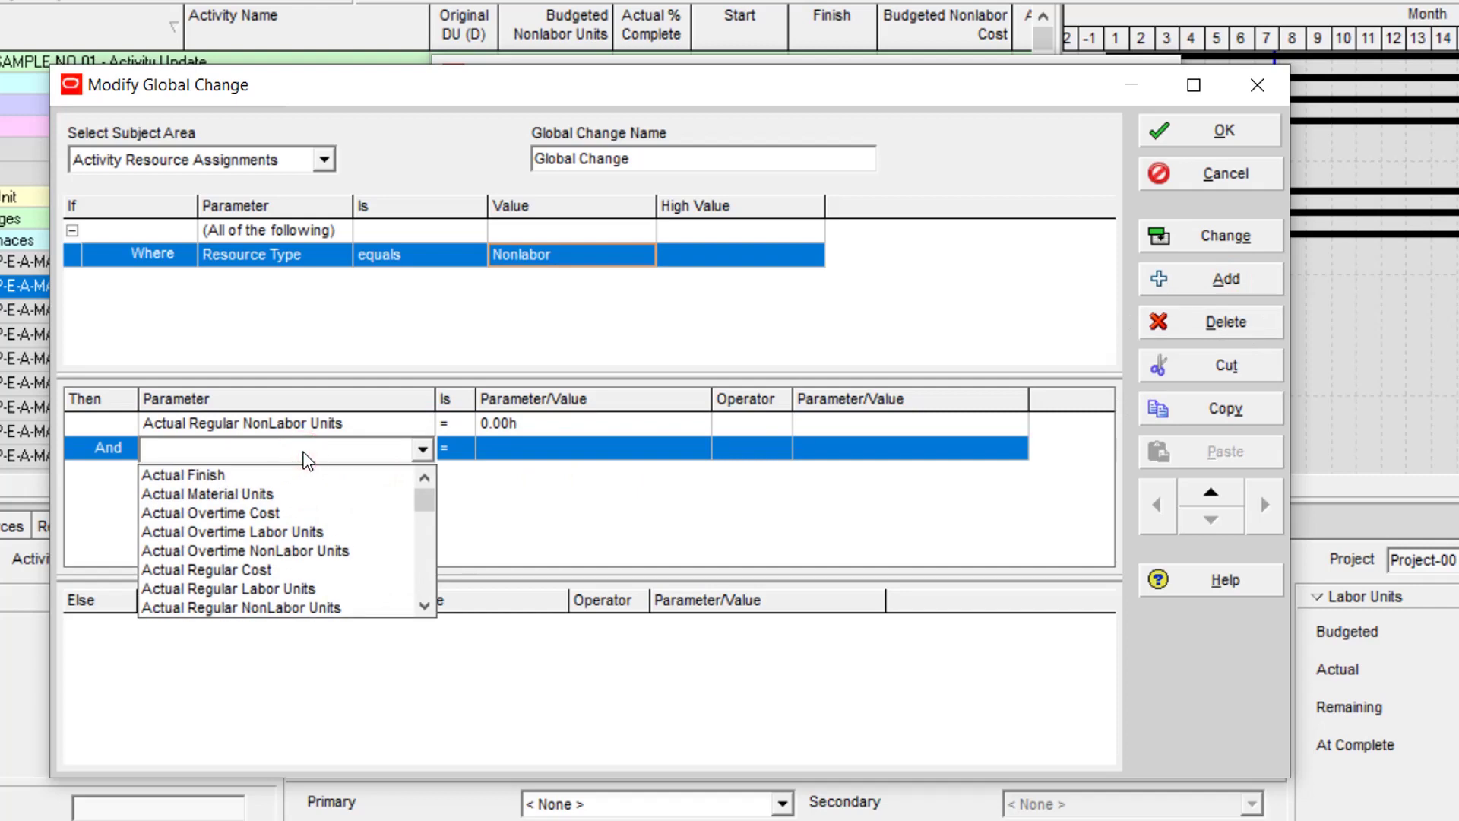
{"action": "left_click", "coordinate": [327, 550]}
{"action": "left_click", "coordinate": [568, 448]}
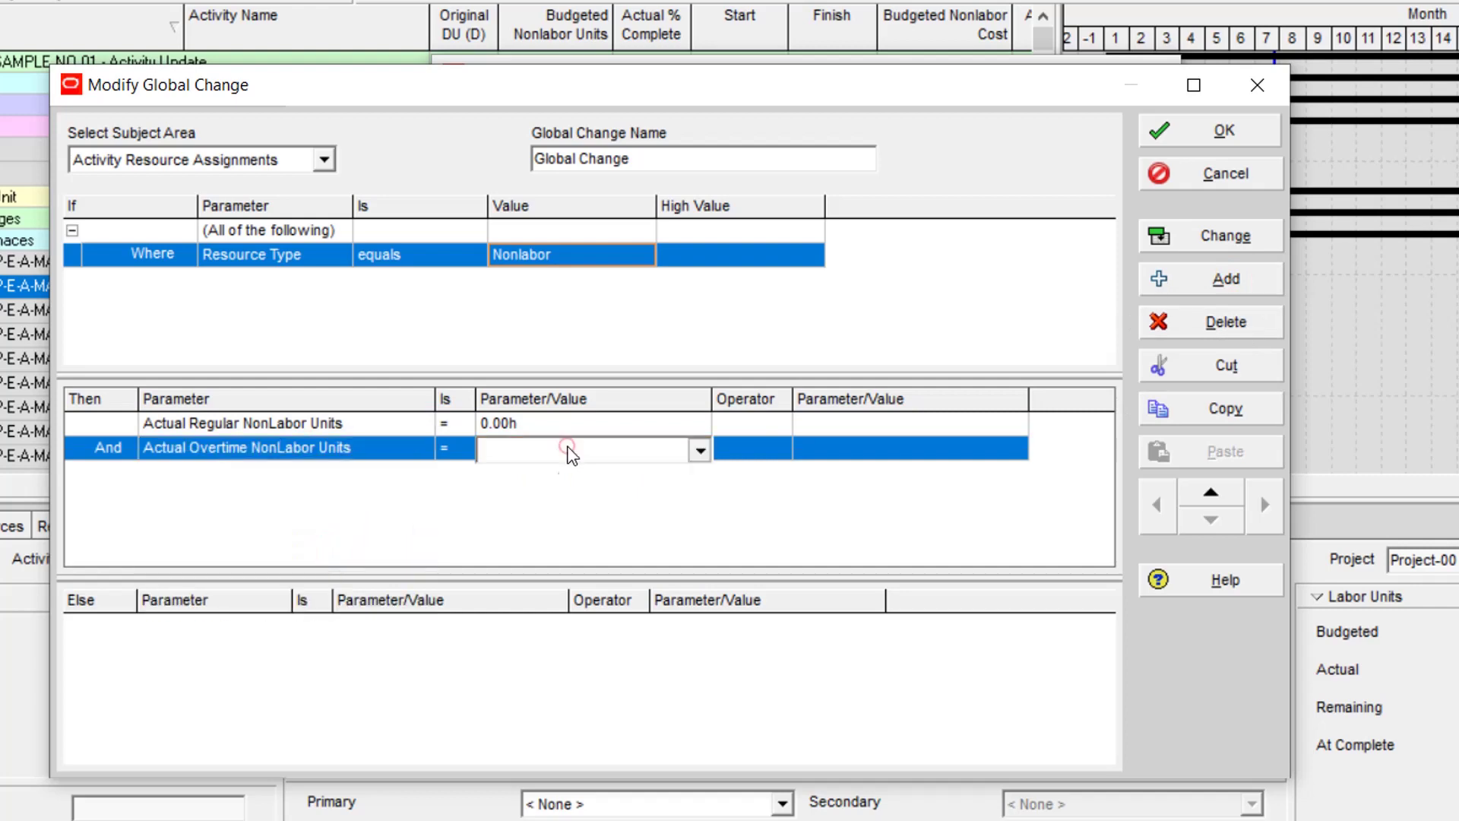
{"action": "left_click", "coordinate": [554, 475]}
{"action": "left_click", "coordinate": [492, 511]}
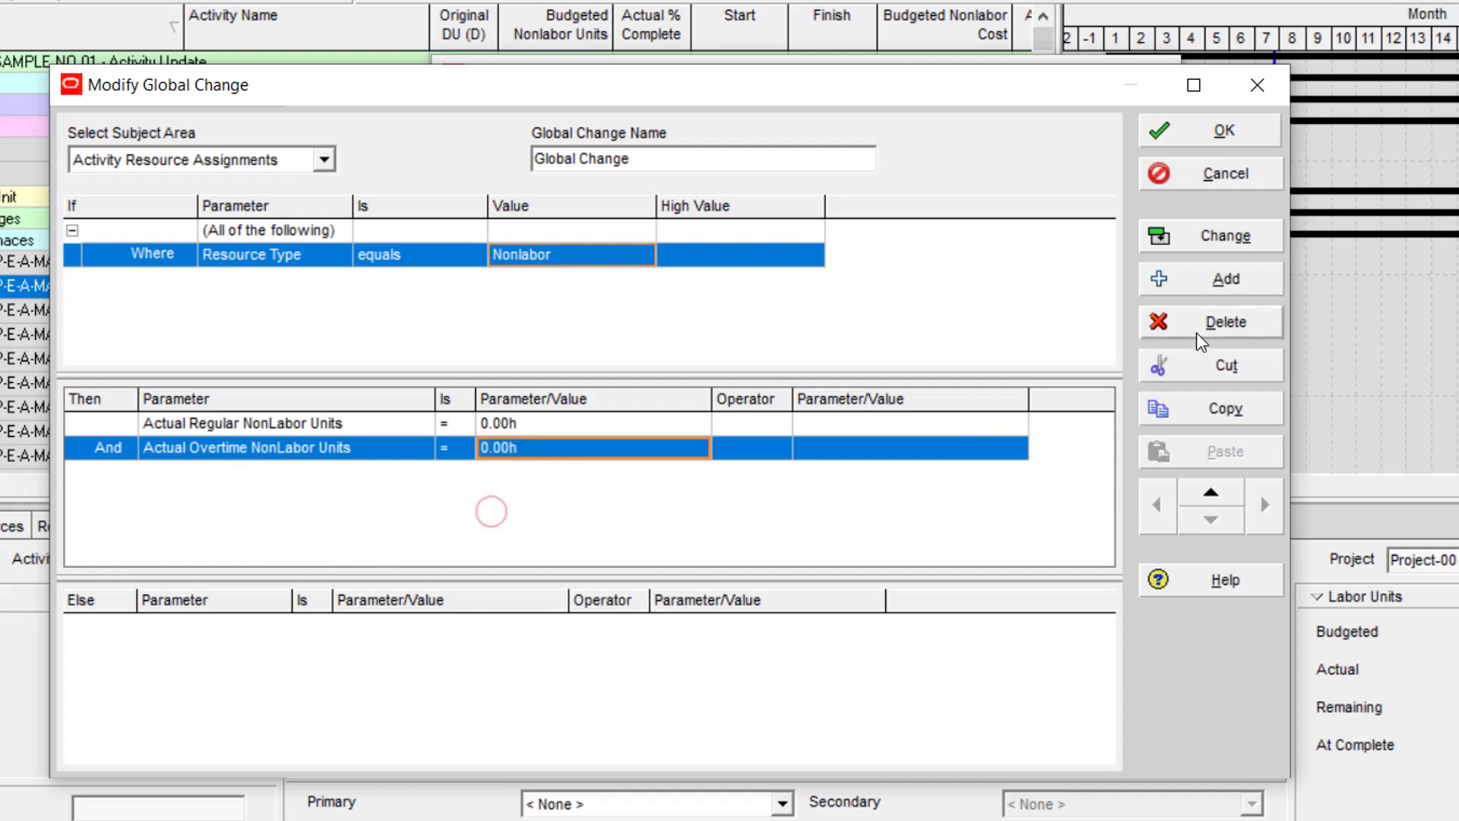
Add Then rows setting Actual Regular Cost and Actual Overtime Cost to €0.00.
{"action": "left_click", "coordinate": [1226, 279]}
{"action": "left_click", "coordinate": [198, 476]}
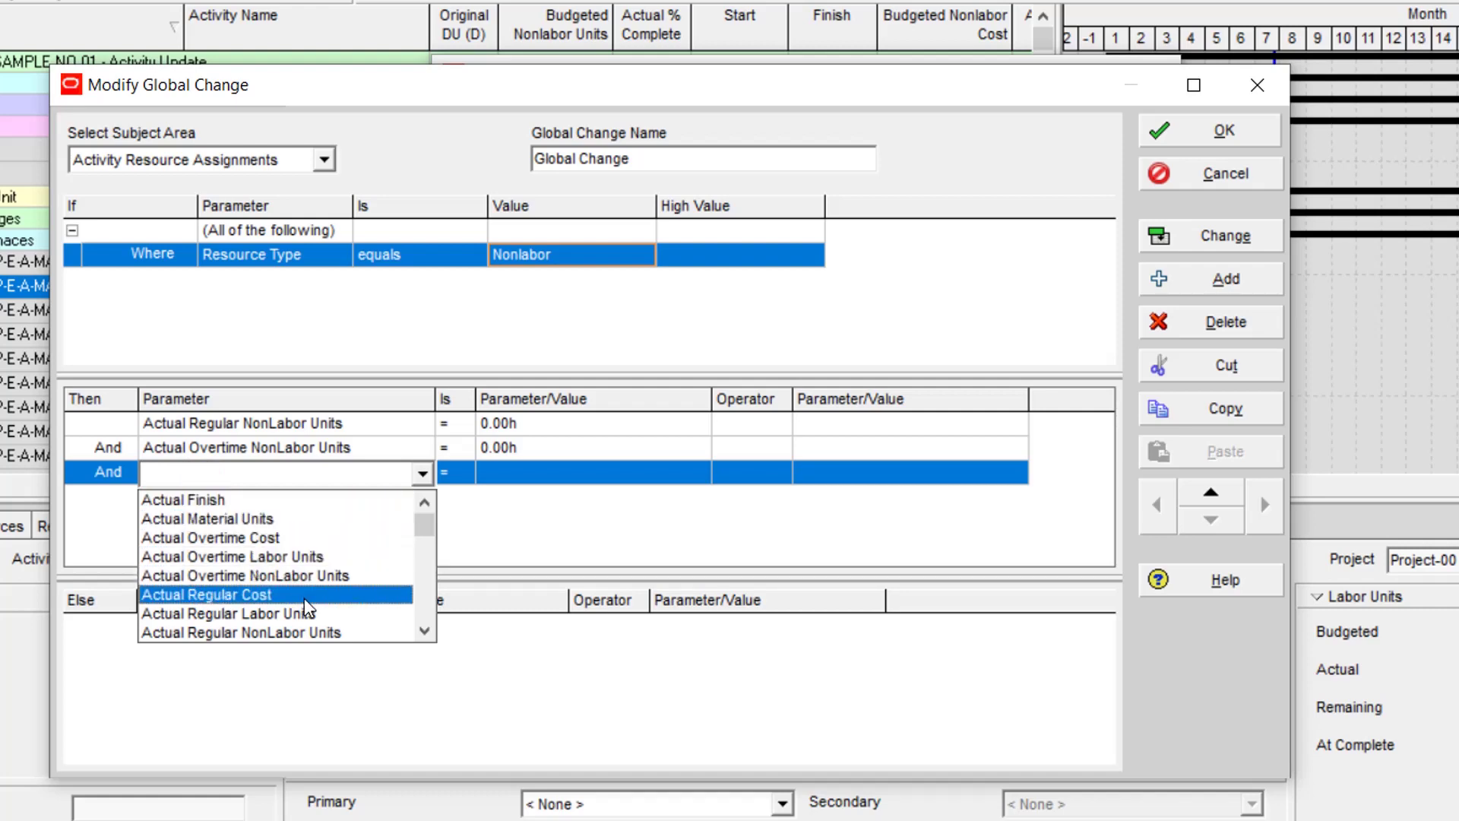
{"action": "left_click", "coordinate": [277, 595]}
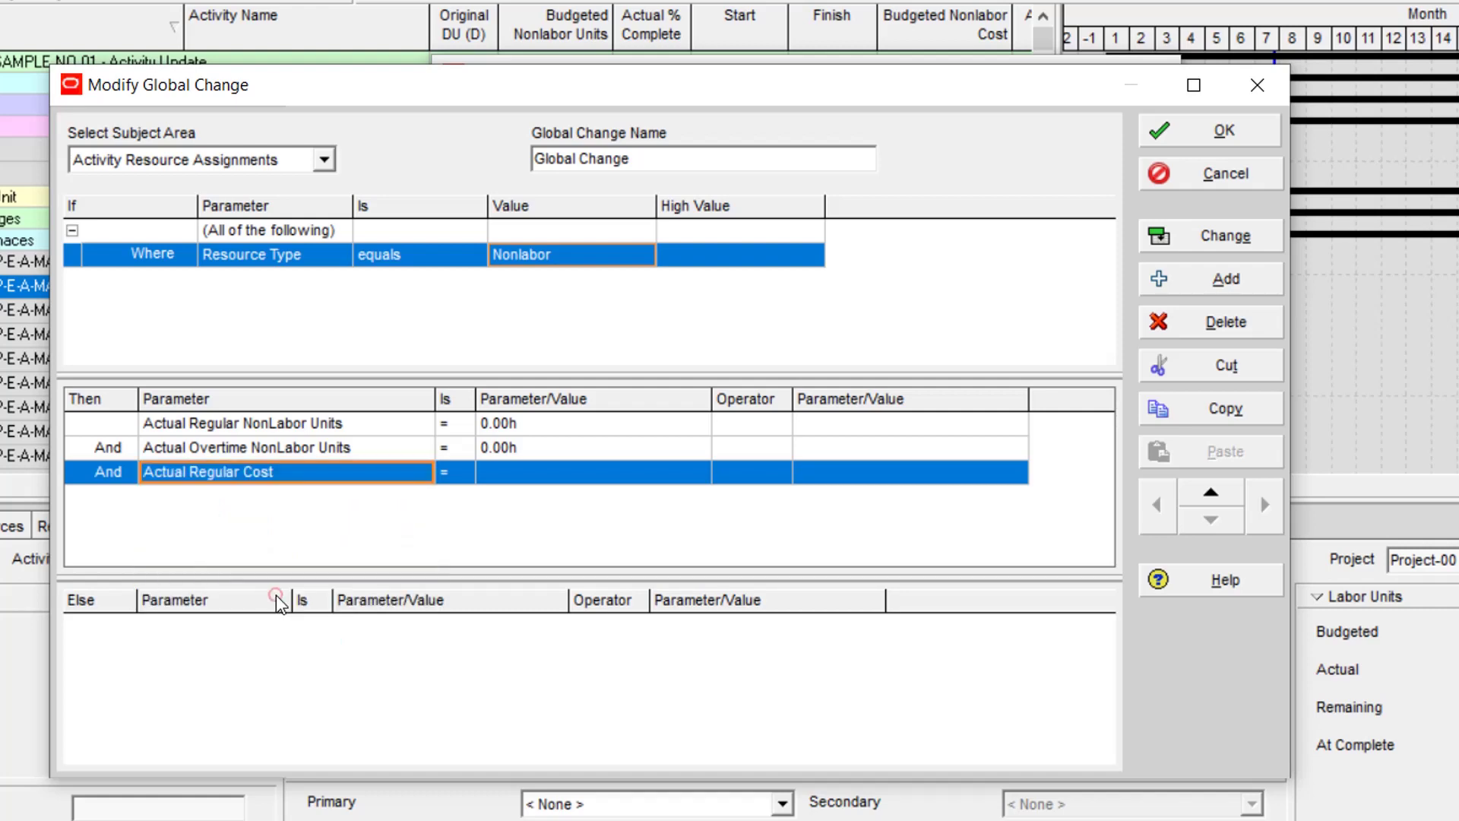
{"action": "left_click", "coordinate": [586, 472]}
{"action": "left_click", "coordinate": [557, 498]}
{"action": "left_click", "coordinate": [449, 534]}
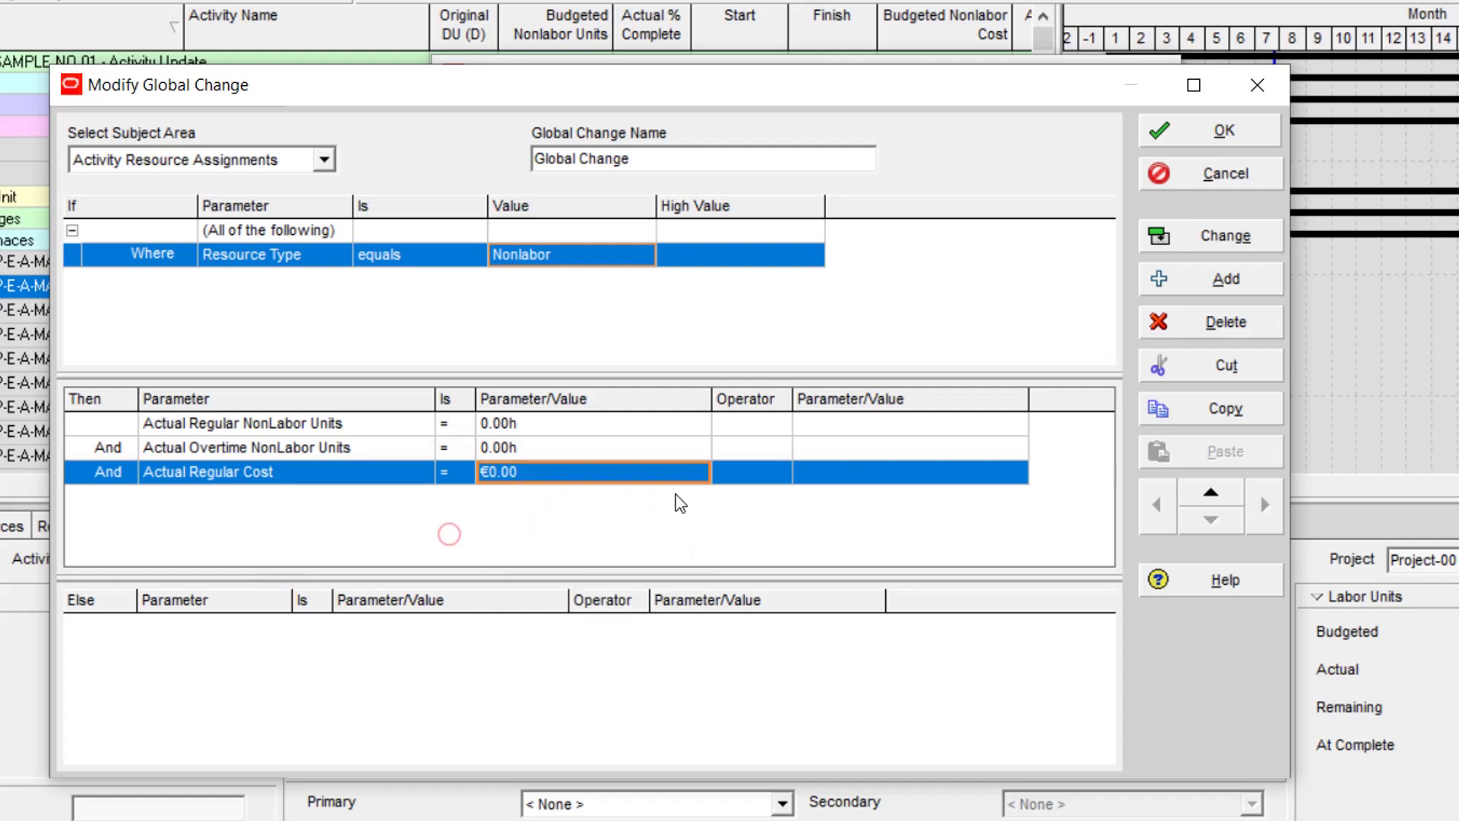
{"action": "left_click", "coordinate": [1180, 277]}
{"action": "left_click", "coordinate": [255, 500]}
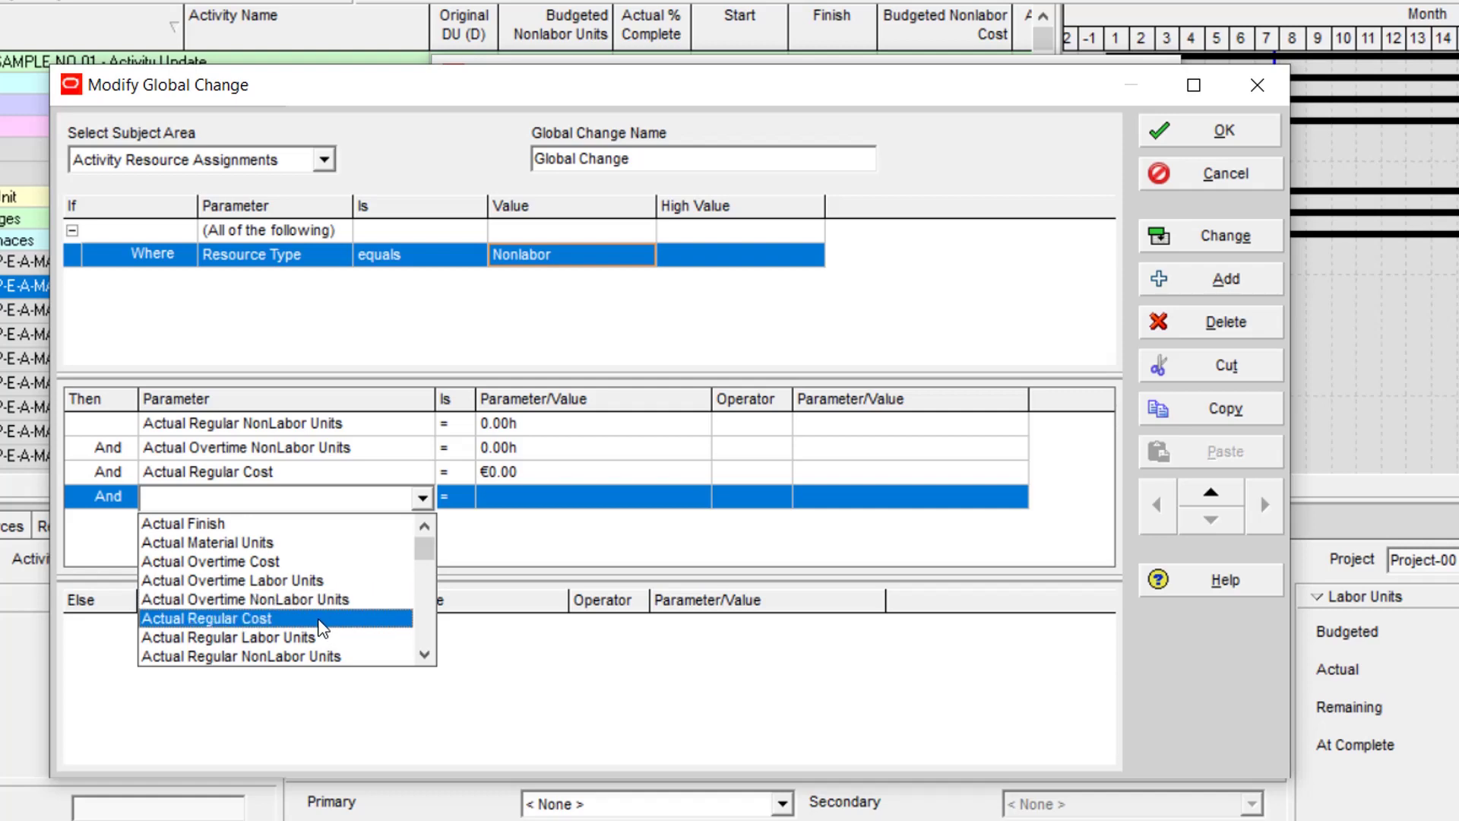
{"action": "scroll", "coordinate": [322, 628], "scroll_direction": "down", "scroll_amount": 1}
{"action": "scroll", "coordinate": [322, 628], "scroll_direction": "down", "scroll_amount": 1}
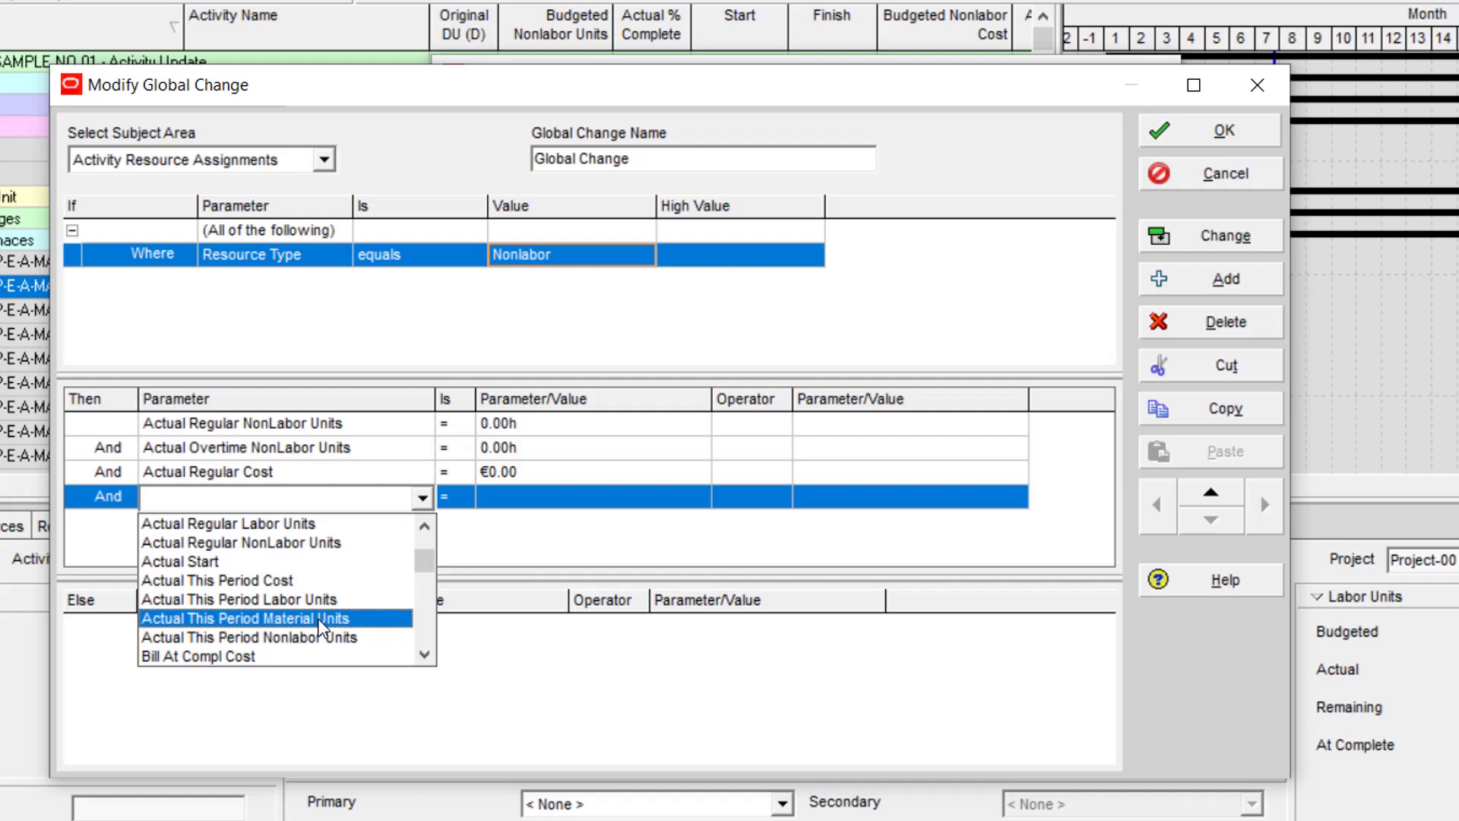
{"action": "scroll", "coordinate": [320, 620], "scroll_direction": "up", "scroll_amount": 2}
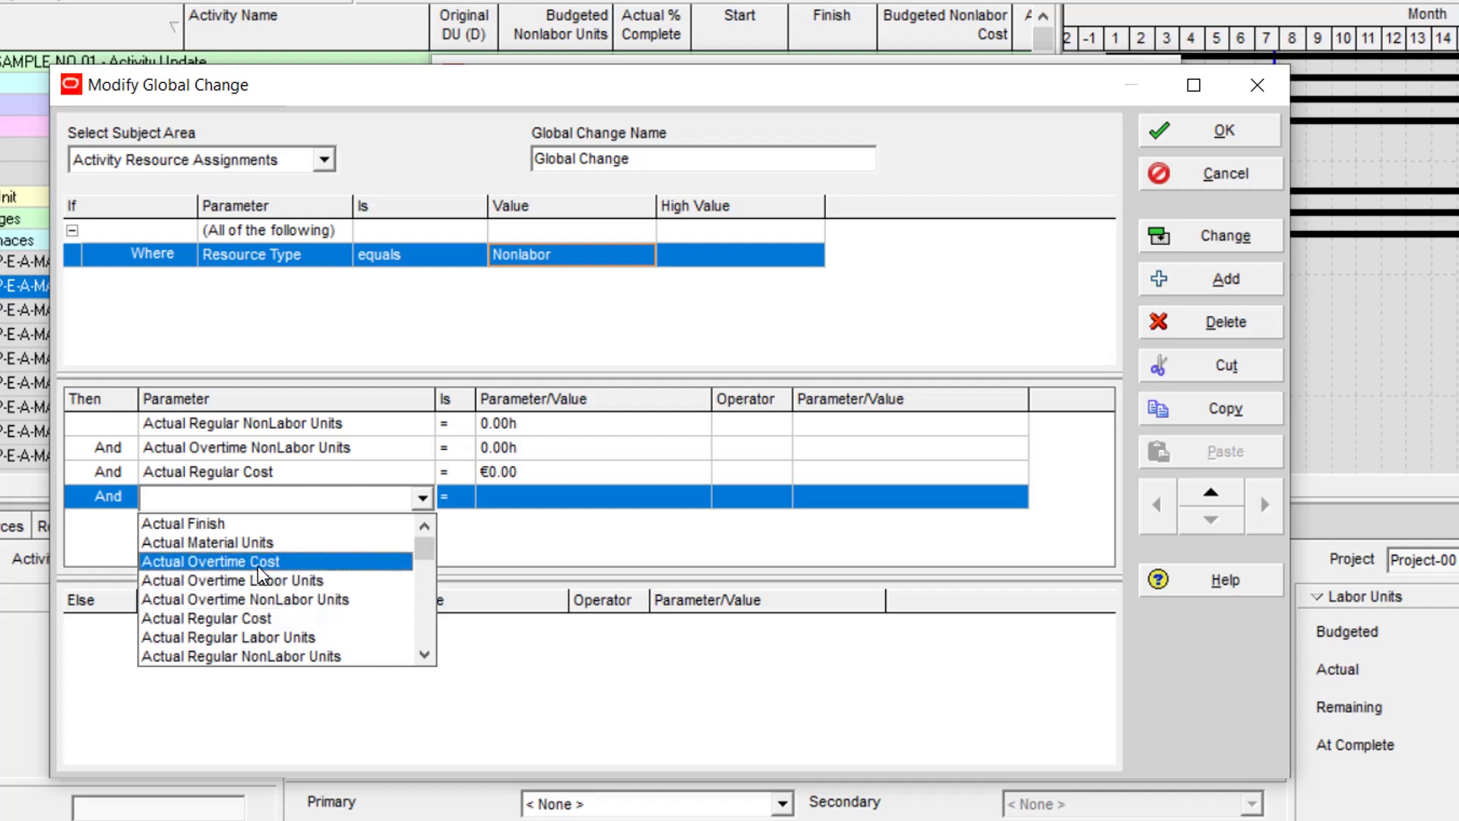
{"action": "left_click", "coordinate": [258, 561]}
{"action": "left_click", "coordinate": [526, 503]}
{"action": "left_click", "coordinate": [530, 503]}
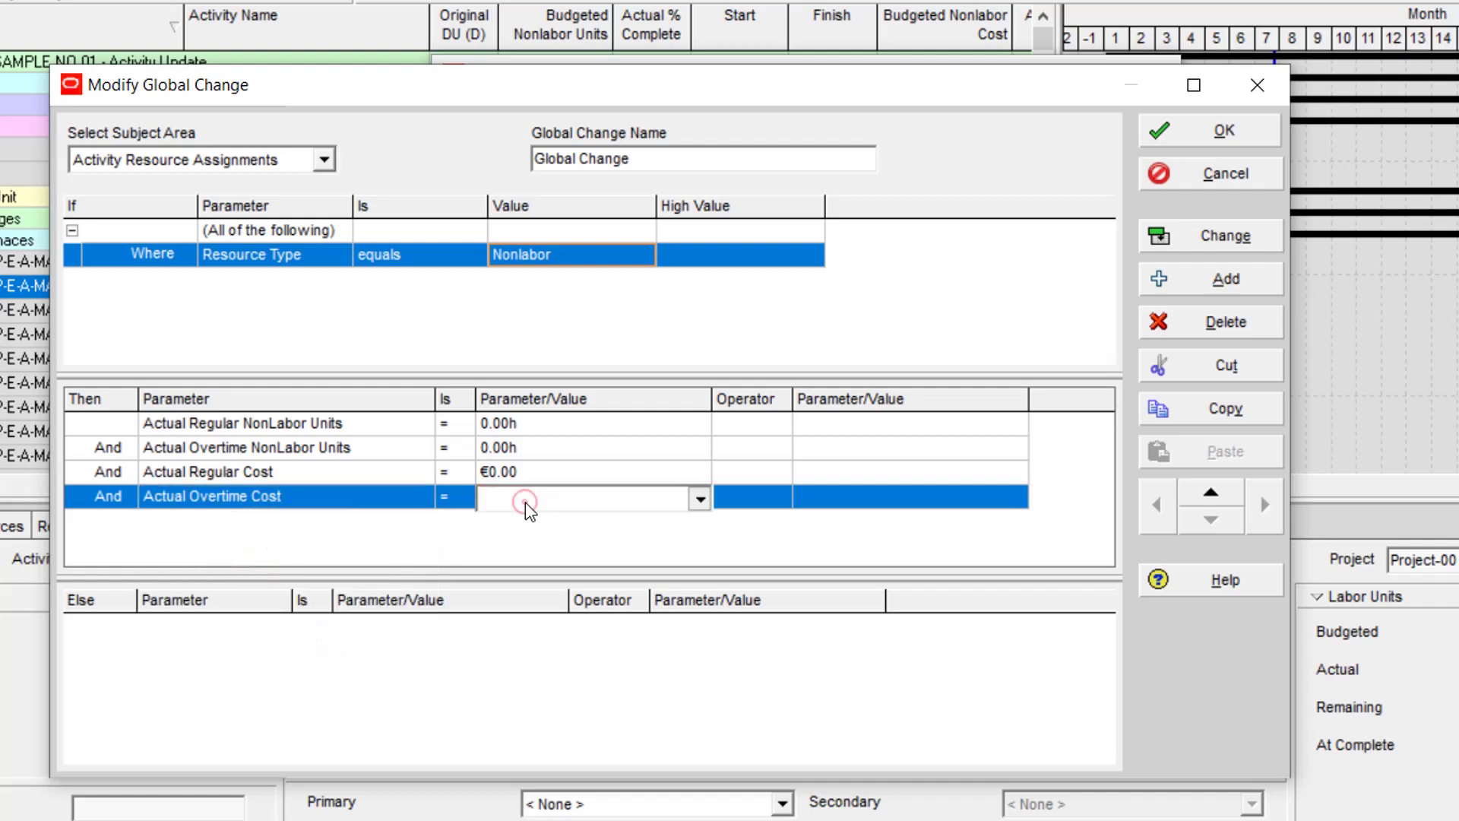
{"action": "left_click", "coordinate": [531, 500]}
{"action": "left_click", "coordinate": [530, 520]}
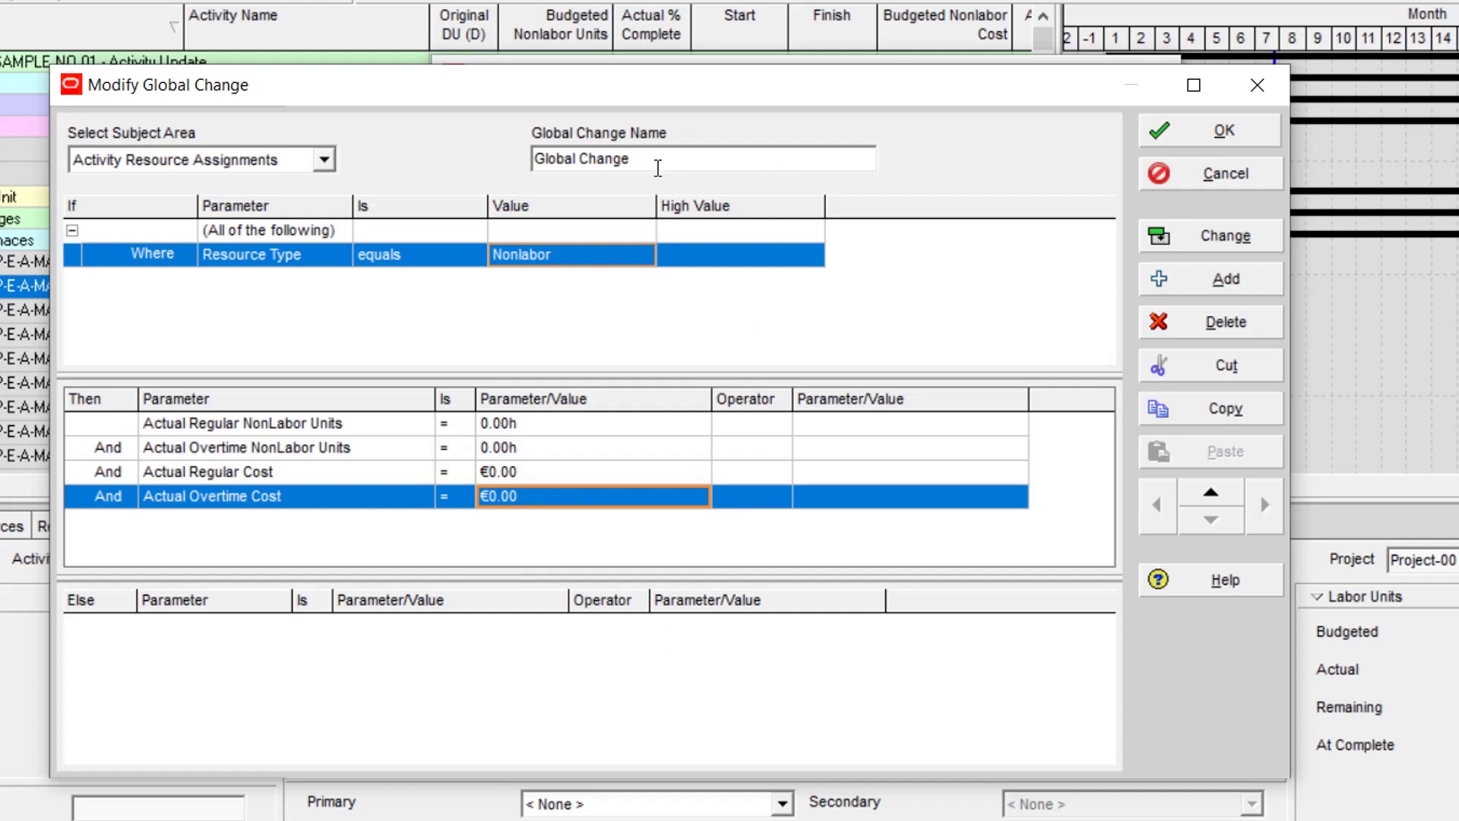
Name the global change STEP1, save it, and reopen its definition.
{"action": "left_click_drag", "start_coordinate": [652, 159], "coordinate": [440, 166]}
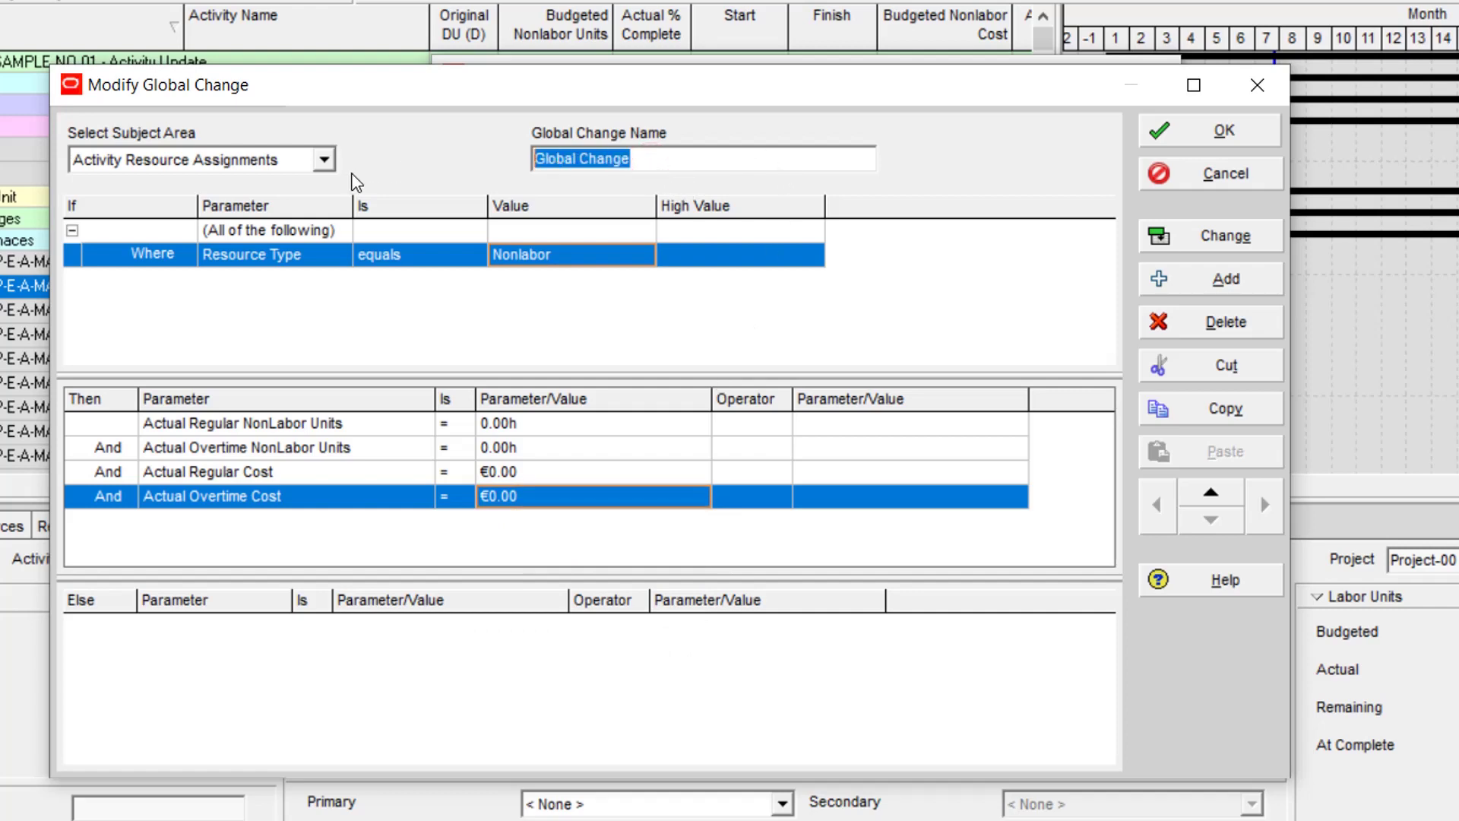
{"action": "type", "text": "STEP1"}
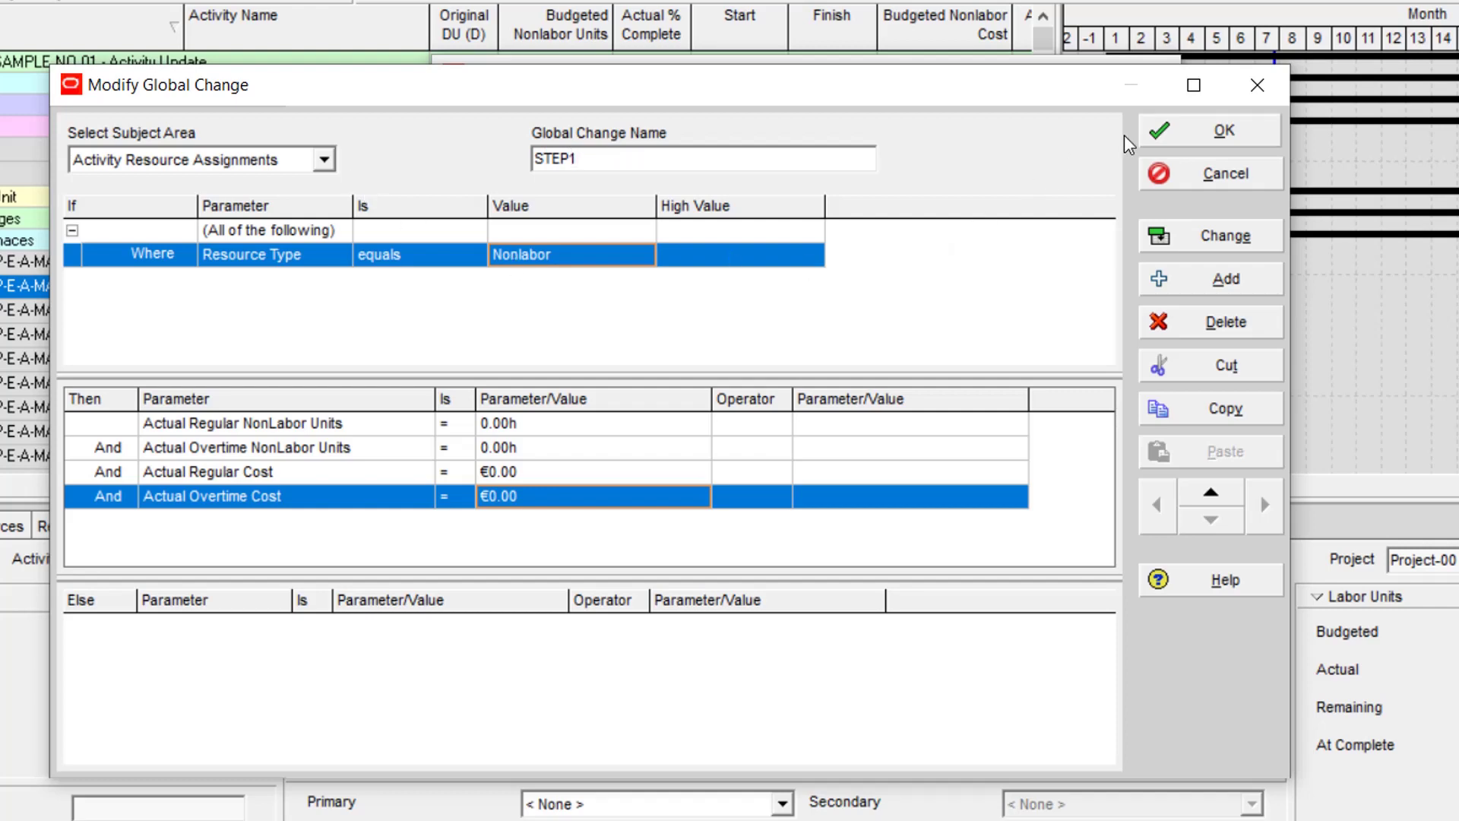
{"action": "left_click", "coordinate": [1179, 126]}
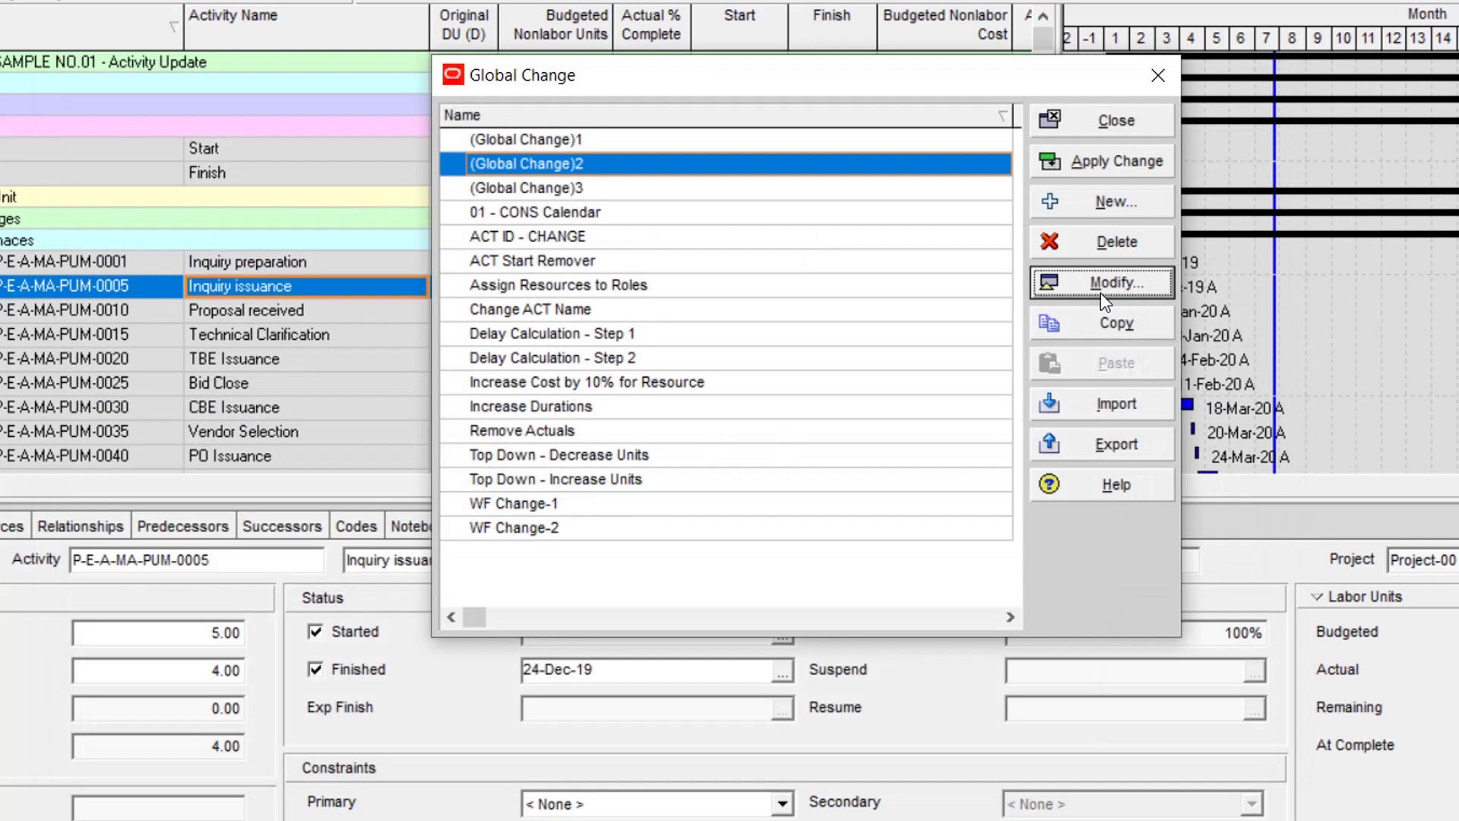
{"action": "left_click", "coordinate": [1101, 294]}
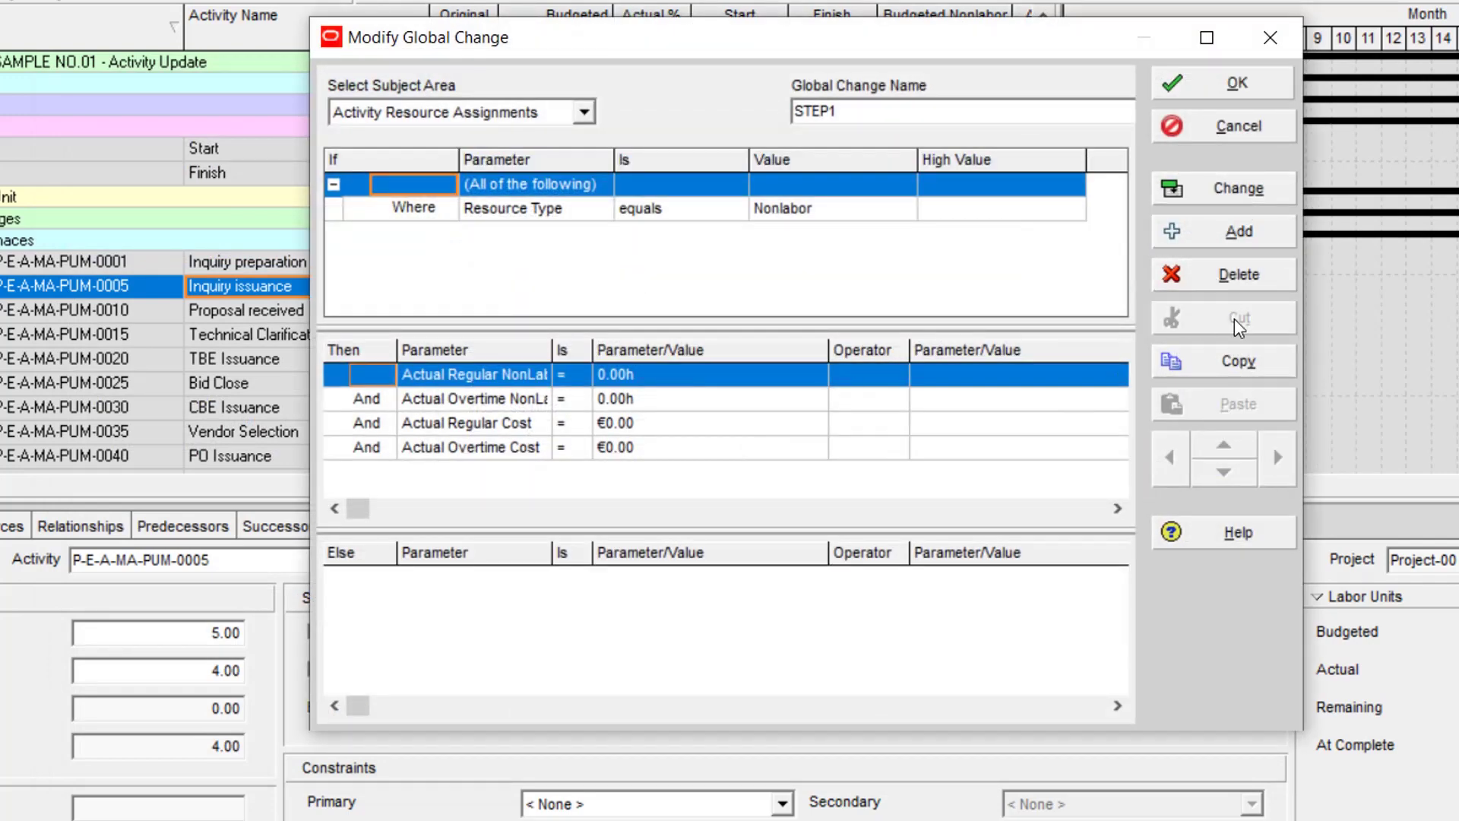
Run STEP1 and commit the zeroed actuals without saving the change log.
{"action": "left_click", "coordinate": [1221, 188]}
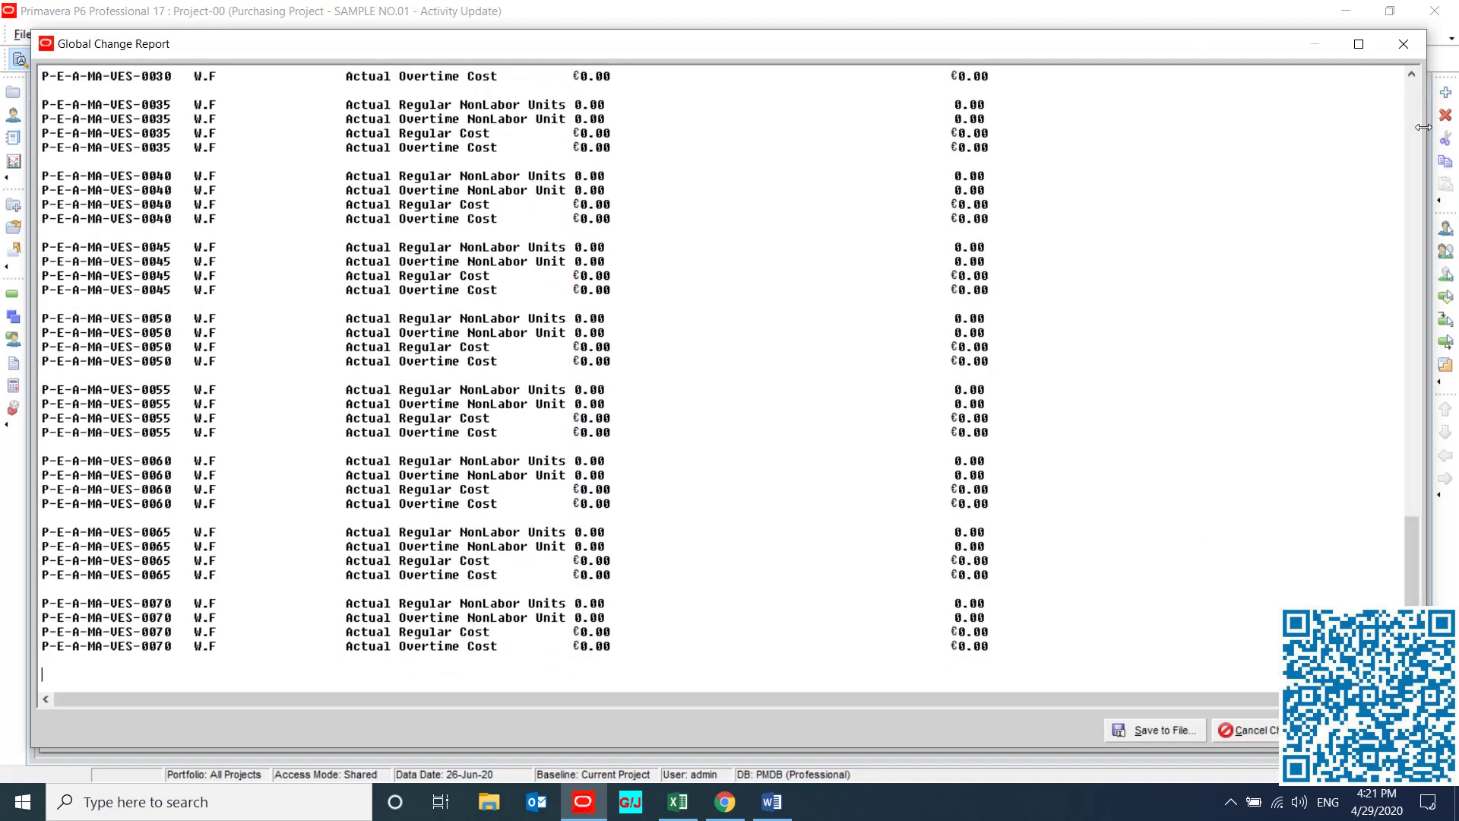
{"action": "left_click", "coordinate": [1144, 731]}
{"action": "left_click", "coordinate": [783, 435]}
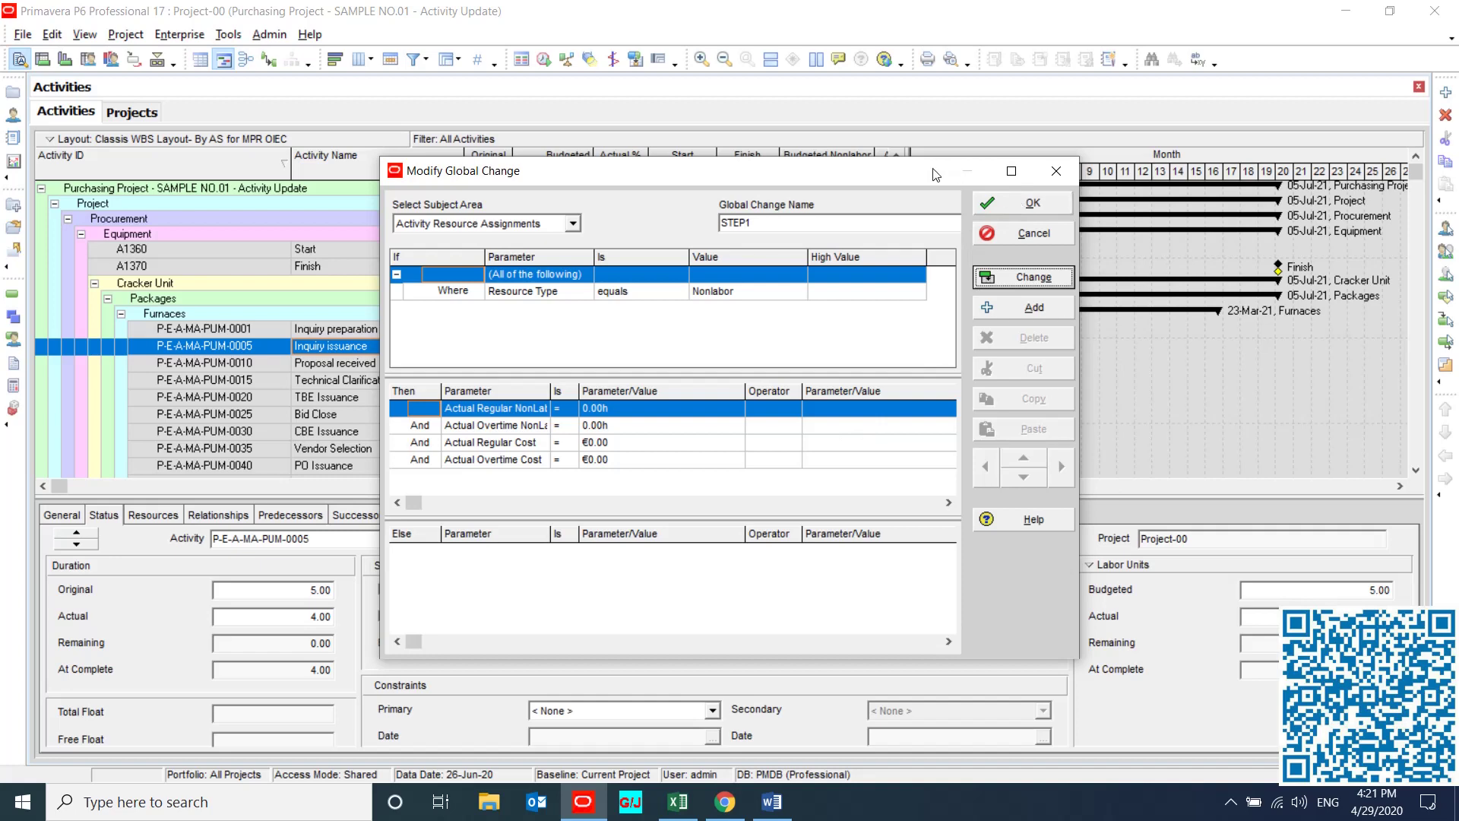
Close the STEP1 definition and then the Global Change list.
{"action": "left_click_drag", "start_coordinate": [928, 175], "coordinate": [905, 250]}
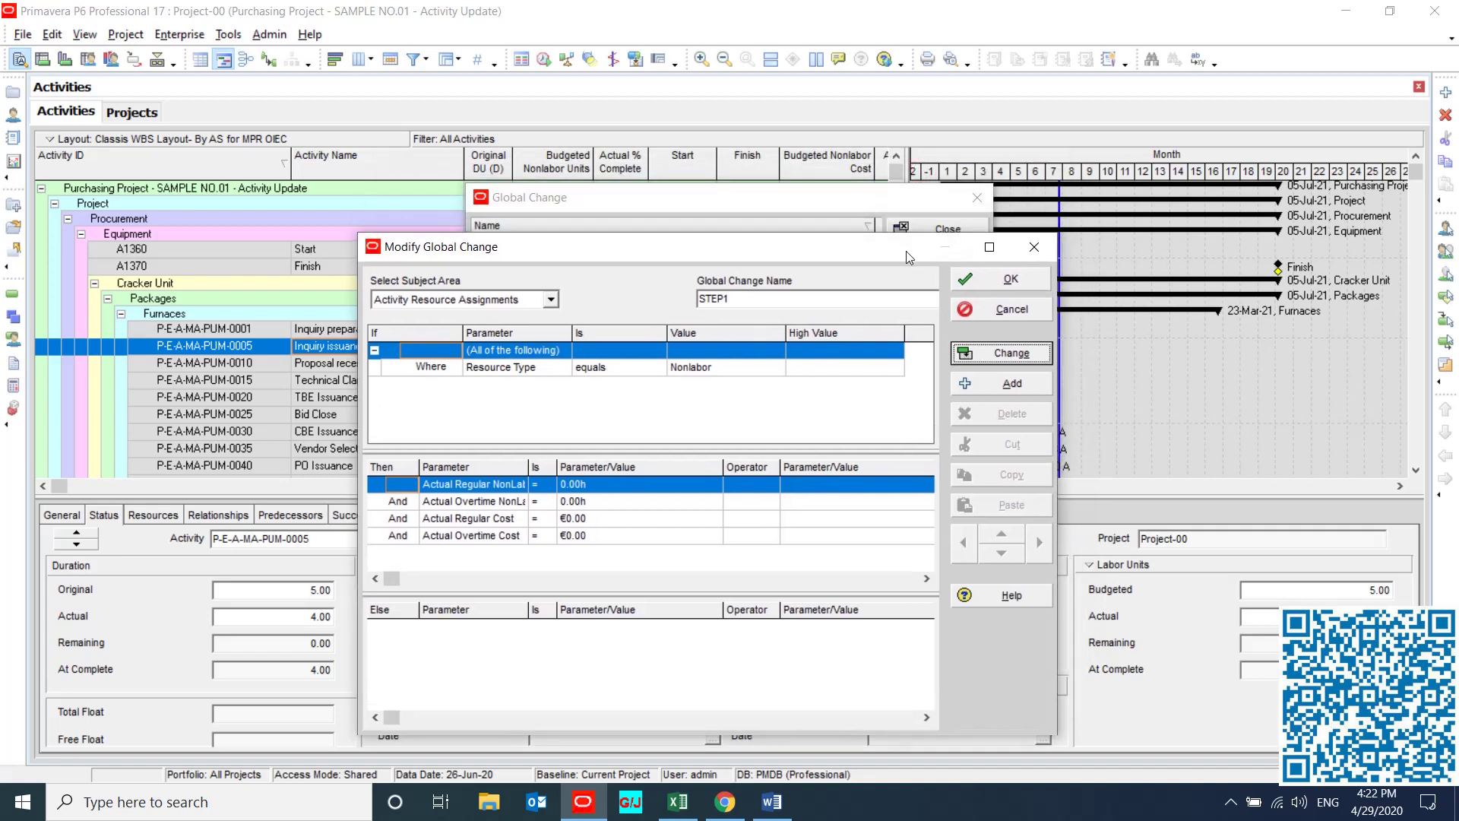
{"action": "left_click", "coordinate": [979, 284]}
{"action": "left_click_drag", "start_coordinate": [864, 202], "coordinate": [855, 264]}
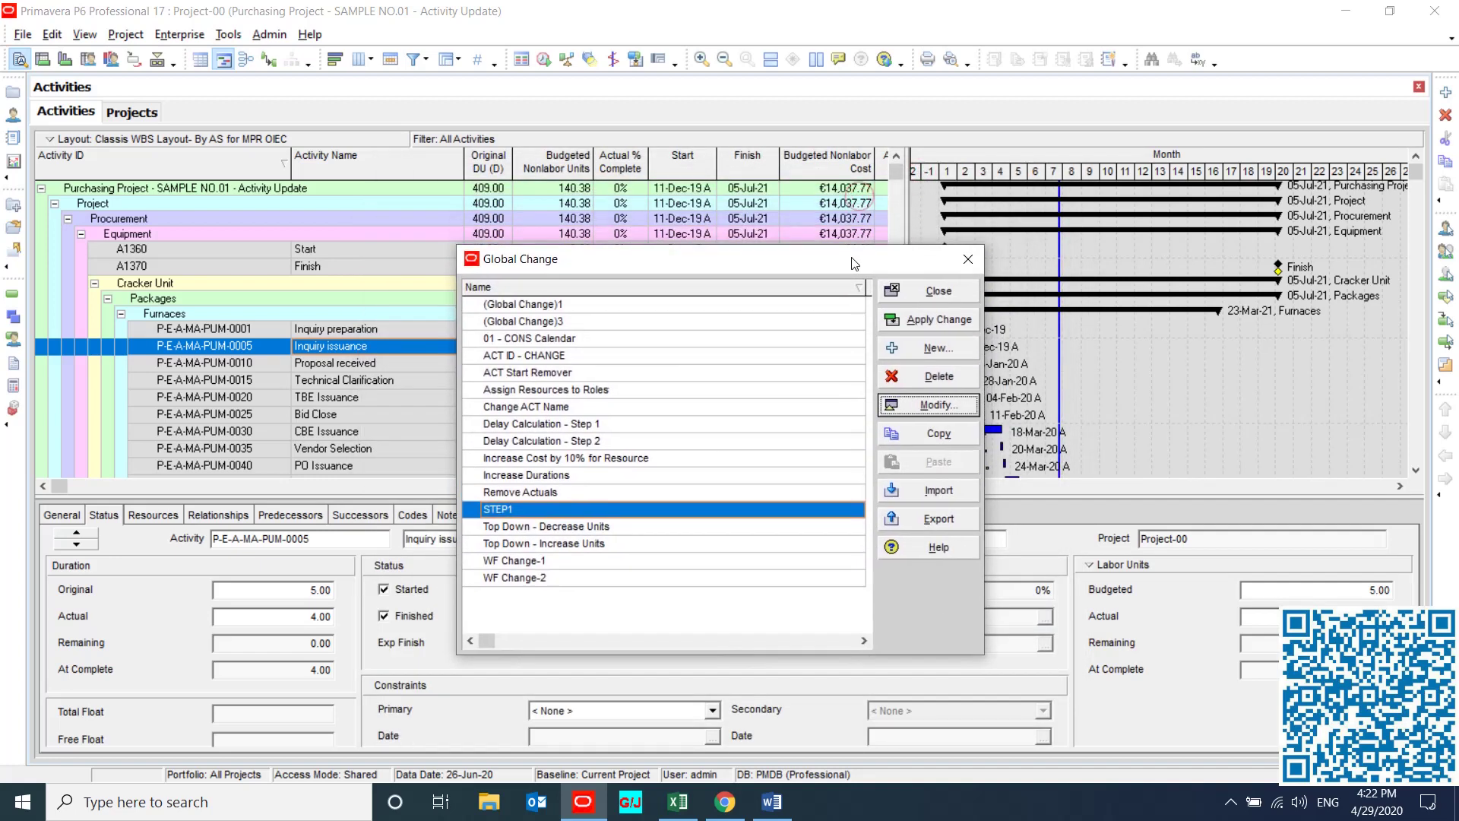
{"action": "left_click", "coordinate": [939, 292]}
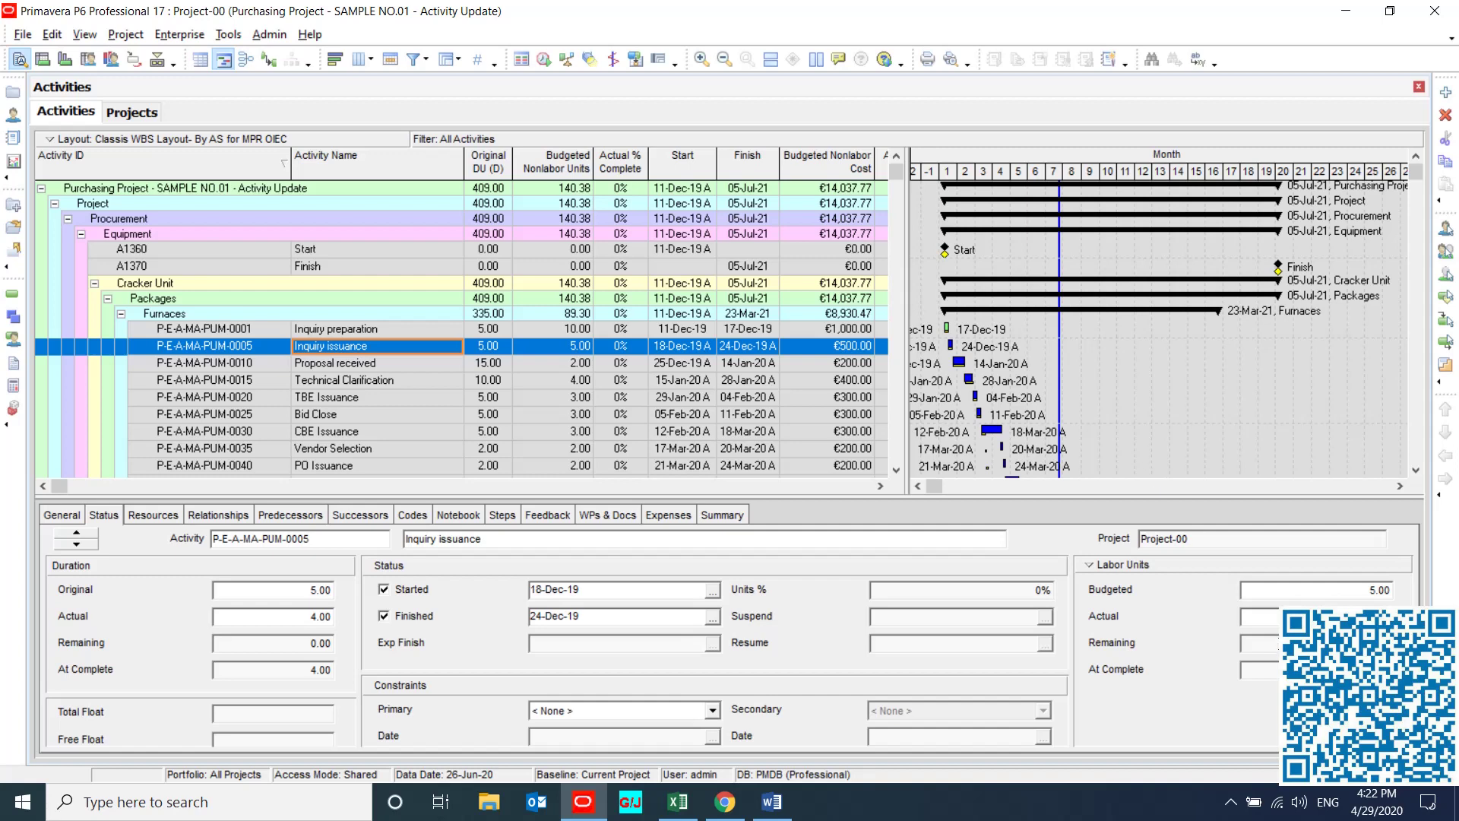
From Tools > Global Change, open the saved (Global Change)3 definition with Modify.
{"action": "left_click", "coordinate": [228, 34]}
{"action": "left_click", "coordinate": [276, 147]}
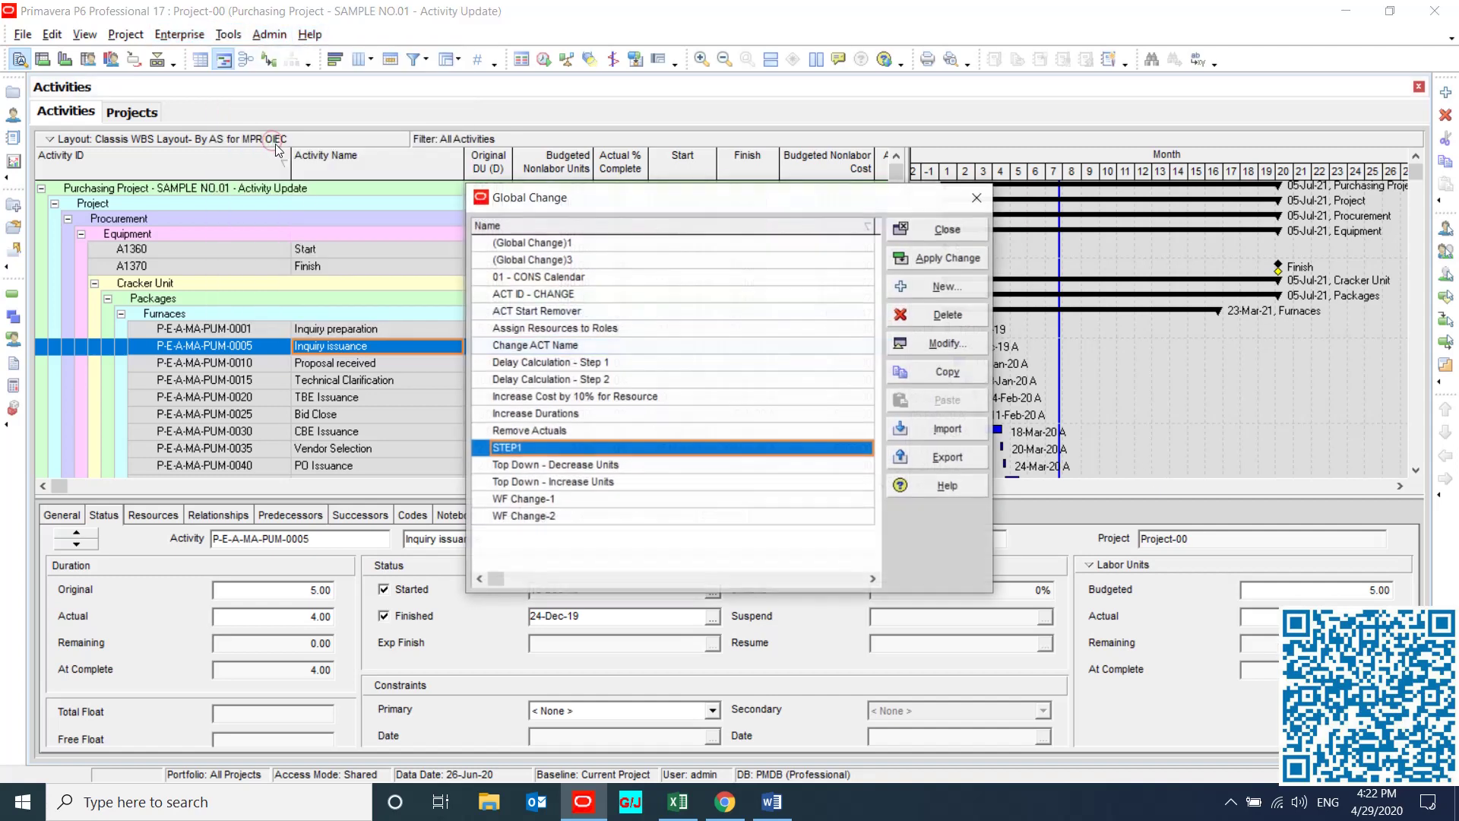
{"action": "left_click", "coordinate": [601, 261]}
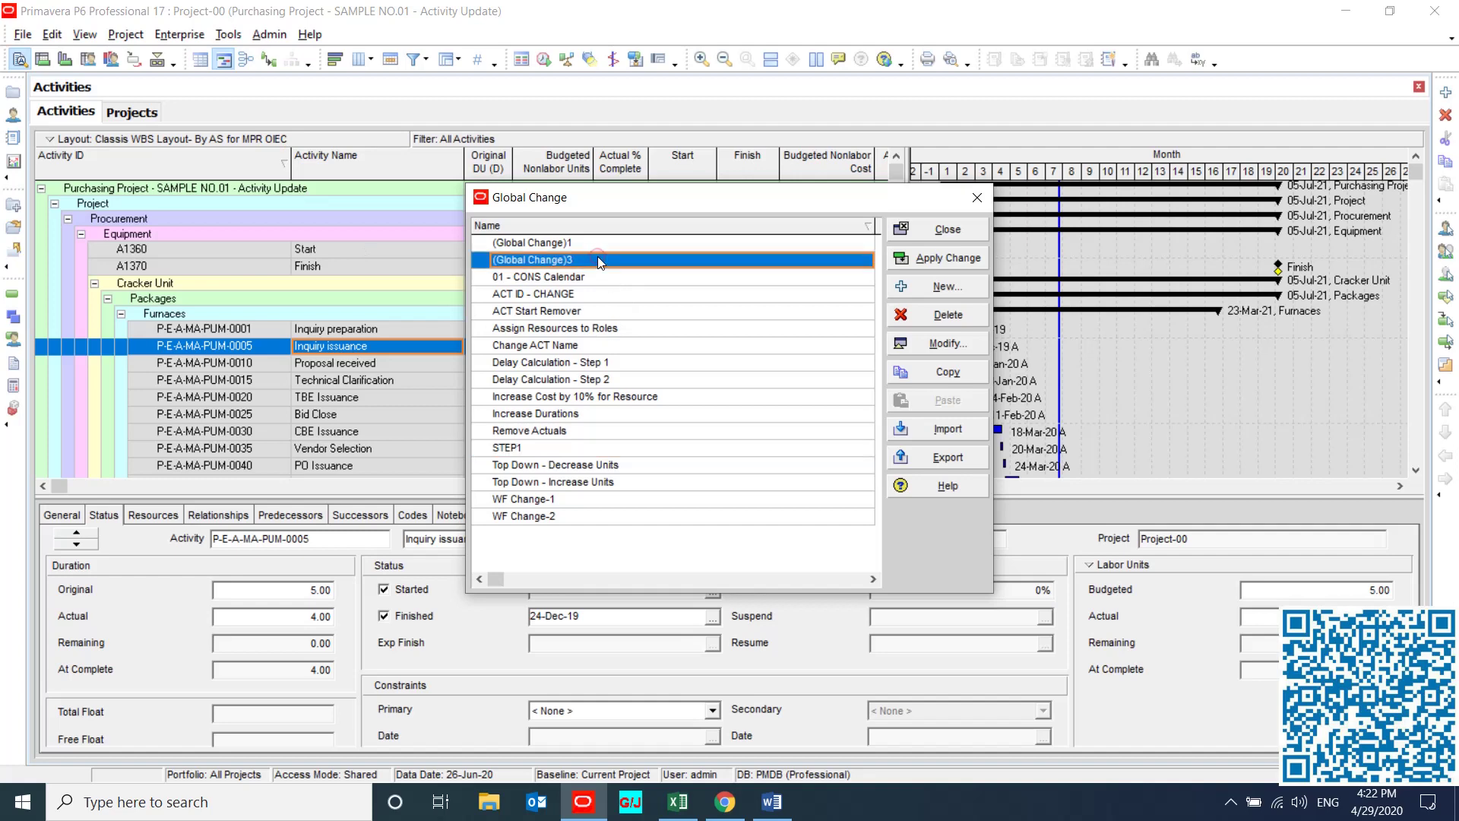
{"action": "left_click", "coordinate": [948, 341]}
Target Project Expenses and add a Then row setting Expense % Complete to 0%.
{"action": "left_click", "coordinate": [522, 290]}
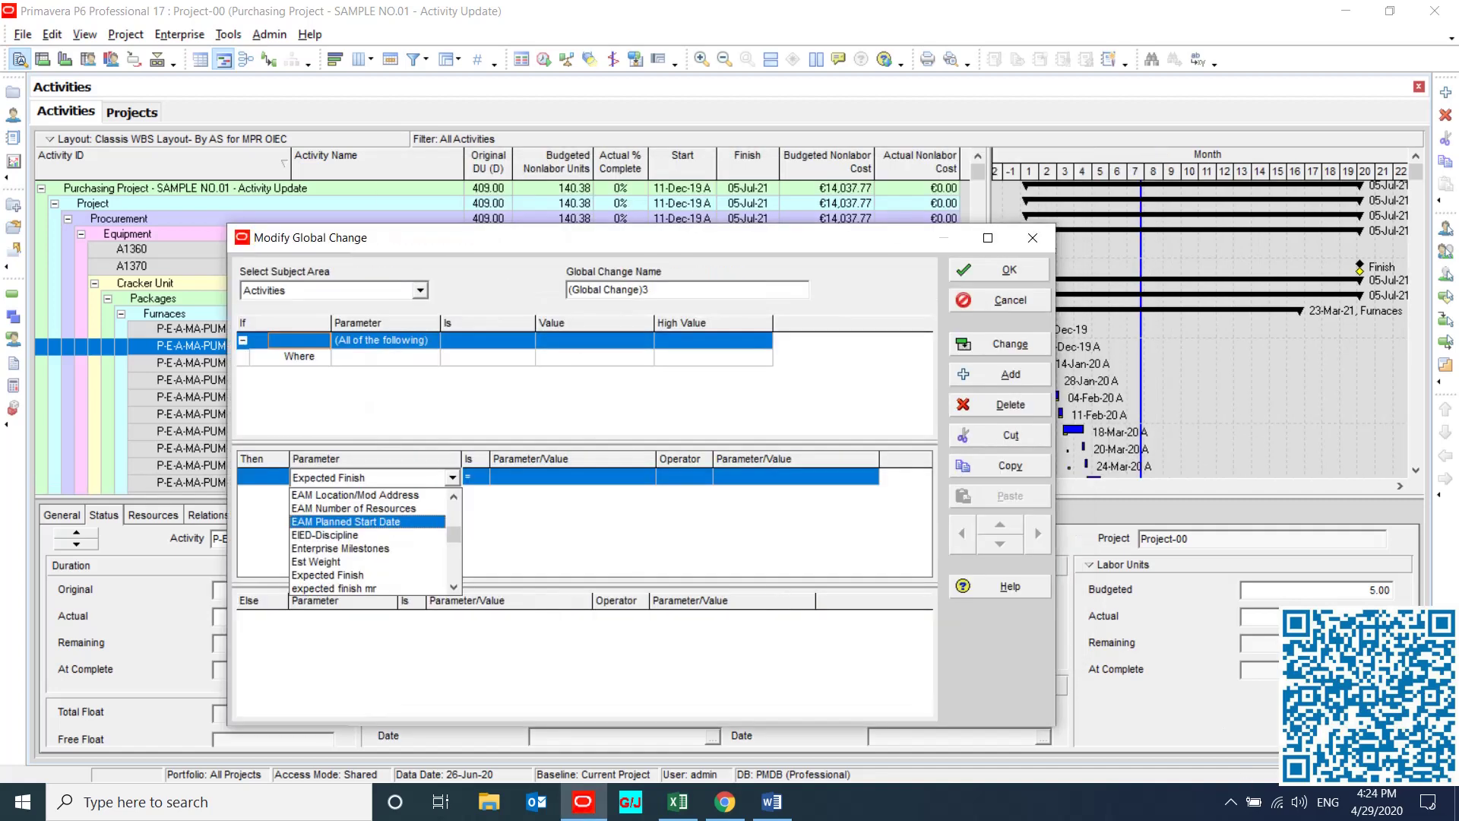
{"action": "key", "text": "Return"}
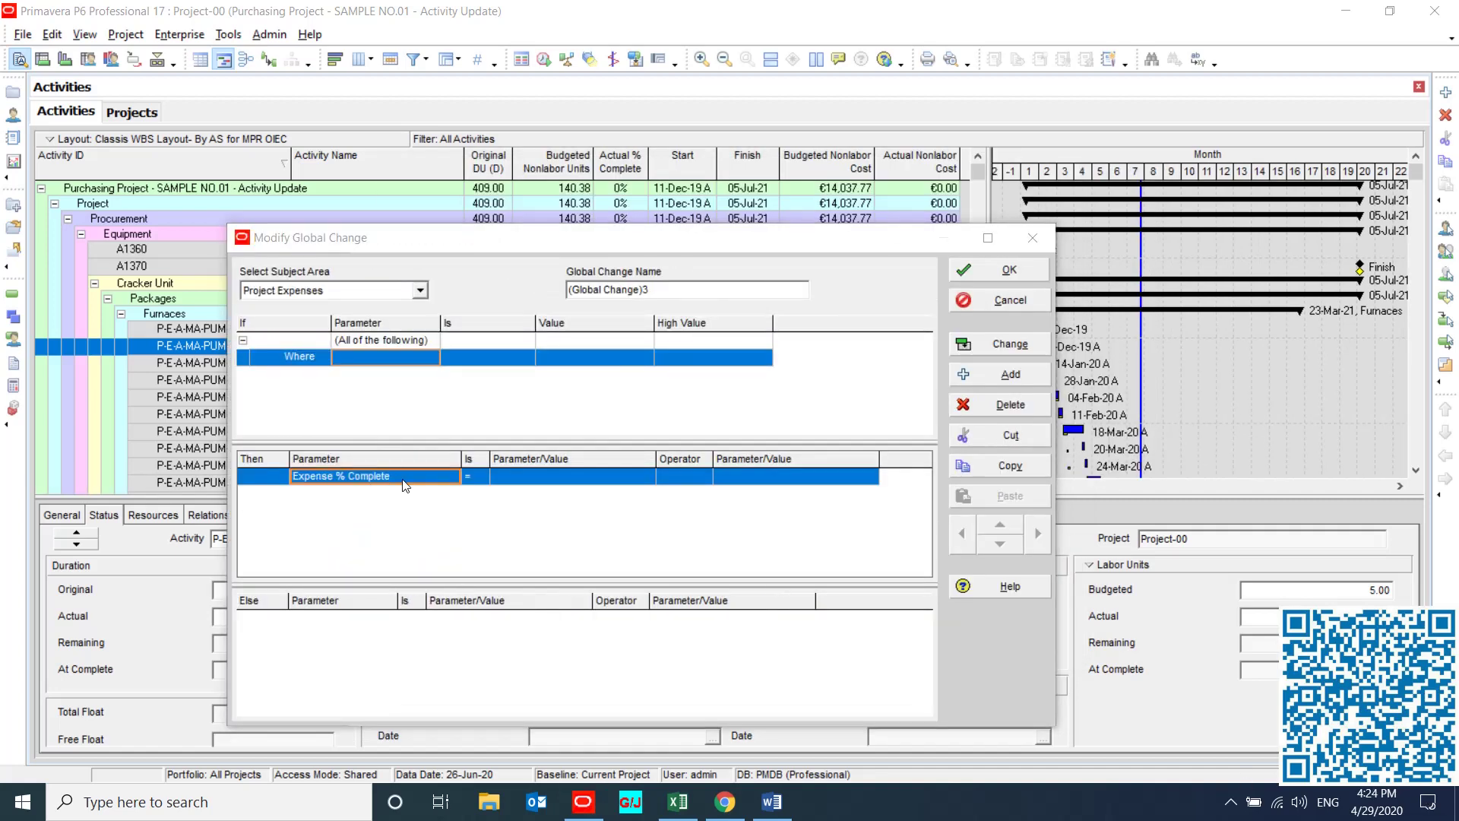
{"action": "left_click", "coordinate": [518, 479]}
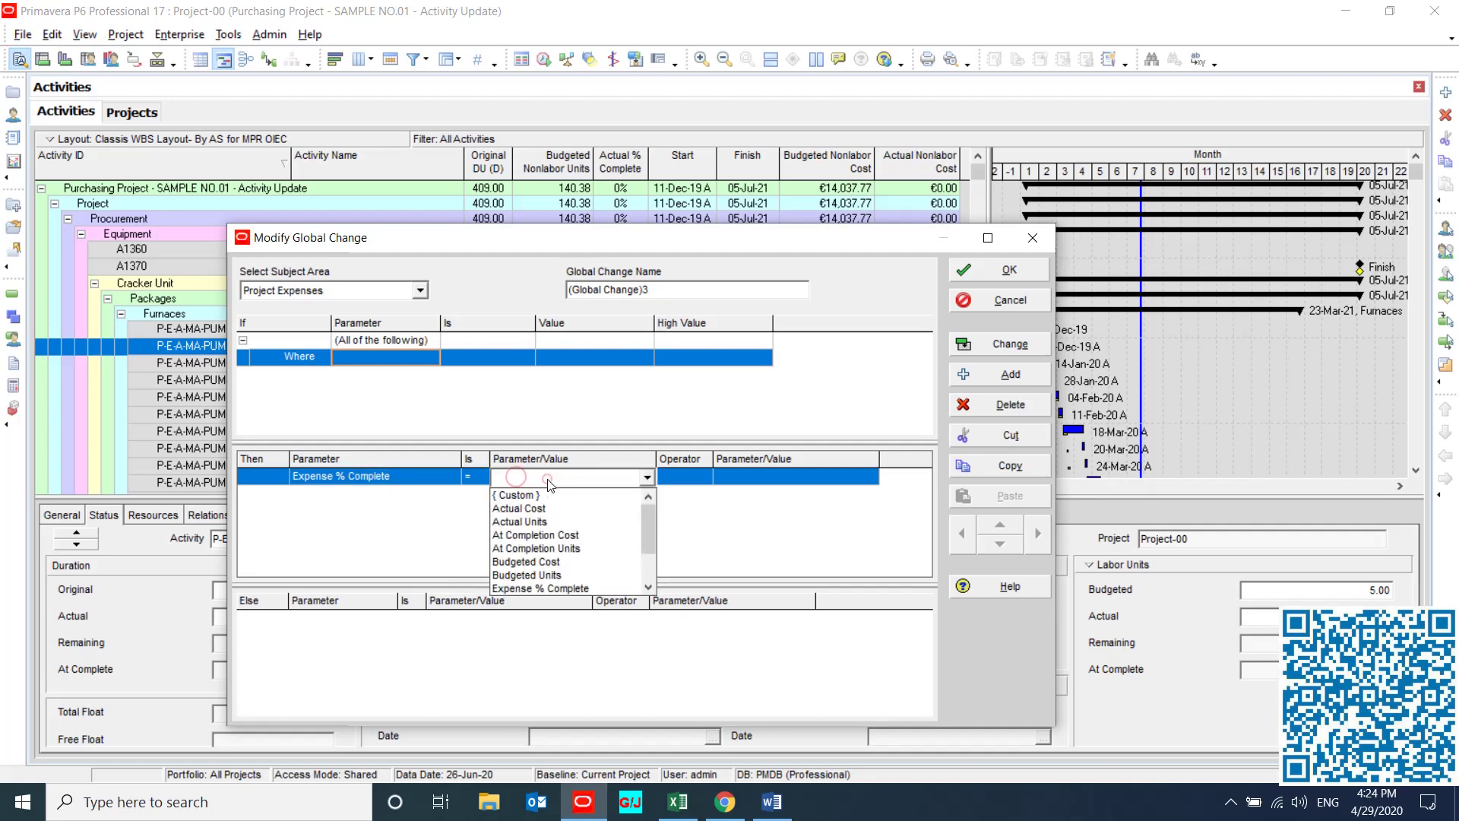
{"action": "left_click", "coordinate": [546, 492]}
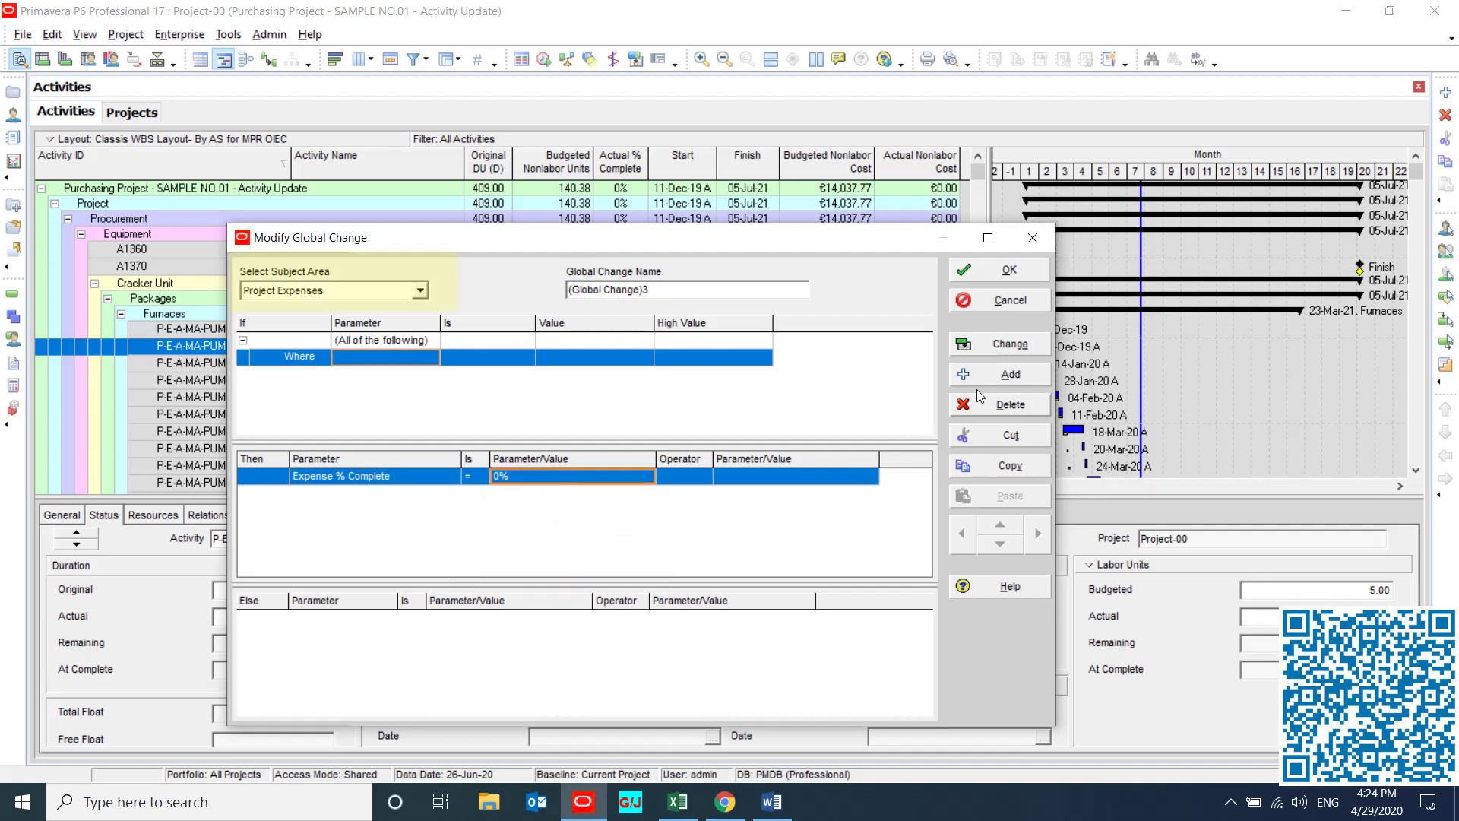
Run (Global Change)3 and commit the expense changes, declining to save the change log.
{"action": "left_click", "coordinate": [1023, 346]}
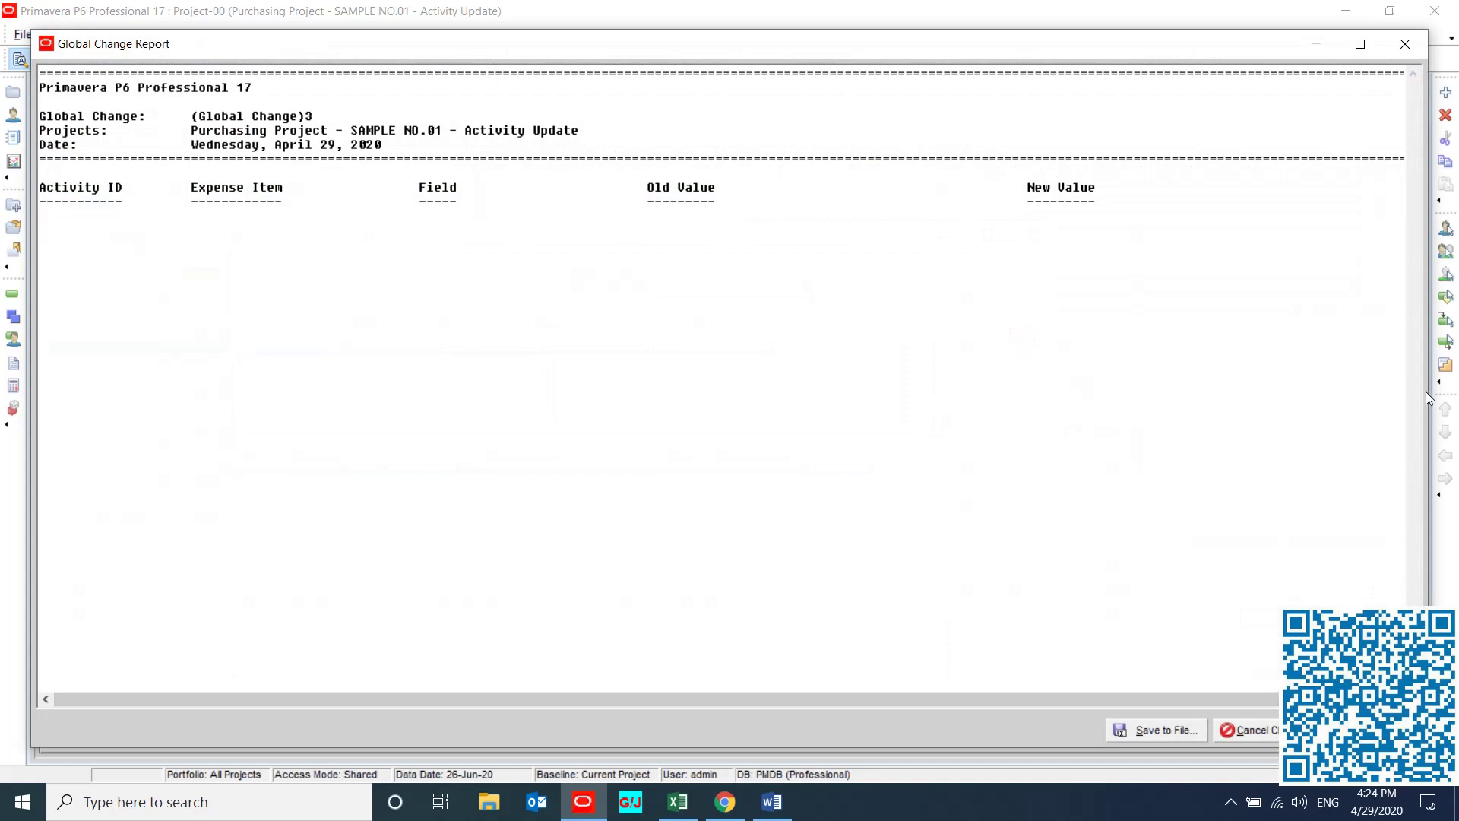
{"action": "left_click_drag", "start_coordinate": [1425, 390], "coordinate": [1098, 456]}
{"action": "left_click", "coordinate": [1055, 728]}
{"action": "left_click", "coordinate": [697, 436]}
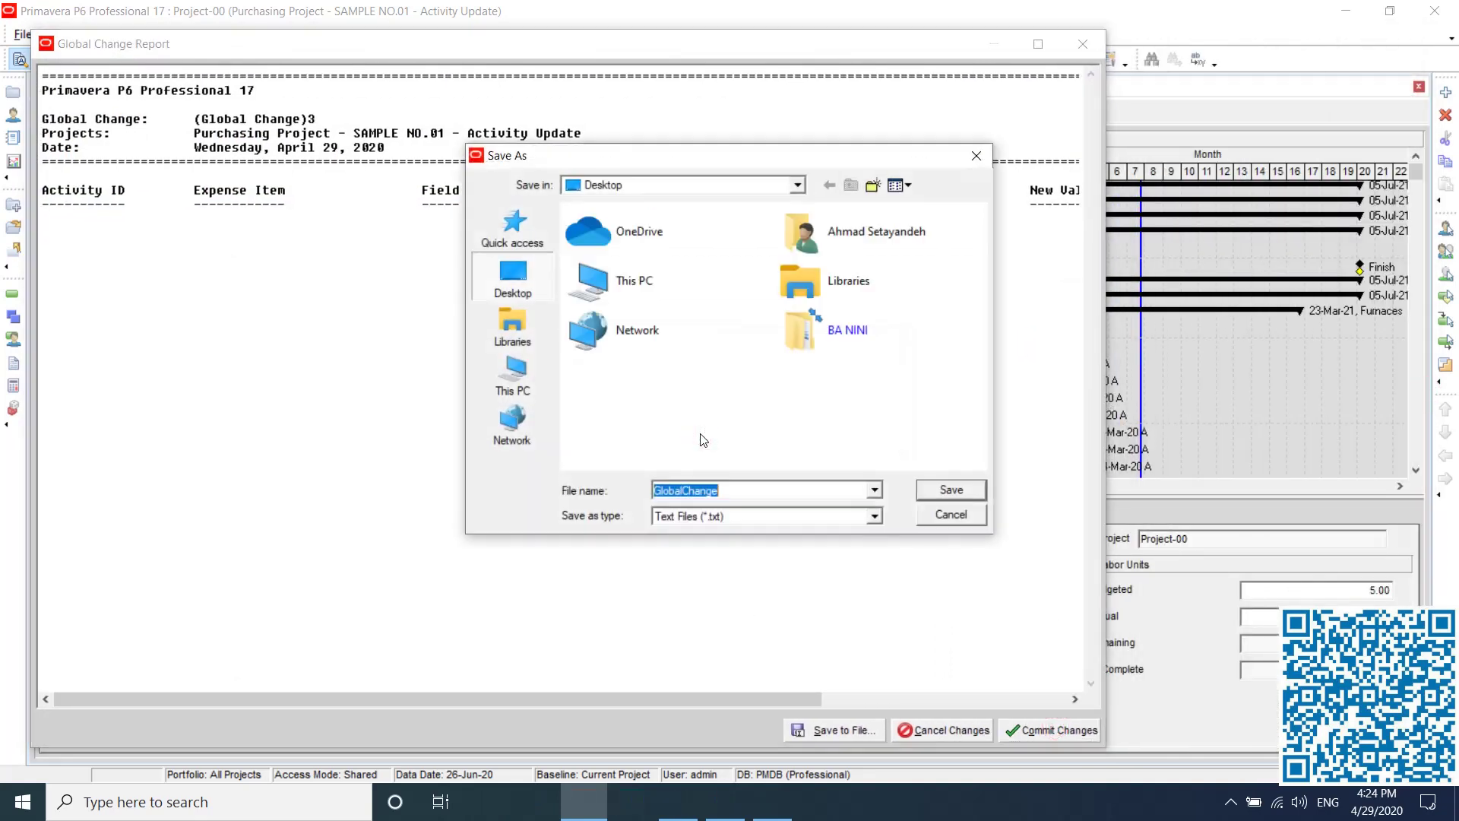
{"action": "left_click", "coordinate": [953, 517]}
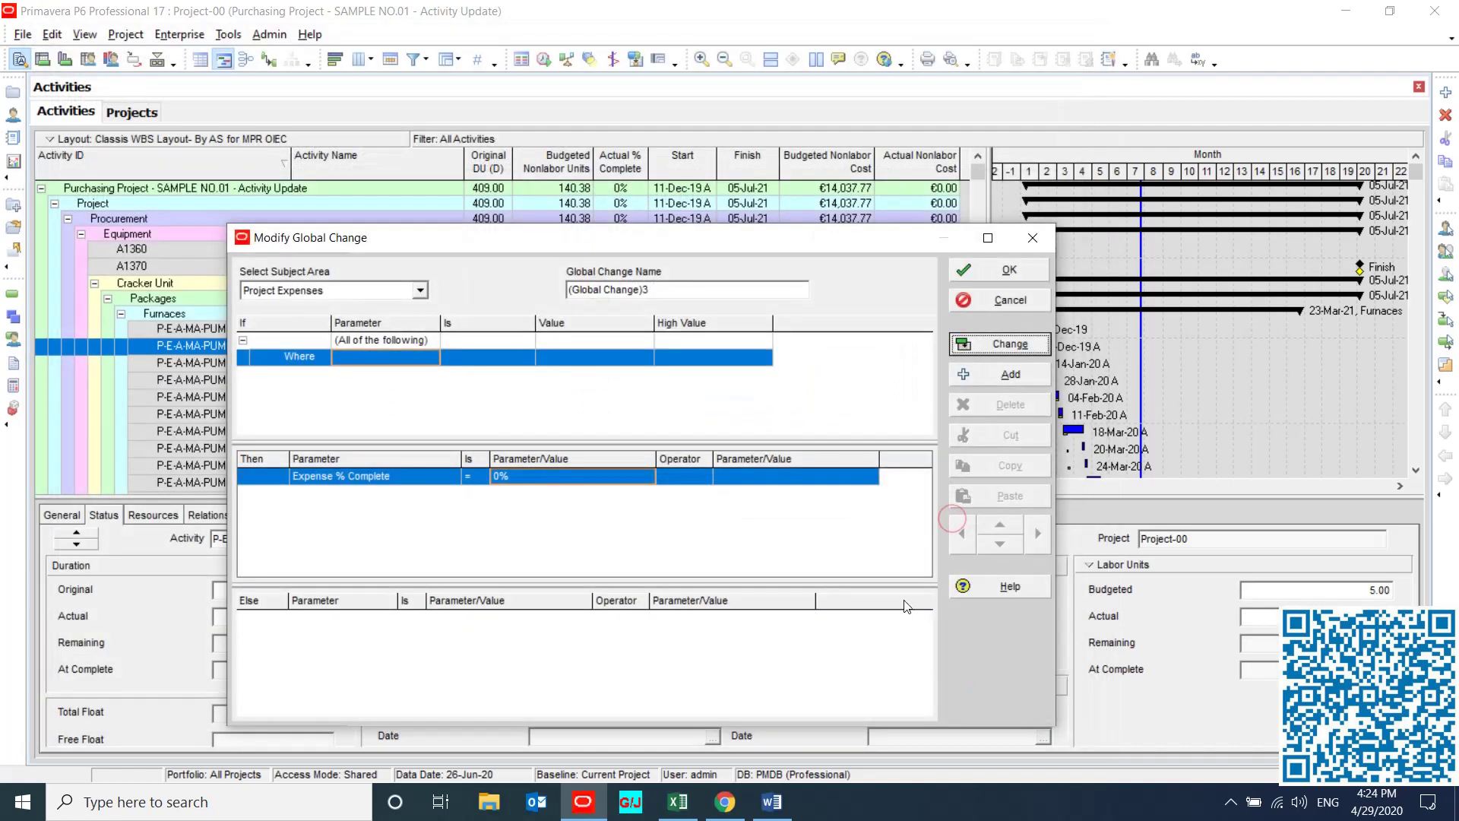
{"action": "left_click", "coordinate": [989, 342]}
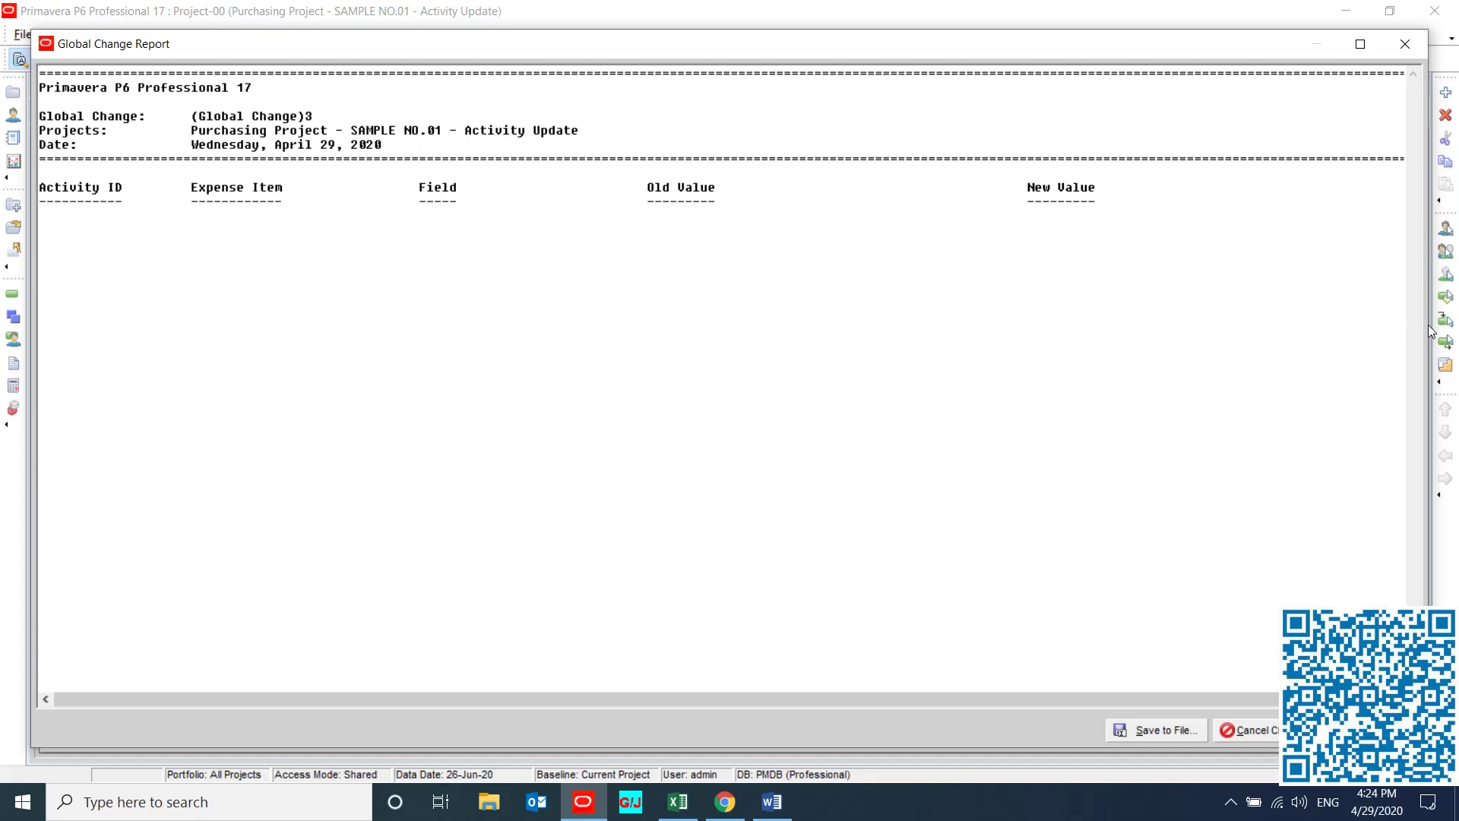
{"action": "left_click_drag", "start_coordinate": [1432, 332], "coordinate": [1085, 345]}
{"action": "left_click", "coordinate": [1051, 741]}
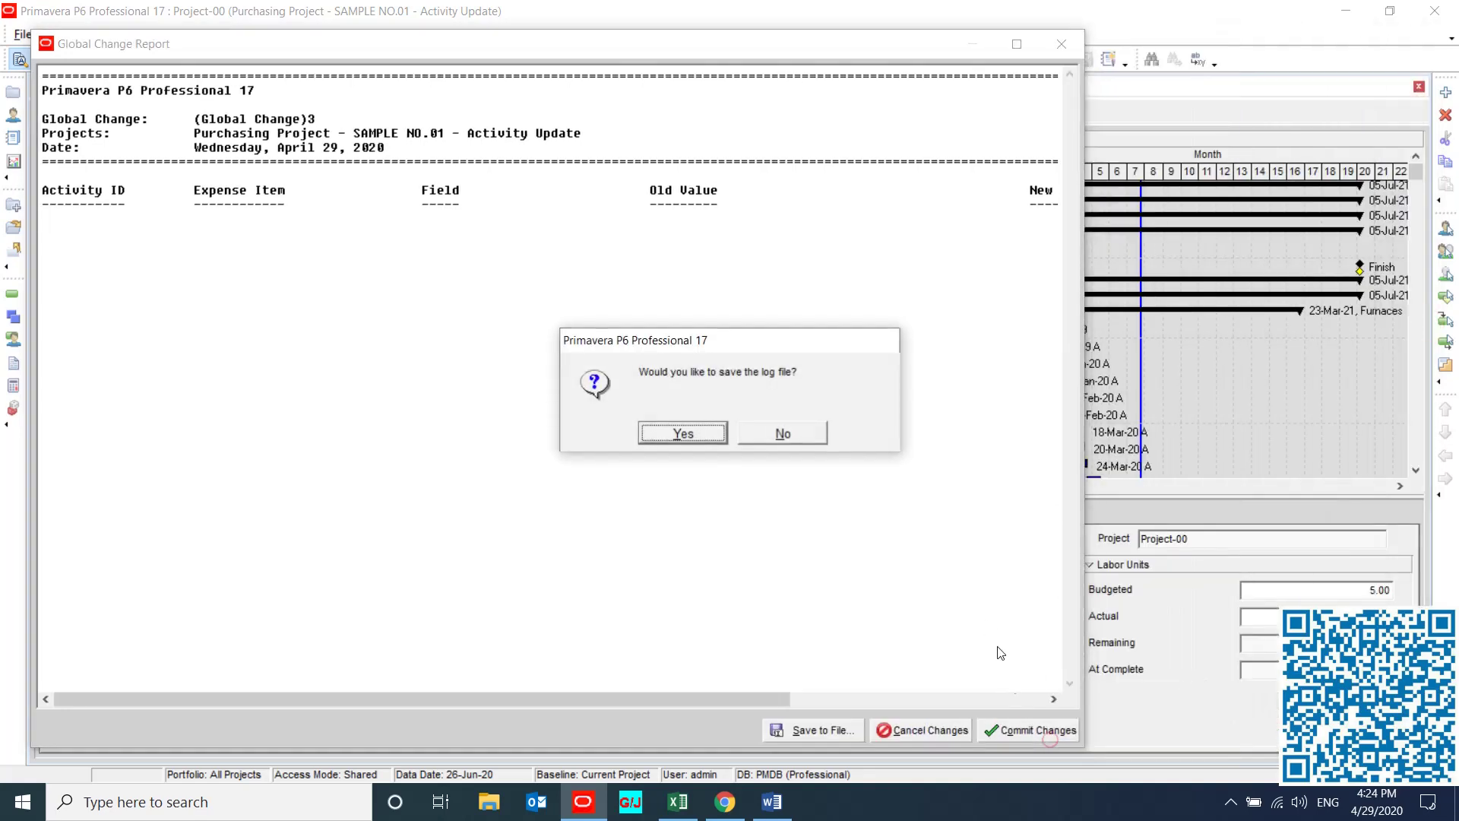
{"action": "left_click", "coordinate": [784, 431]}
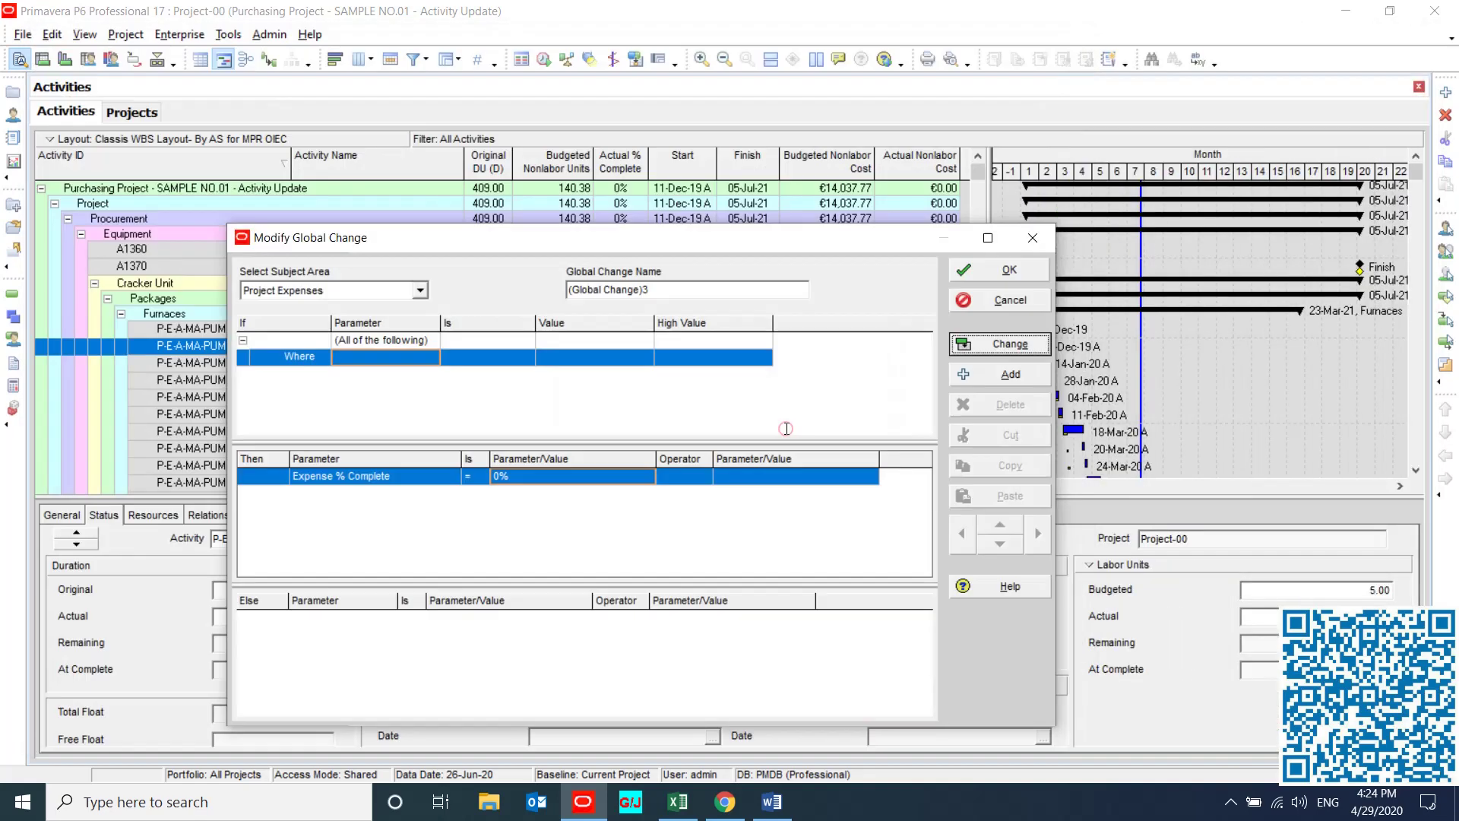
Reopen (Global Change)3 and switch its subject area to Activities.
{"action": "left_click", "coordinate": [1004, 267]}
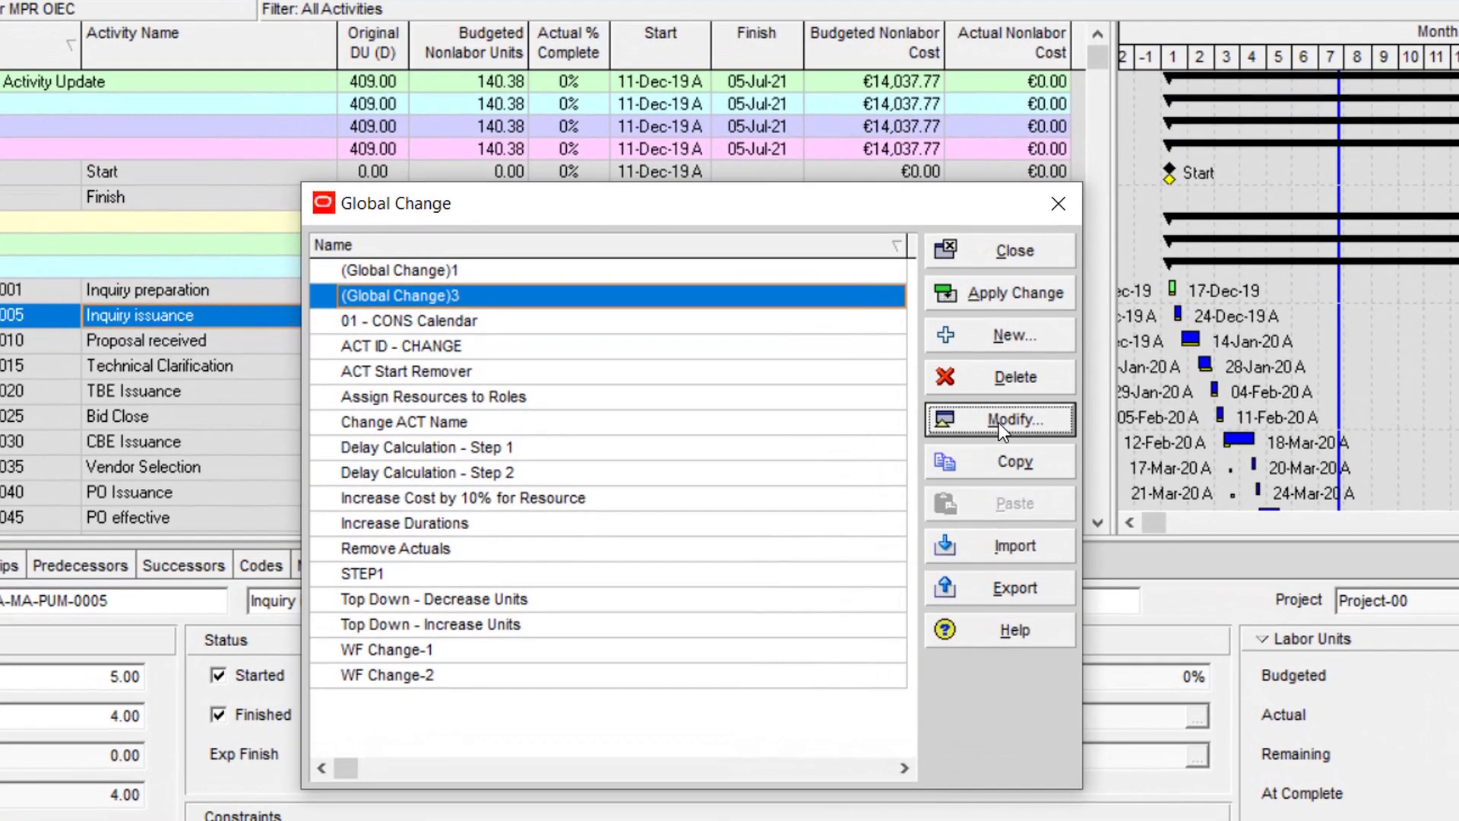
{"action": "left_click", "coordinate": [922, 415]}
{"action": "left_click", "coordinate": [352, 135]}
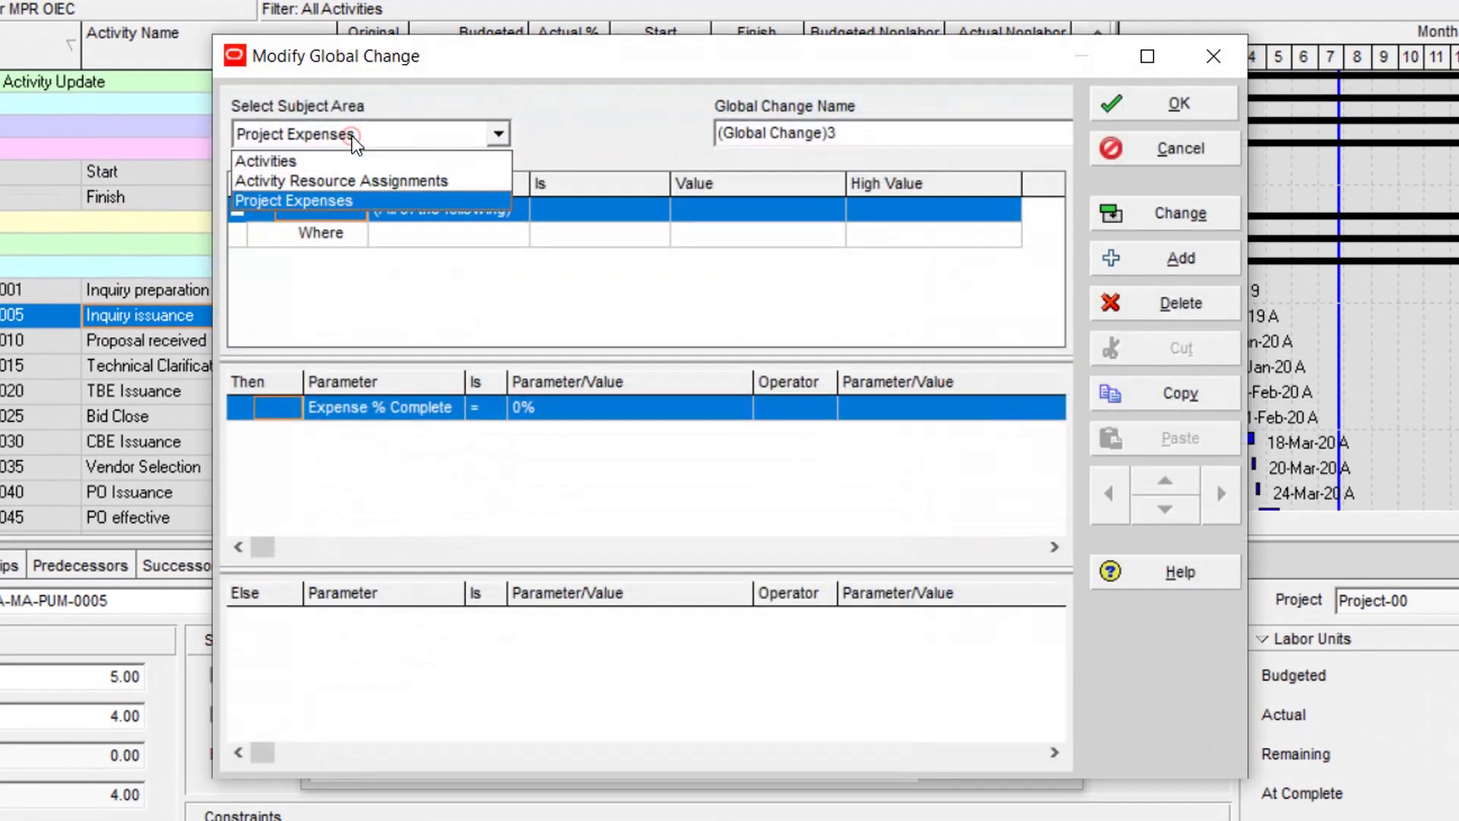
{"action": "left_click", "coordinate": [352, 165]}
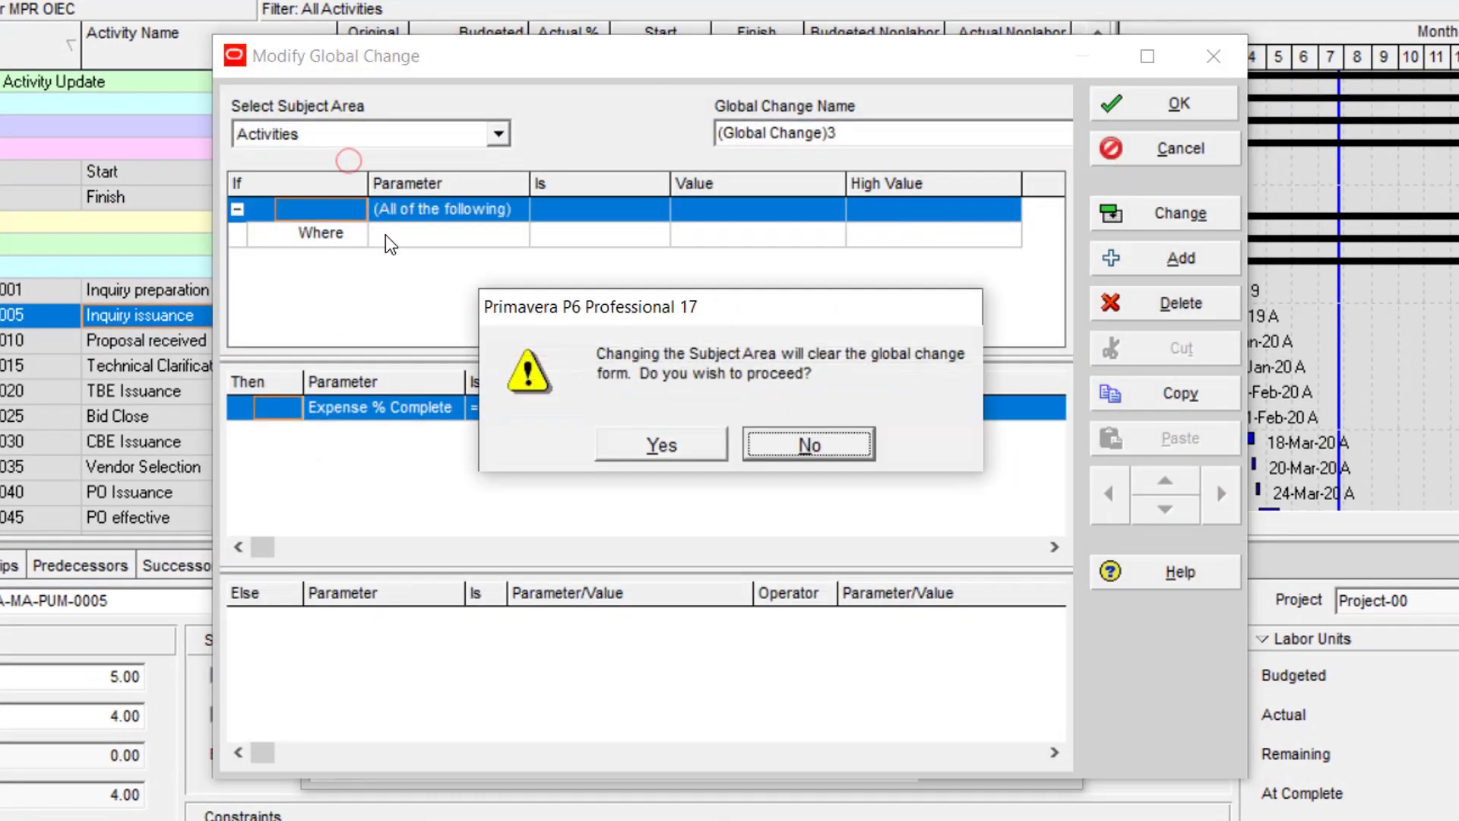
{"action": "left_click", "coordinate": [635, 432]}
Add the If condition Activity Status is not equal to Not Started.
{"action": "left_click", "coordinate": [447, 242]}
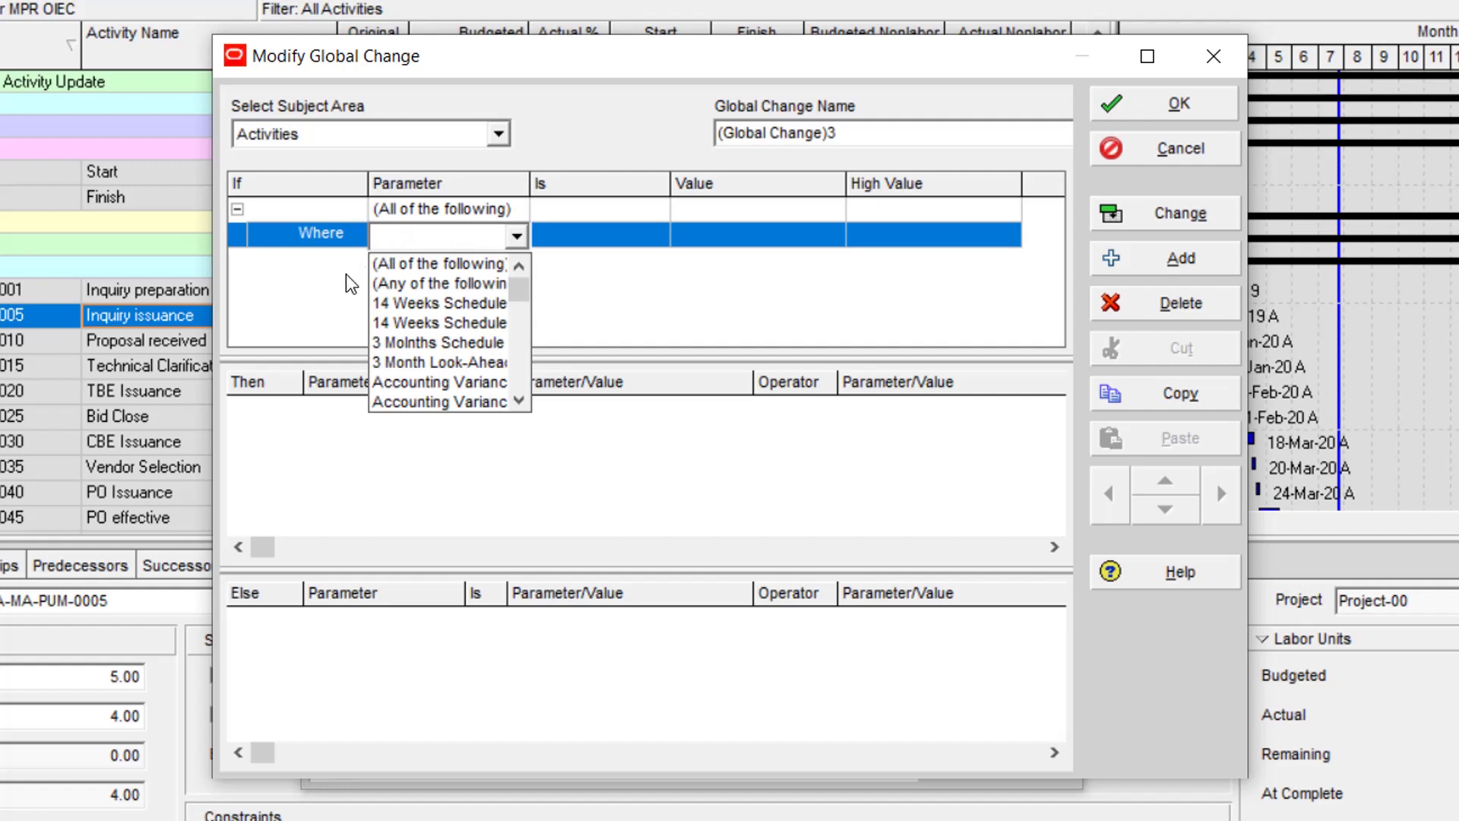
{"action": "type", "text": "a"}
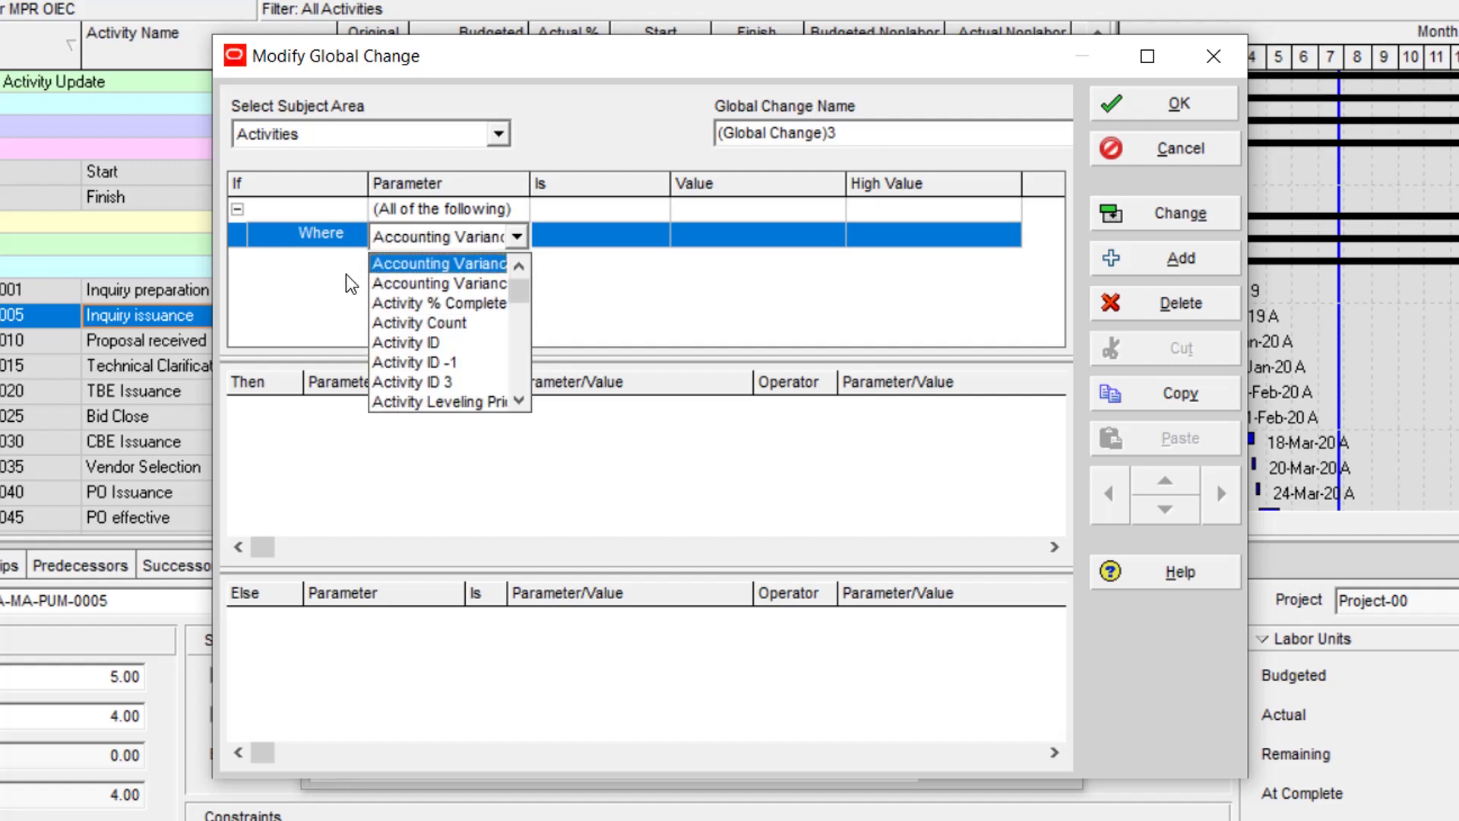
{"action": "type", "text": "ctivity % Complete"}
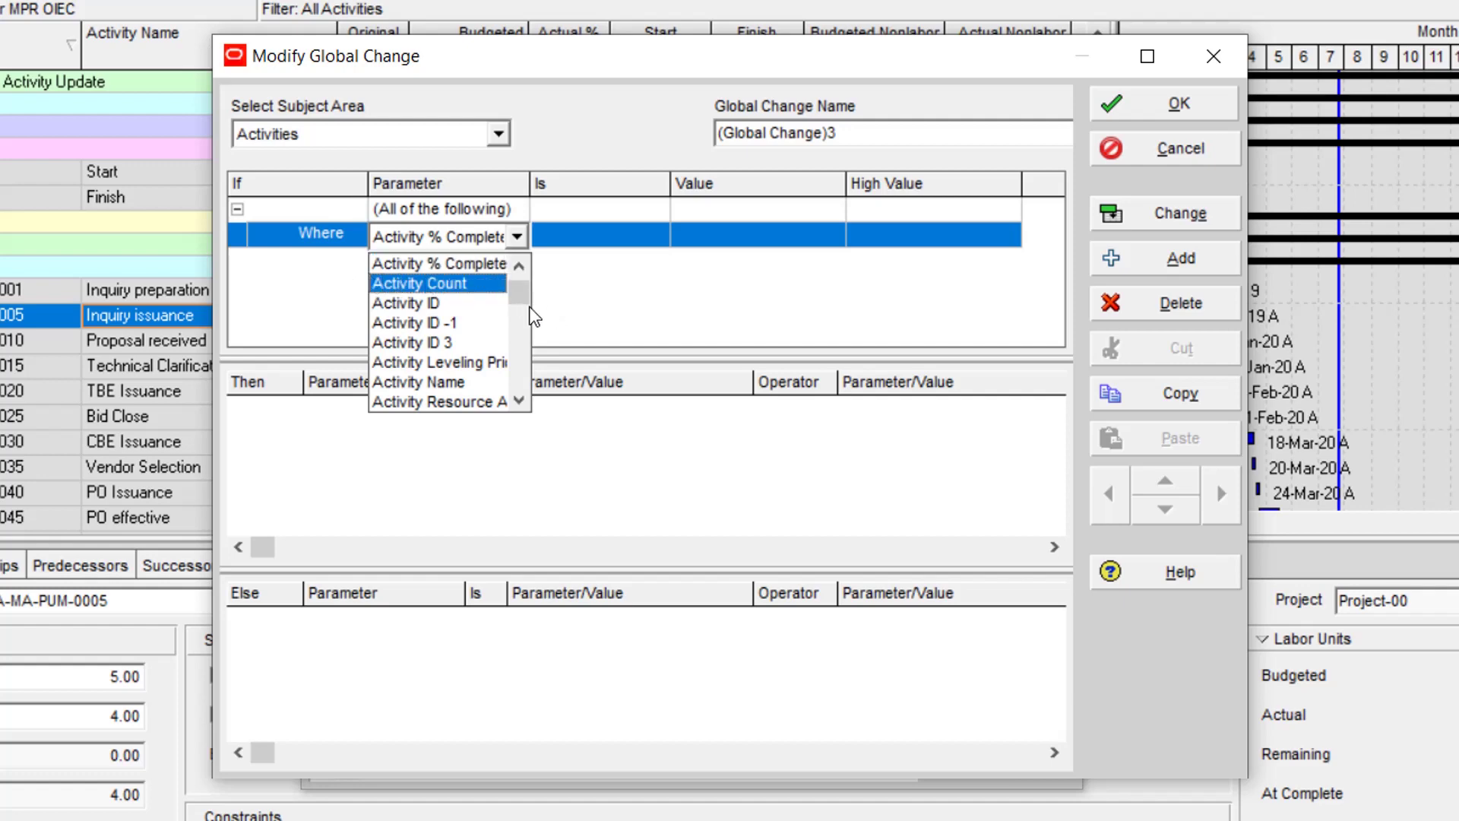
{"action": "left_click", "coordinate": [519, 400]}
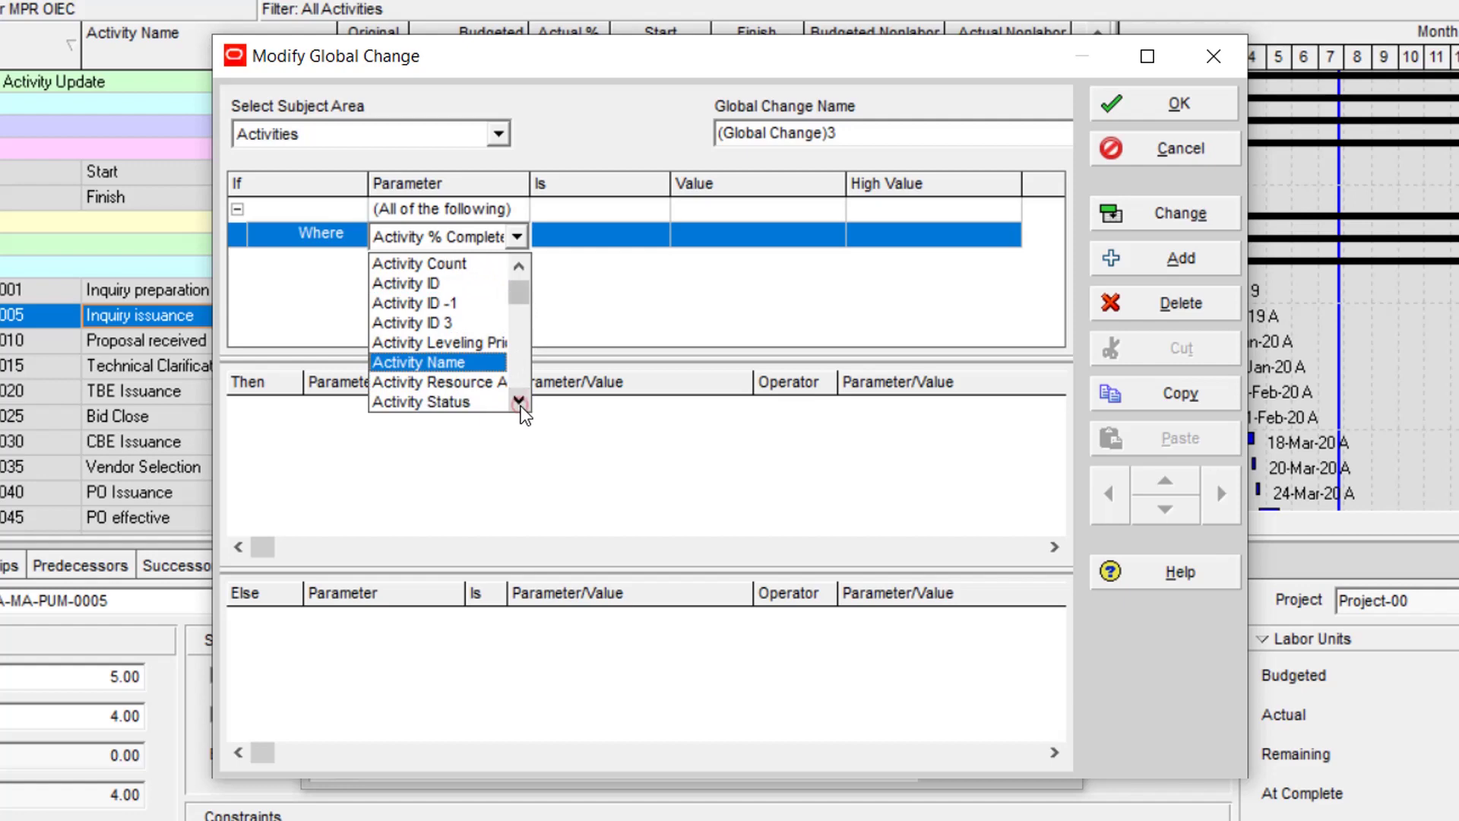
{"action": "left_click", "coordinate": [519, 401]}
{"action": "left_click", "coordinate": [481, 382]}
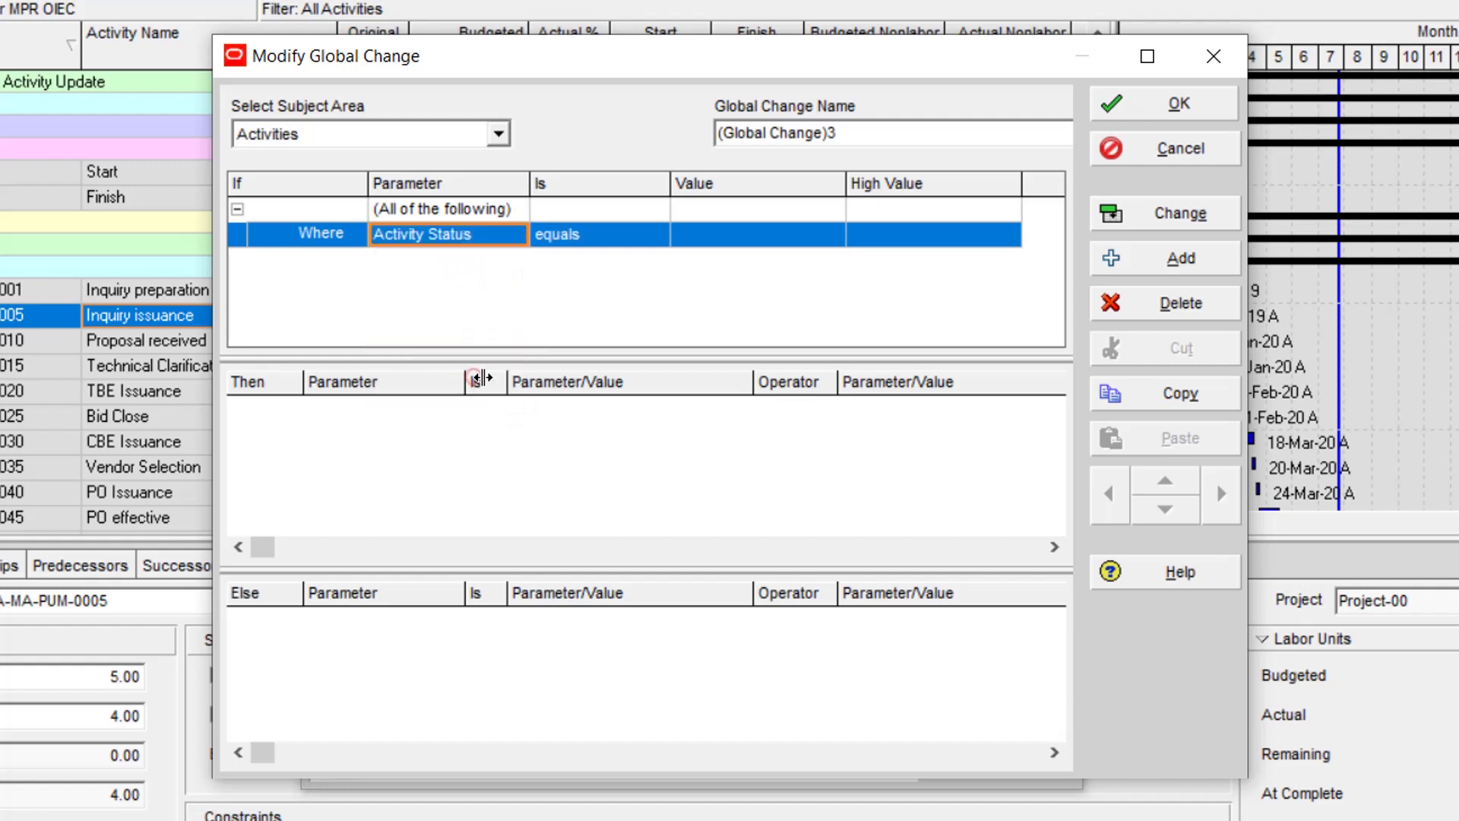
{"action": "left_click", "coordinate": [631, 237]}
{"action": "left_click", "coordinate": [630, 237]}
{"action": "left_click", "coordinate": [631, 284]}
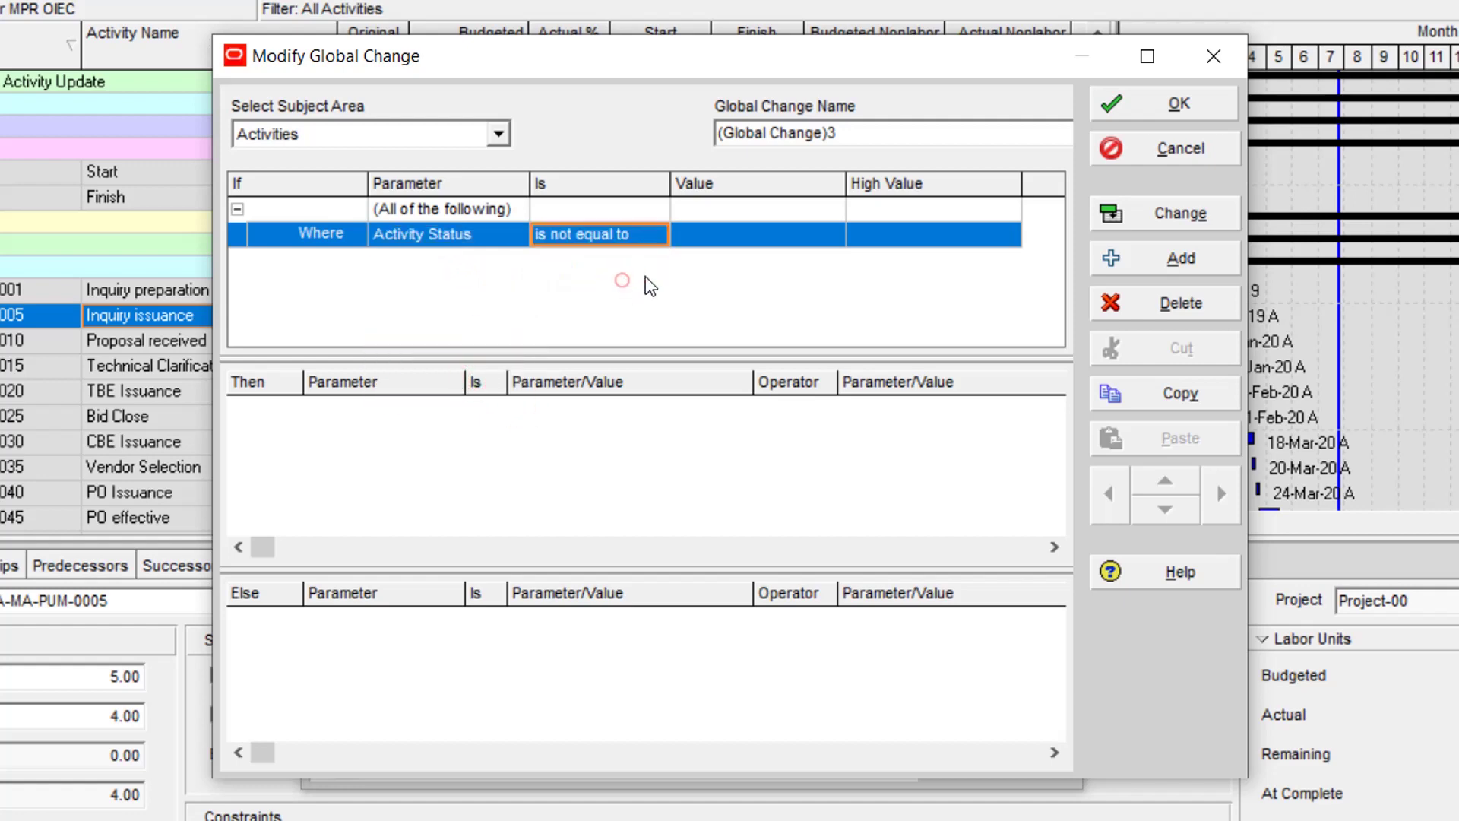
{"action": "left_click", "coordinate": [726, 236]}
{"action": "left_click", "coordinate": [726, 237]}
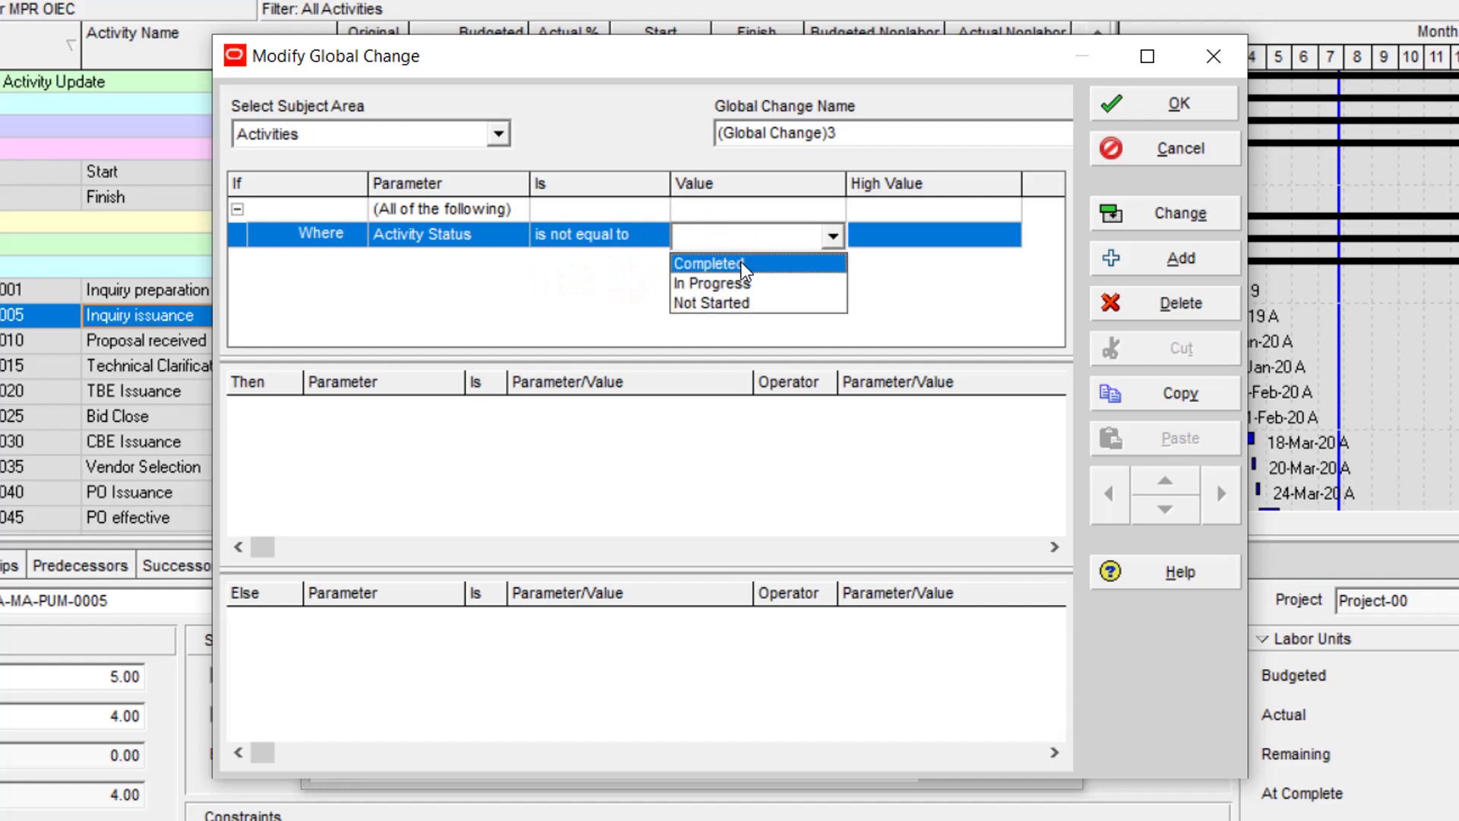
{"action": "left_click", "coordinate": [752, 304]}
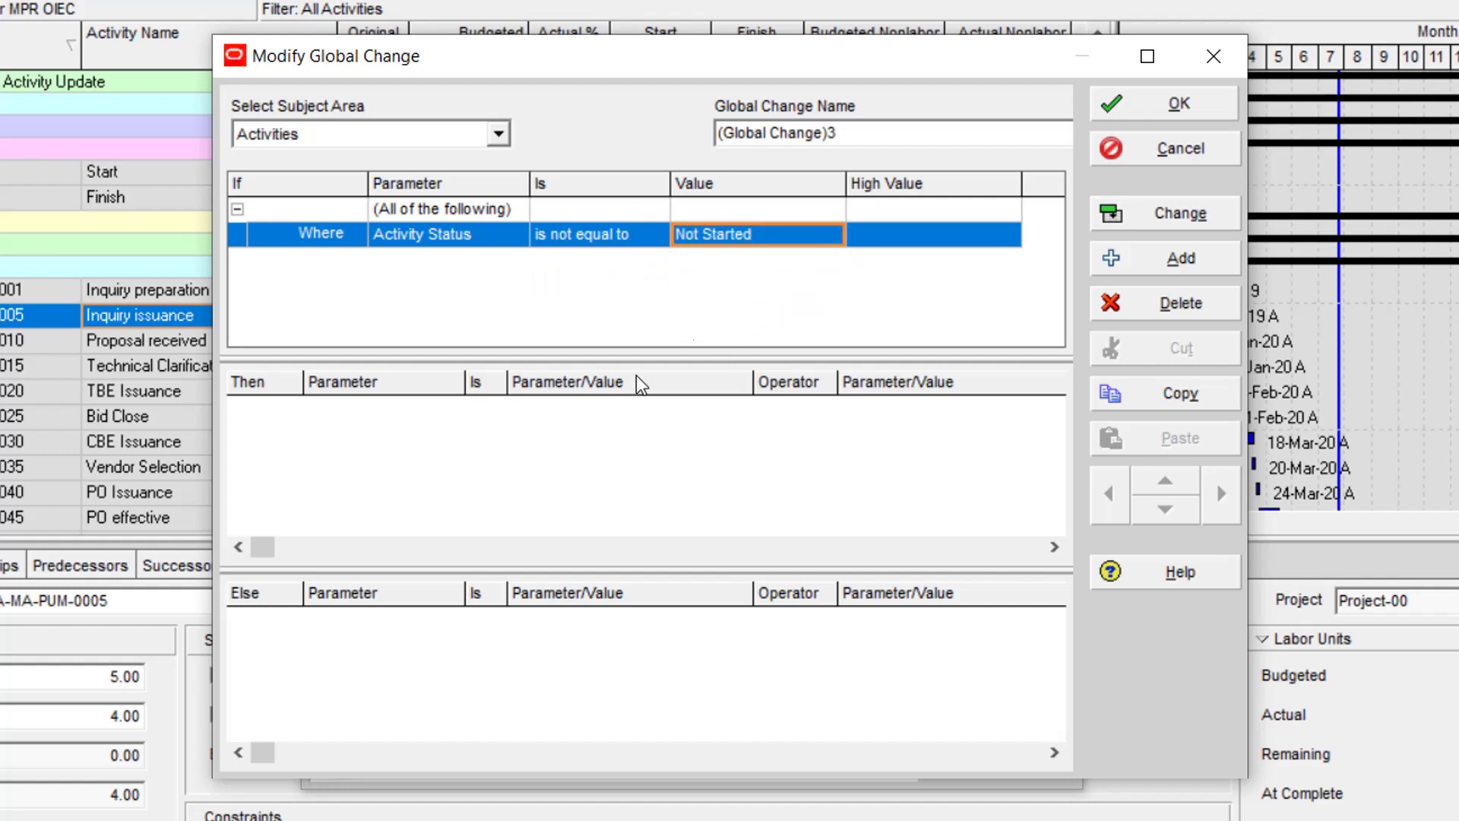
Add a Then row setting Activity Status to Not Started and preview the change report.
{"action": "left_click", "coordinate": [533, 442]}
{"action": "left_click", "coordinate": [1165, 257]}
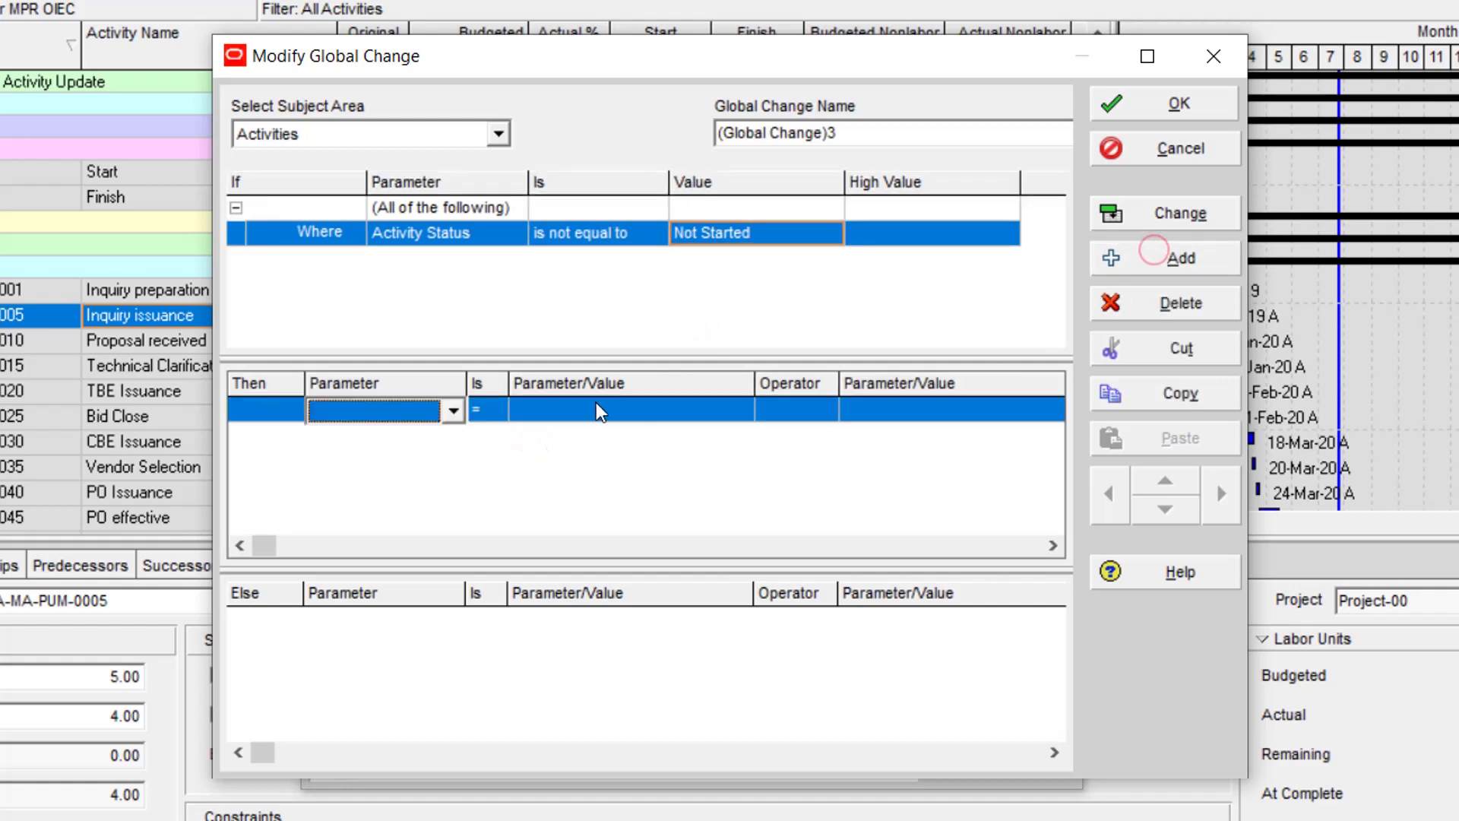
{"action": "left_click", "coordinate": [405, 424]}
{"action": "key", "text": "a"}
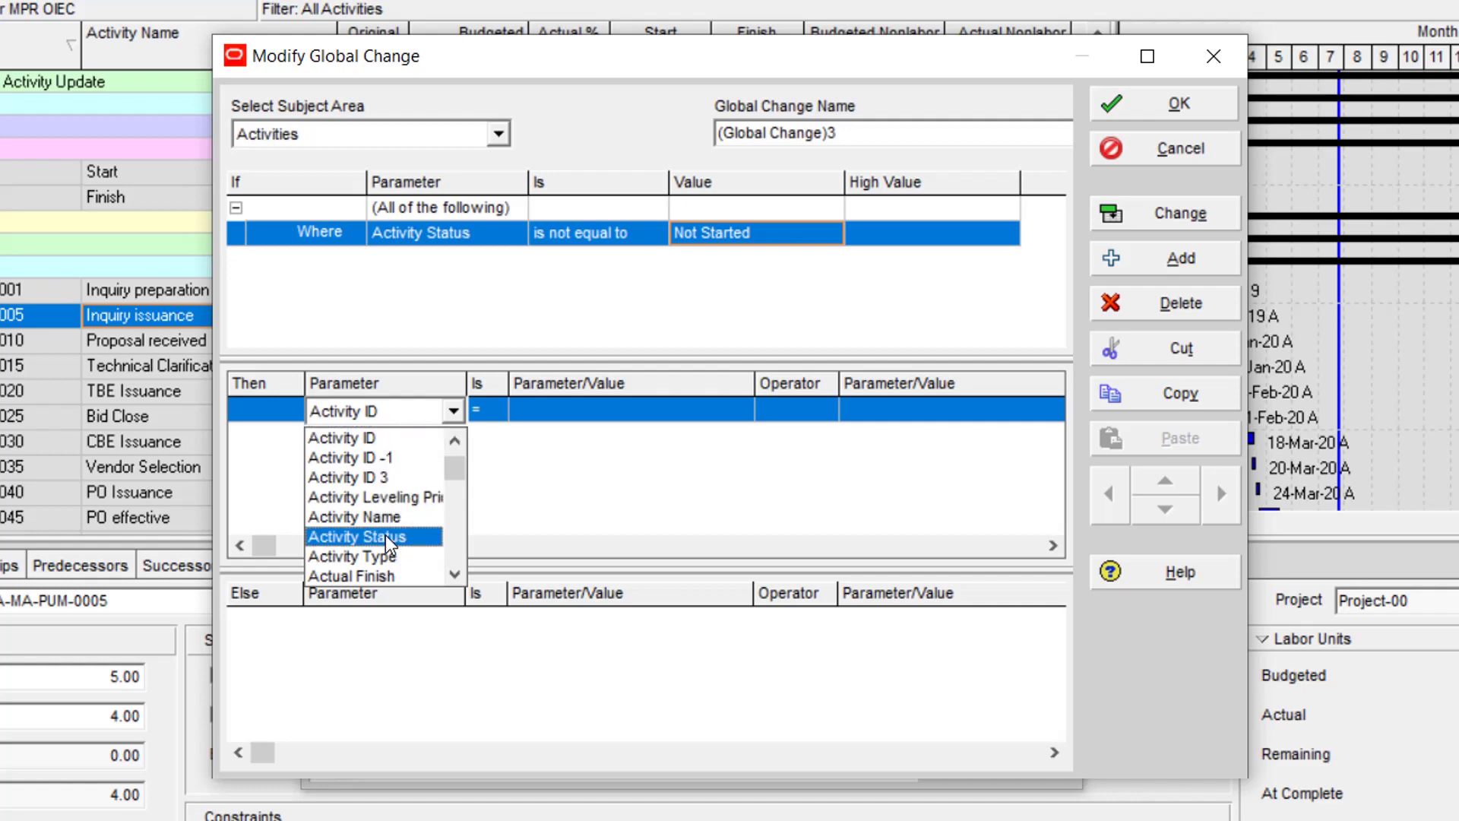
{"action": "left_click", "coordinate": [405, 535]}
{"action": "left_click", "coordinate": [560, 412]}
{"action": "left_click", "coordinate": [572, 476]}
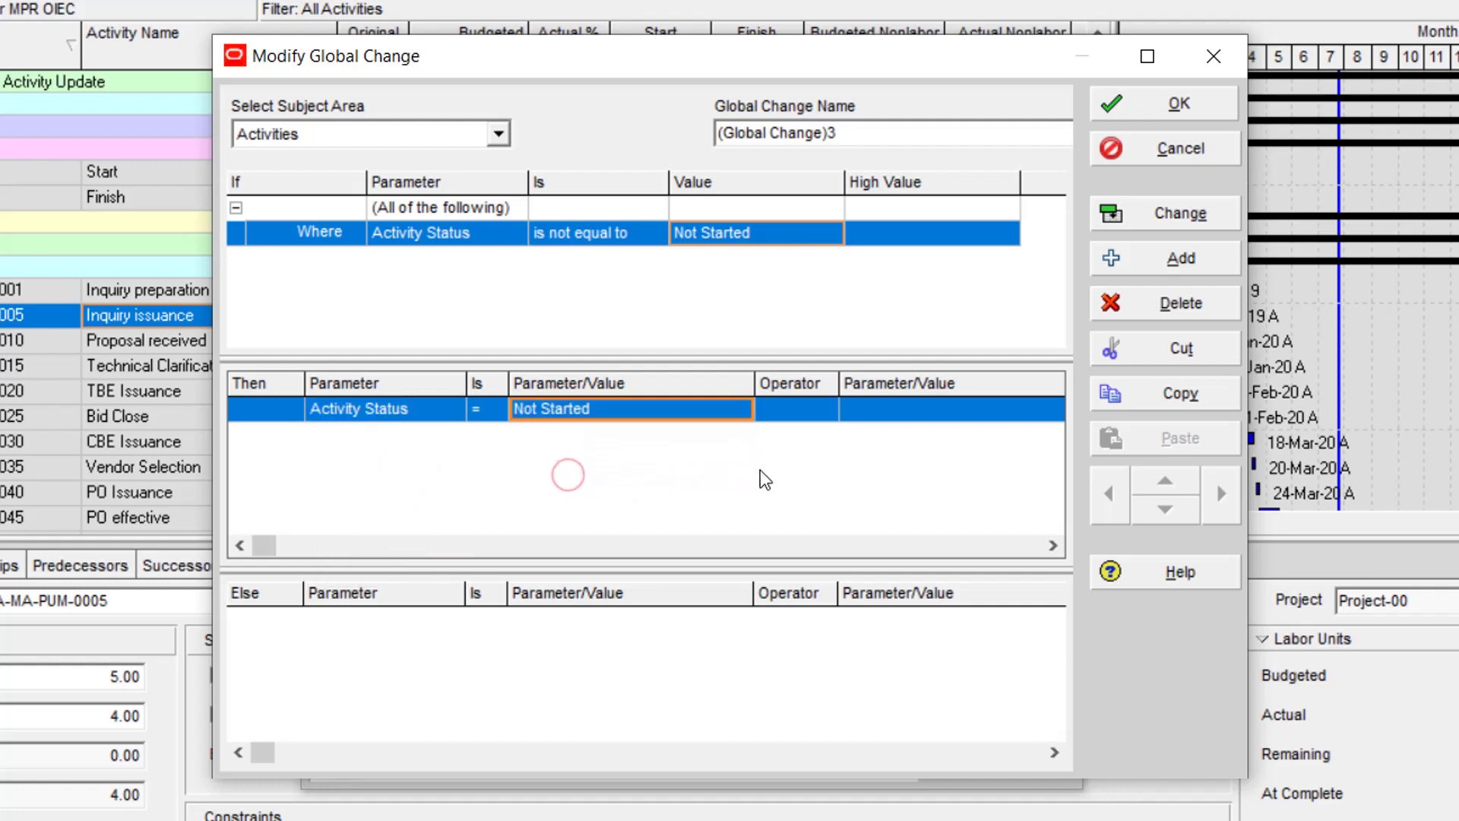
{"action": "left_click", "coordinate": [1174, 214]}
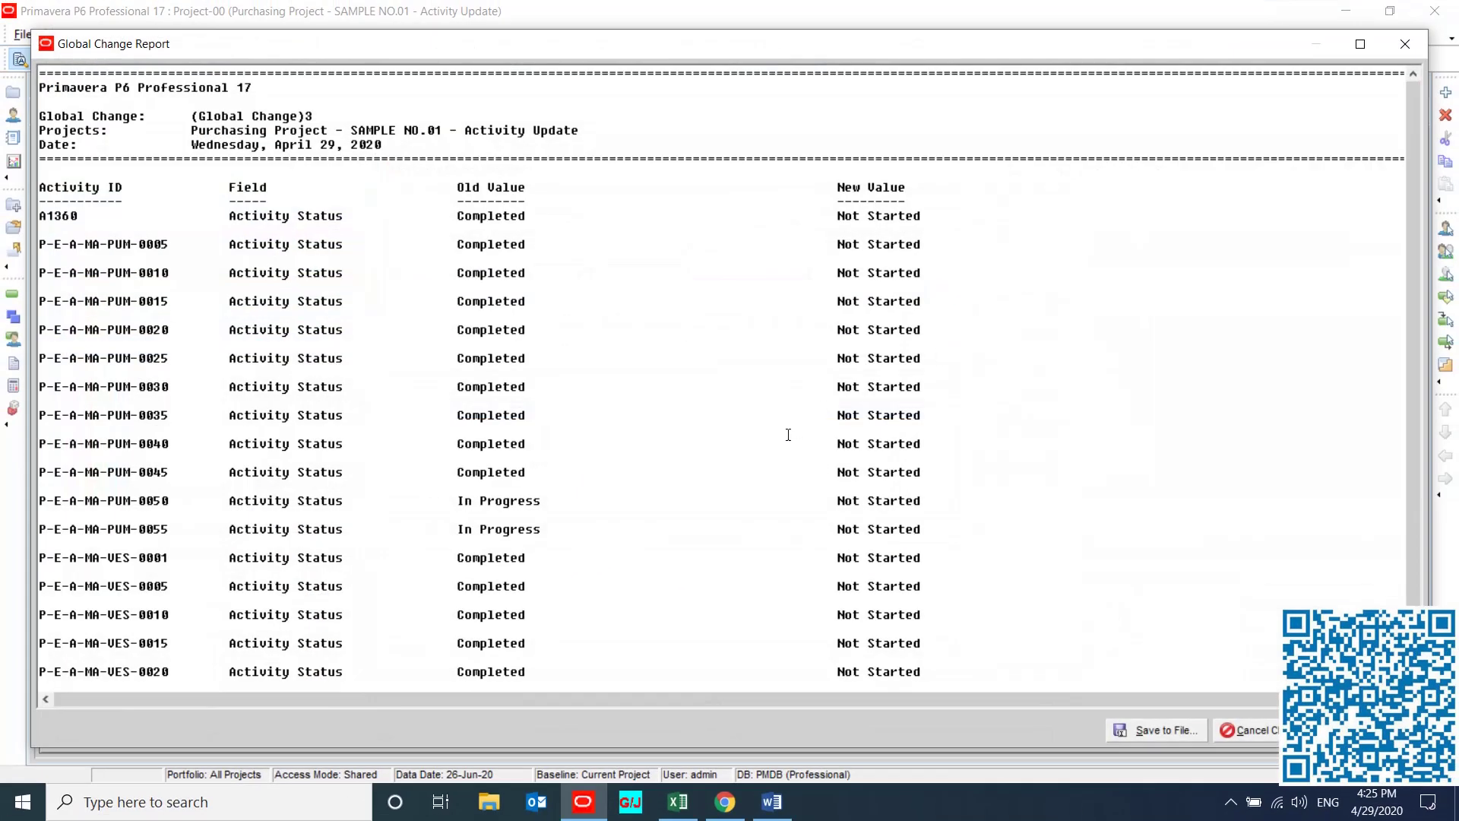
Commit the Not Started status changes from the Global Change Report without saving the log, then close Global Change.
{"action": "scroll", "coordinate": [1011, 542], "scroll_direction": "down", "scroll_amount": 1}
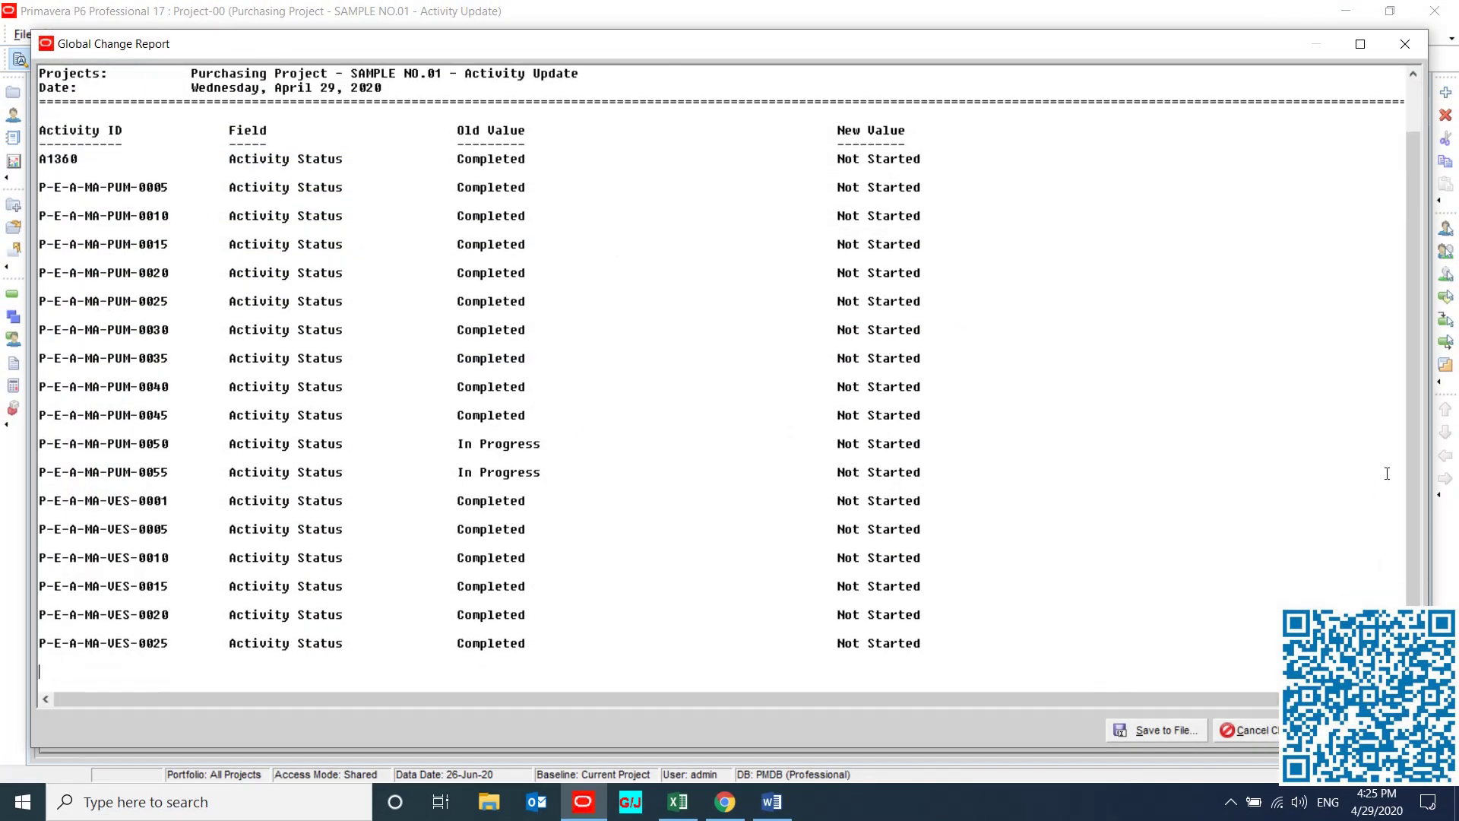
{"action": "left_click_drag", "start_coordinate": [1428, 473], "coordinate": [1136, 473]}
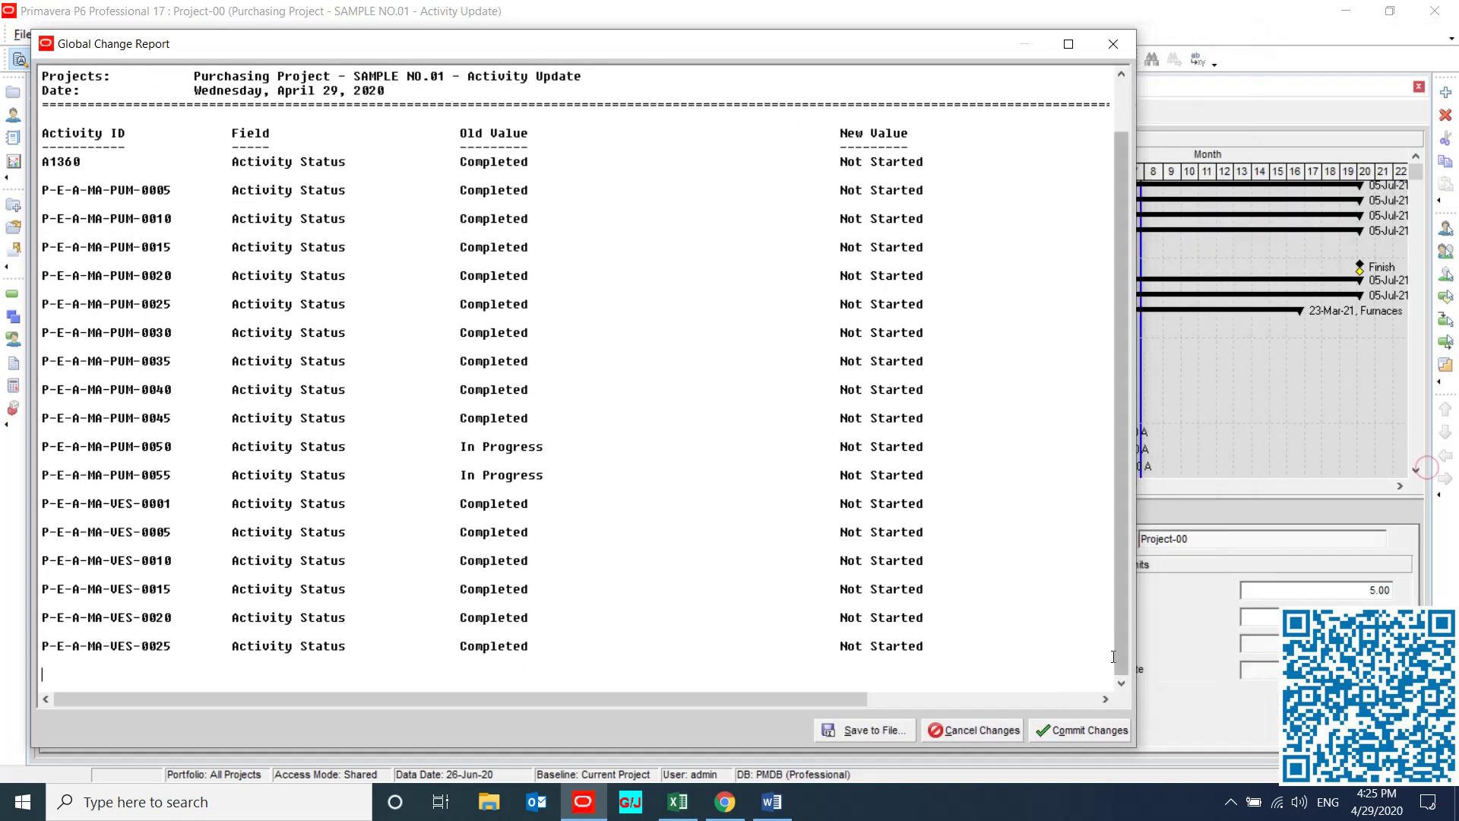
{"action": "left_click", "coordinate": [1097, 731]}
{"action": "left_click", "coordinate": [783, 429]}
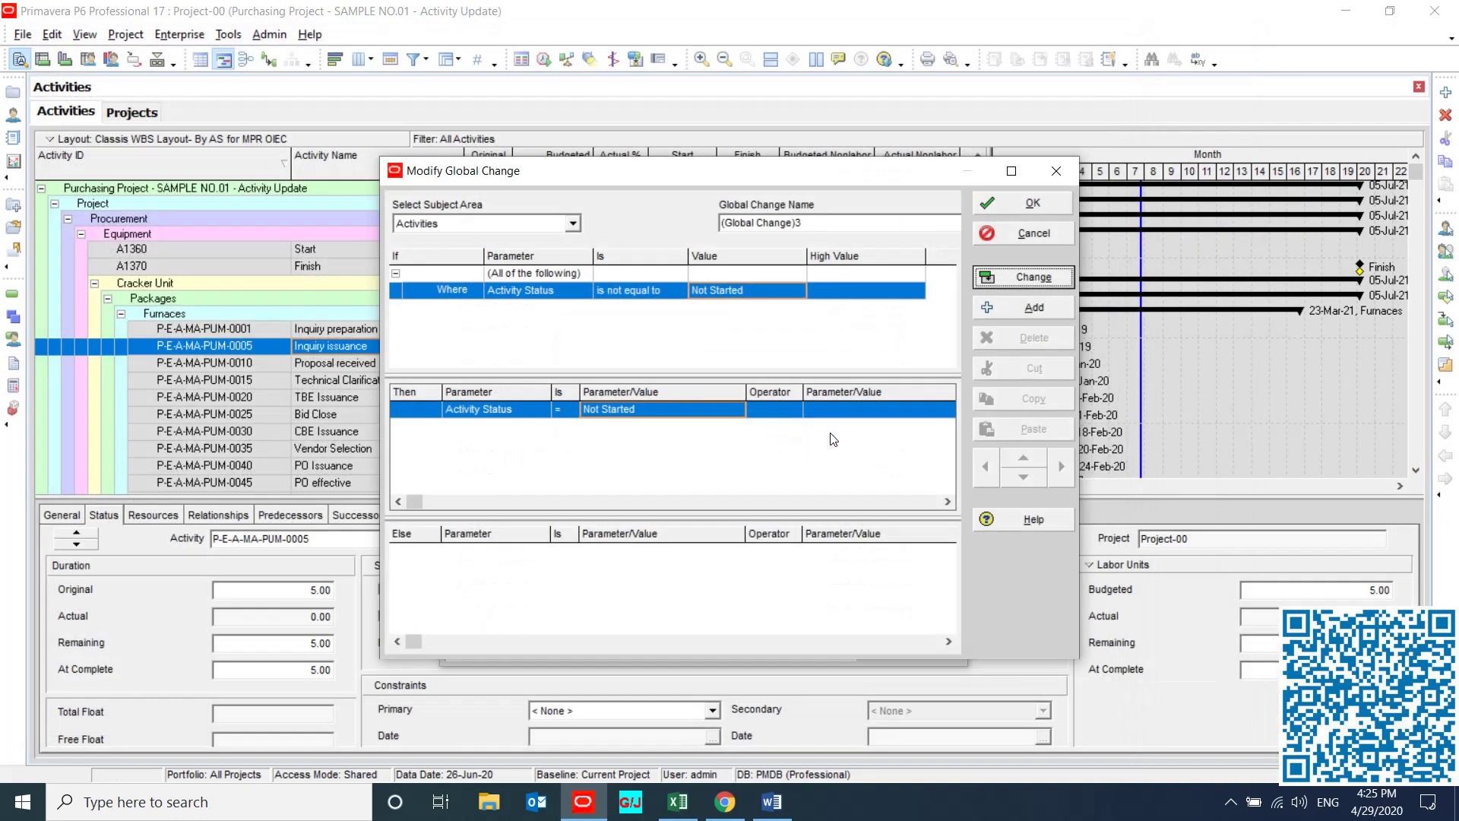
{"action": "left_click", "coordinate": [1032, 206]}
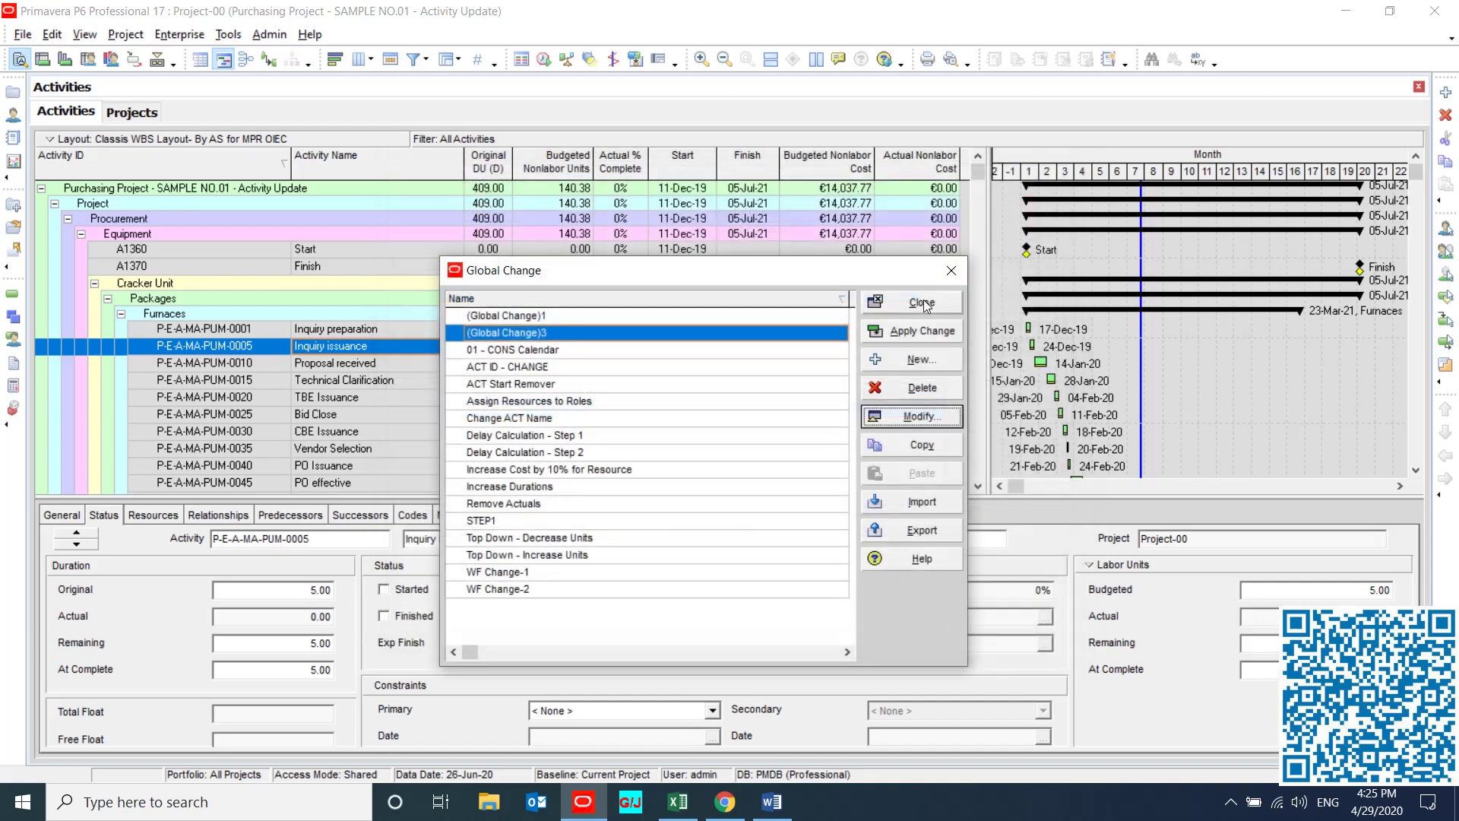
{"action": "left_click", "coordinate": [923, 303]}
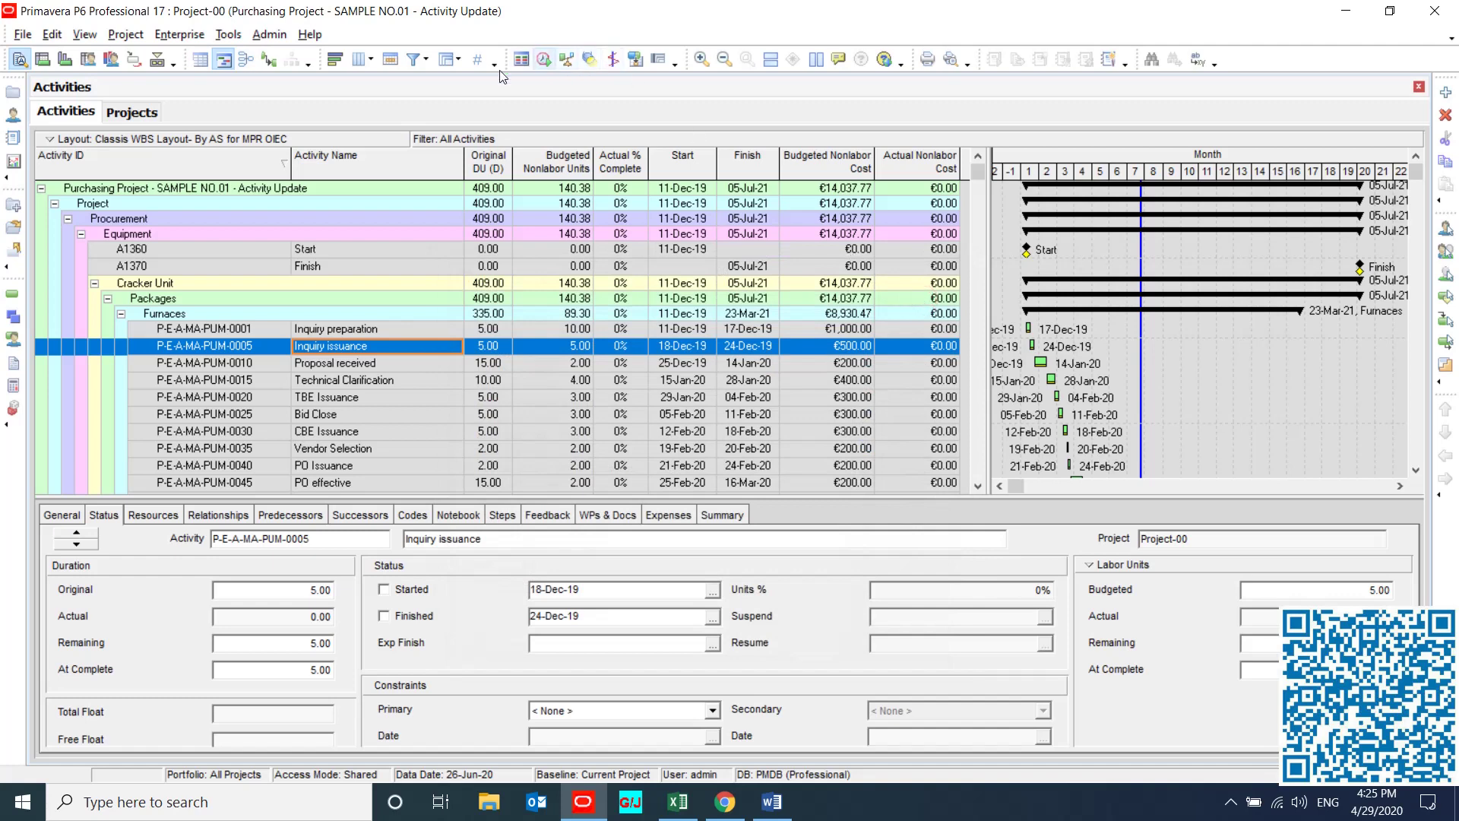
Show Project-00's Dates in the Projects window and copy its Planned Start 11-Dec-19.
{"action": "left_click", "coordinate": [11, 94]}
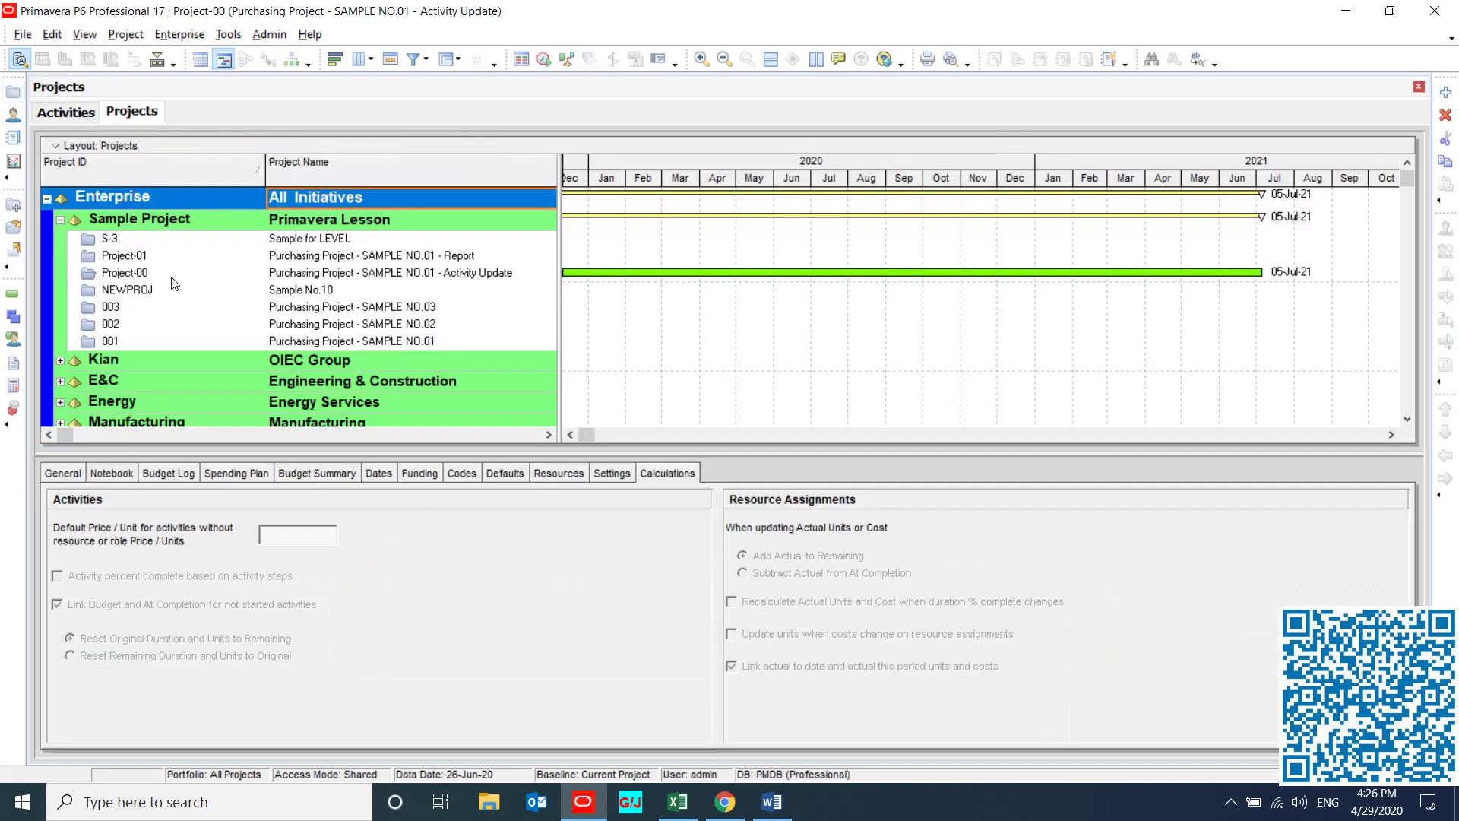
{"action": "left_click", "coordinate": [170, 270]}
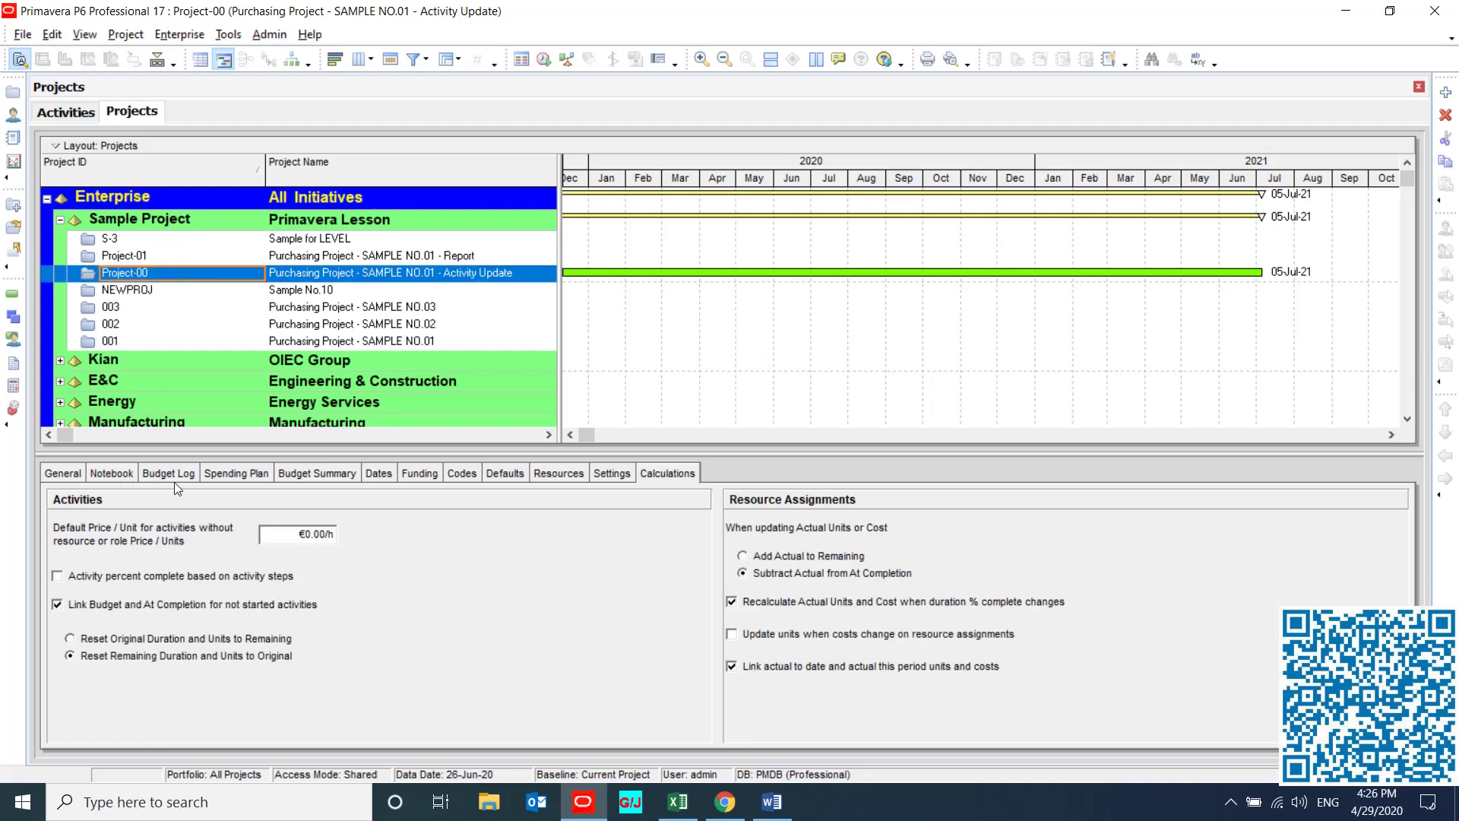
{"action": "left_click", "coordinate": [380, 471]}
{"action": "left_click_drag", "start_coordinate": [133, 541], "coordinate": [69, 541]}
{"action": "key", "text": "ctrl+c"}
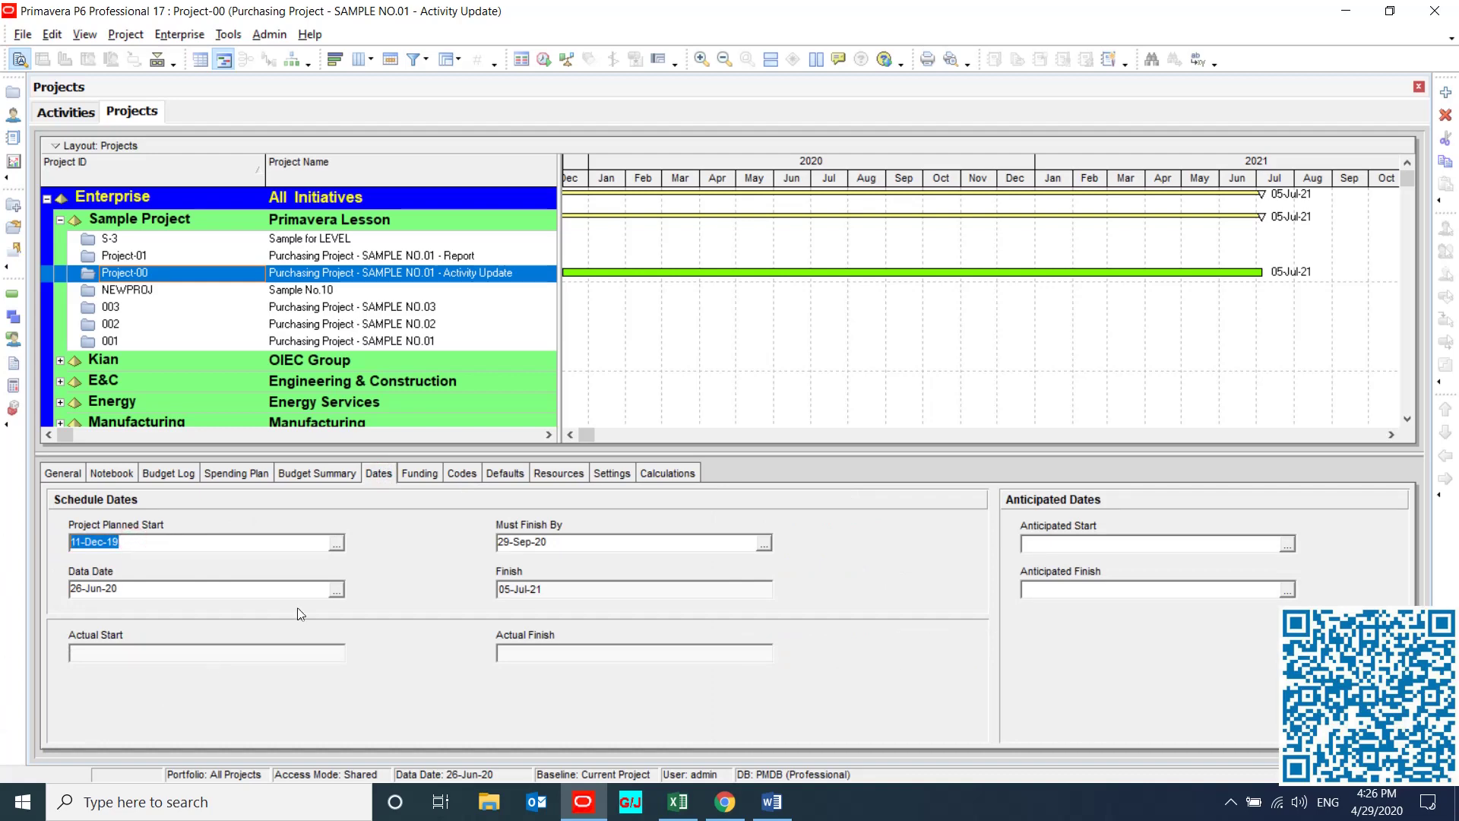
Try scheduling with the copied planned start as the data date, then dismiss the error.
{"action": "left_click", "coordinate": [544, 58]}
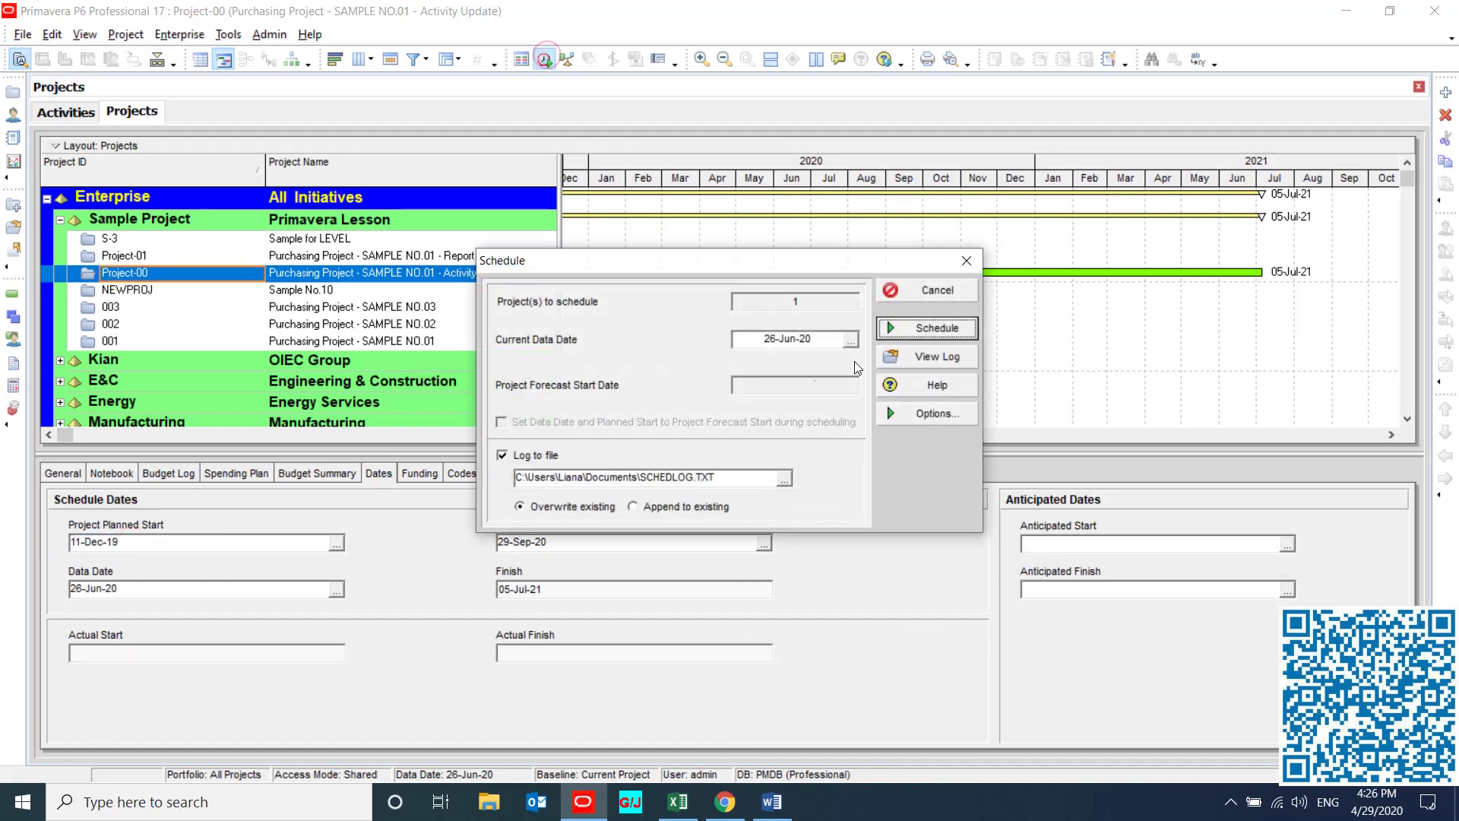
{"action": "left_click", "coordinate": [819, 341]}
{"action": "key", "text": "ctrl+v"}
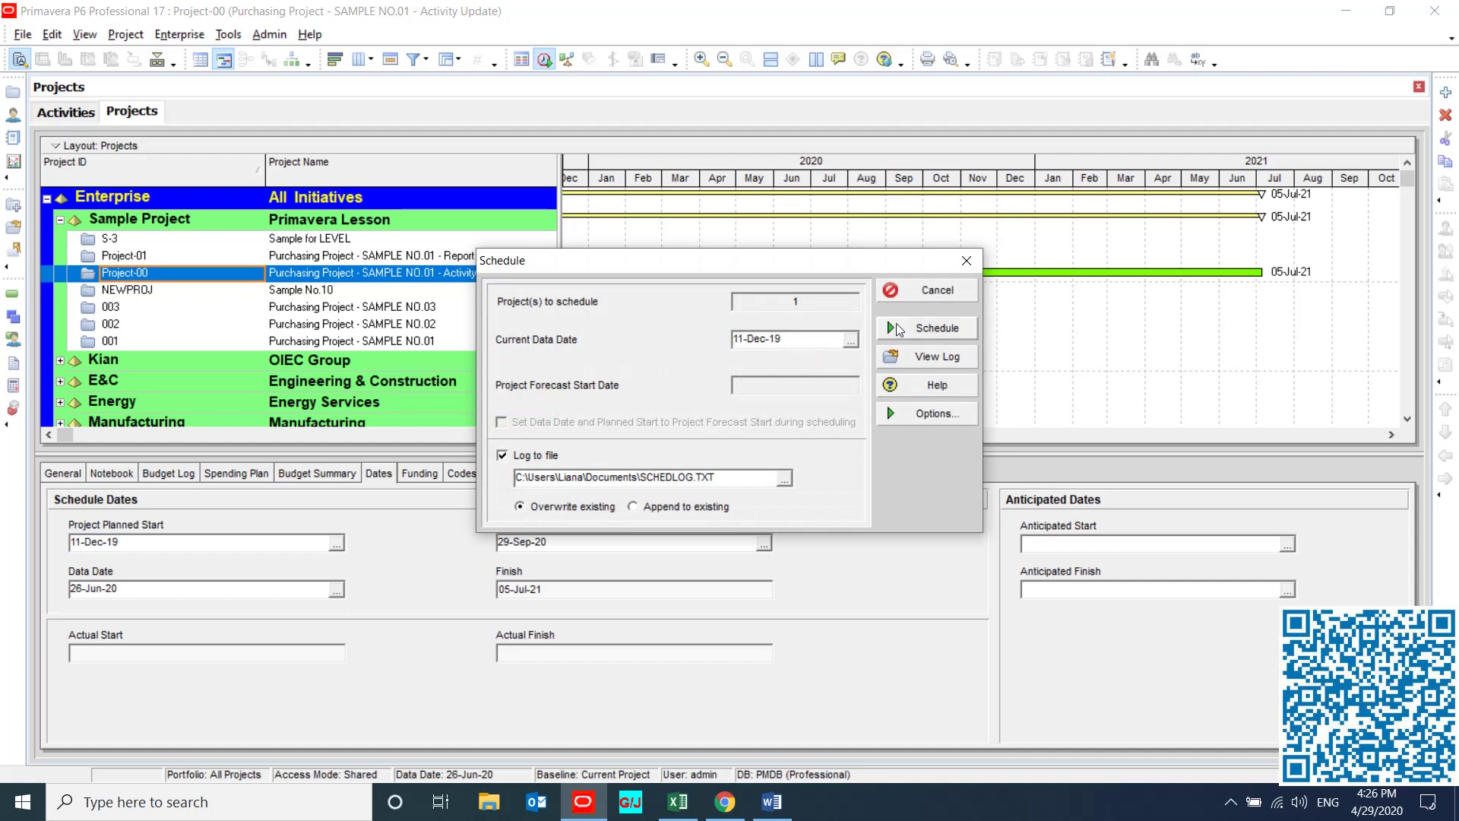
{"action": "left_click", "coordinate": [896, 329]}
{"action": "left_click", "coordinate": [753, 437]}
{"action": "key", "text": "Return"}
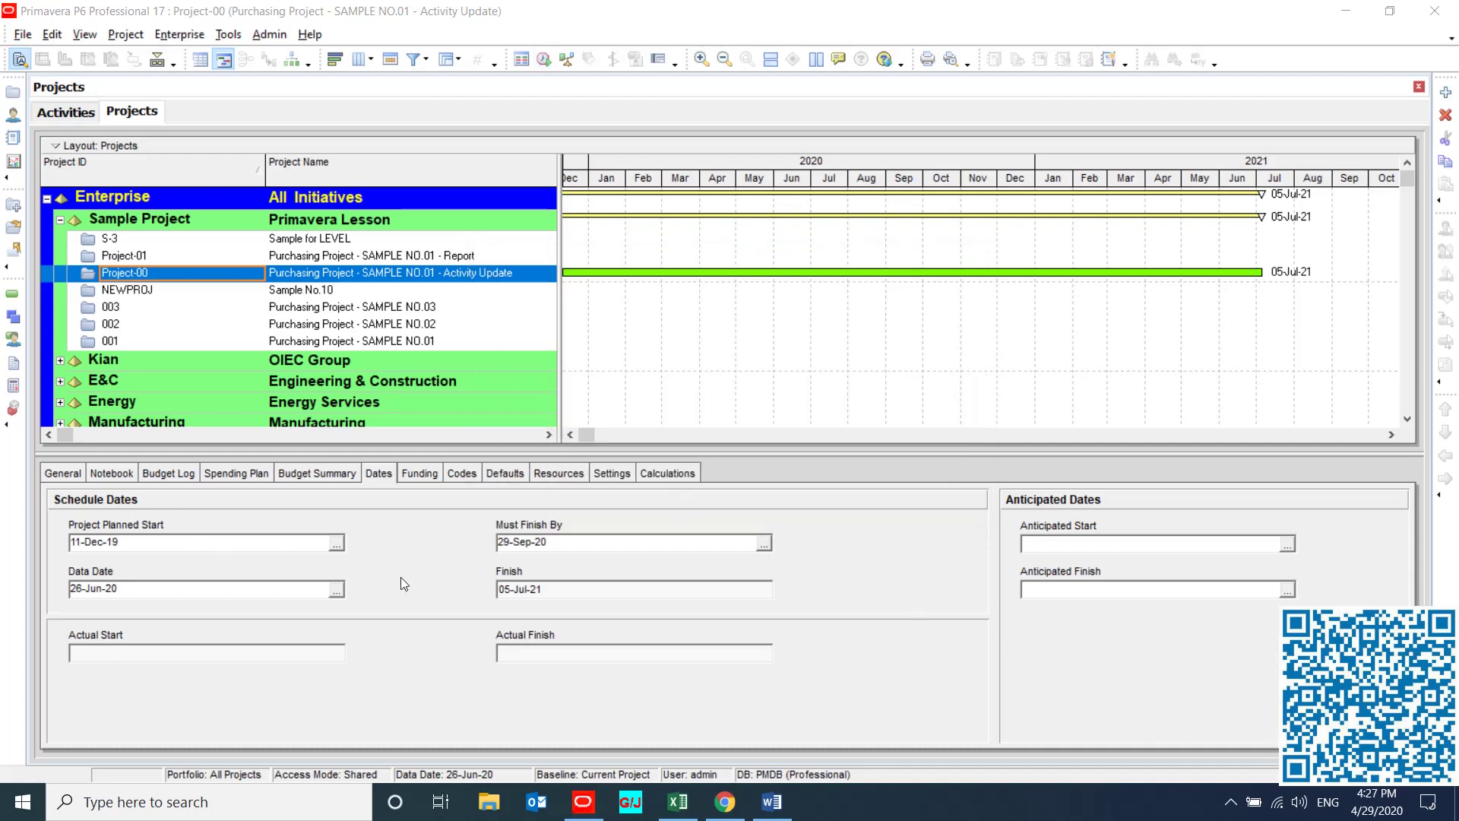
Retry scheduling from data date 11-Dec-19 and dismiss the data date error again.
{"action": "left_click", "coordinate": [543, 60]}
{"action": "left_click", "coordinate": [822, 338]}
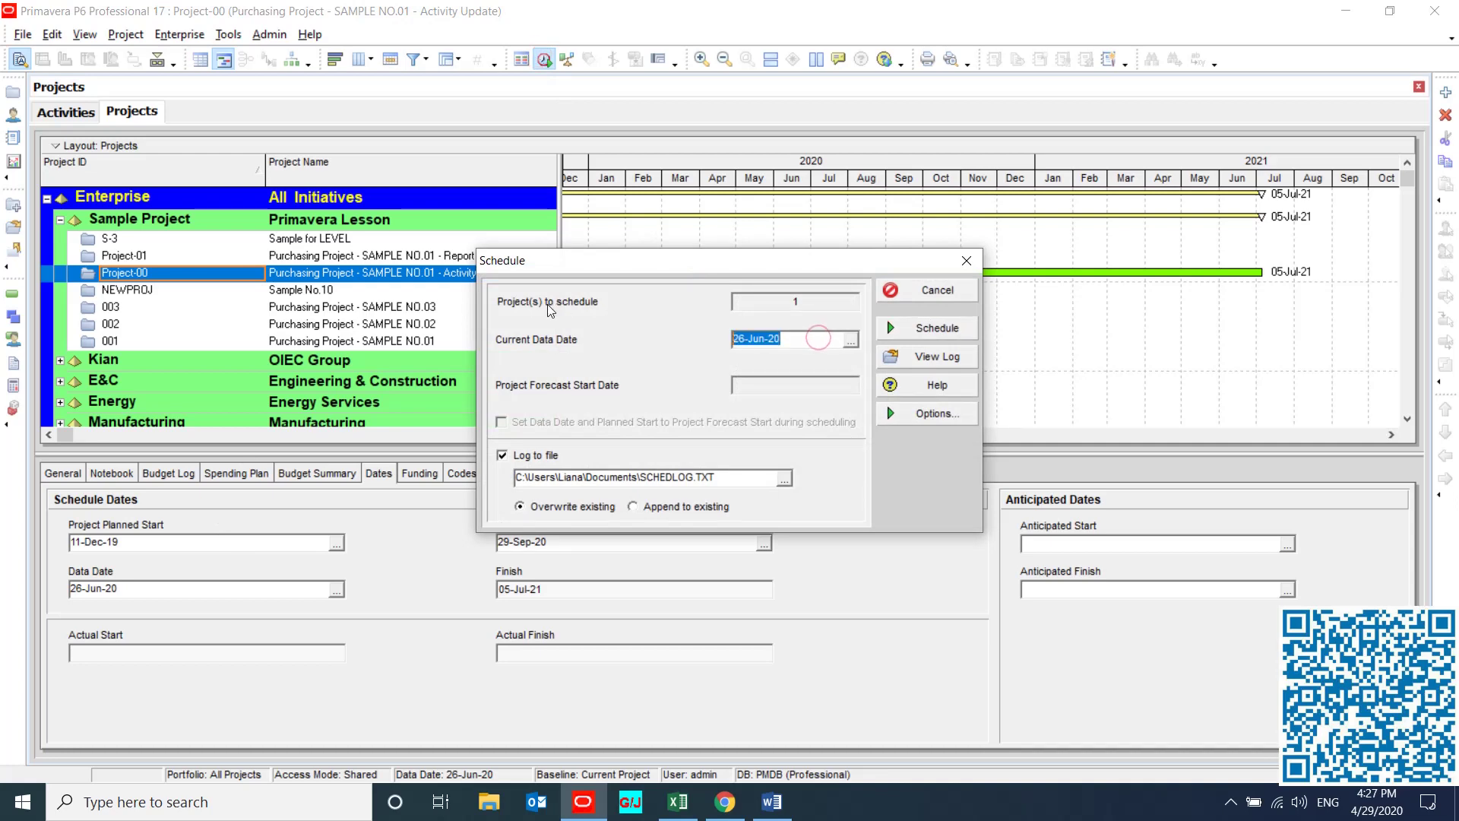
{"action": "key", "text": "ctrl+v"}
{"action": "left_click", "coordinate": [914, 325]}
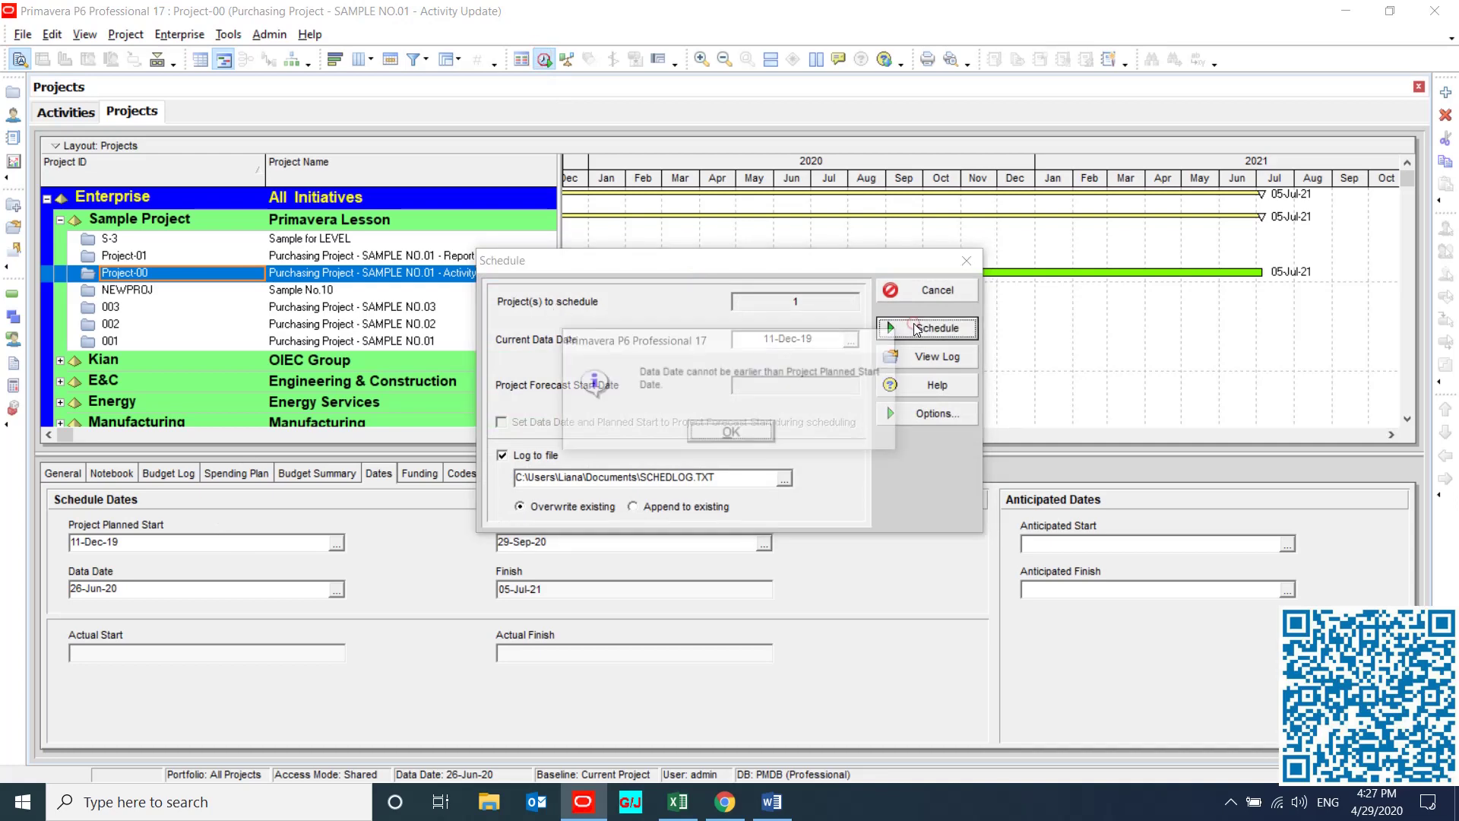
{"action": "left_click", "coordinate": [741, 435]}
Cancel scheduling and set the date display preference to 24-hour times with minutes.
{"action": "left_click", "coordinate": [937, 290]}
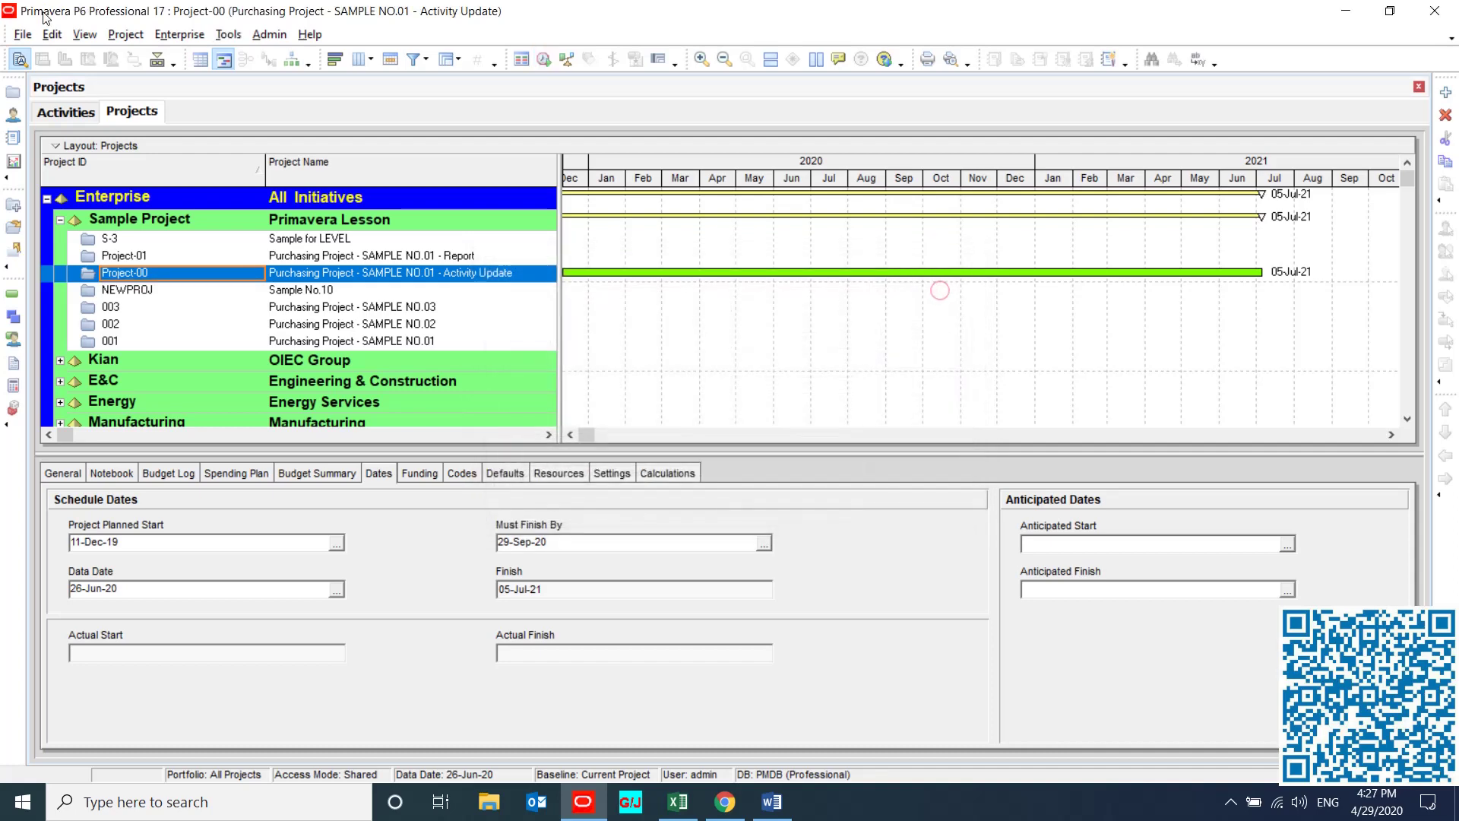
{"action": "left_click", "coordinate": [52, 34]}
{"action": "left_click", "coordinate": [91, 176]}
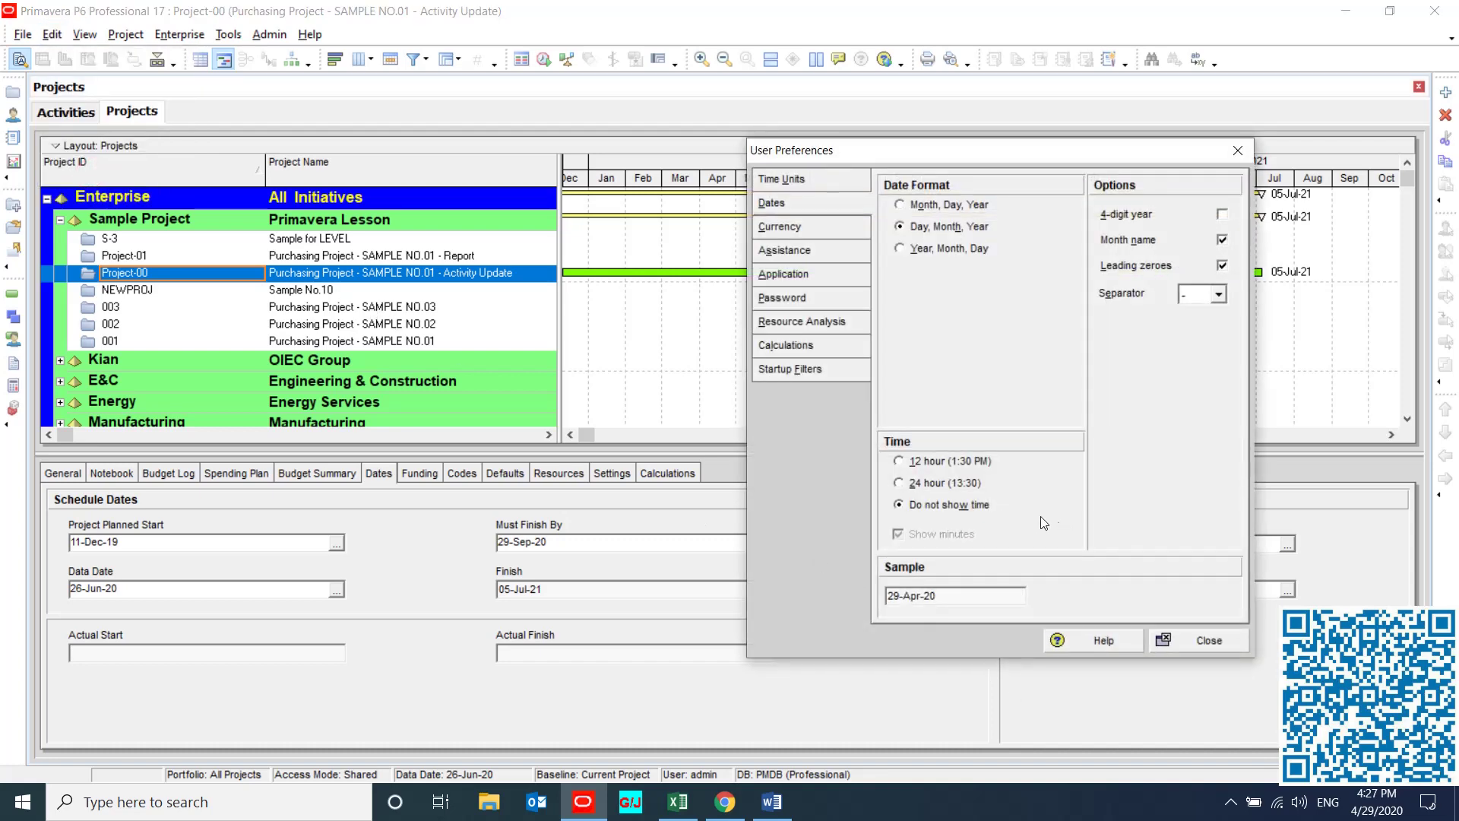
{"action": "left_click", "coordinate": [932, 483]}
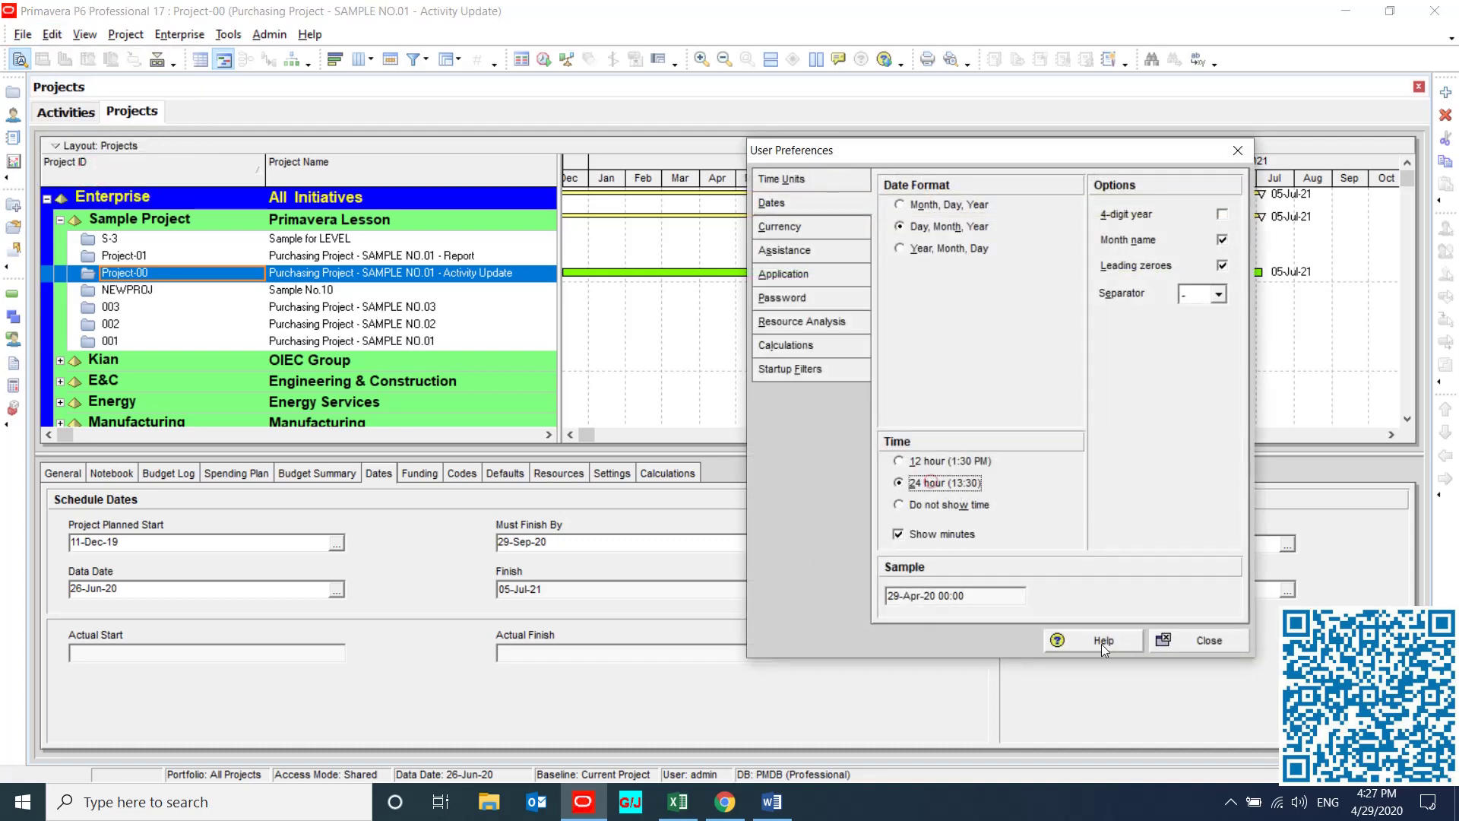
{"action": "left_click", "coordinate": [1211, 641]}
Reschedule Project-00 from data date 11-Dec-19 08:00, moving its finish to 15-Apr-21.
{"action": "left_click_drag", "start_coordinate": [177, 542], "coordinate": [81, 546]}
{"action": "key", "text": "ctrl+c"}
{"action": "left_click", "coordinate": [542, 60]}
{"action": "left_click_drag", "start_coordinate": [827, 340], "coordinate": [731, 342]}
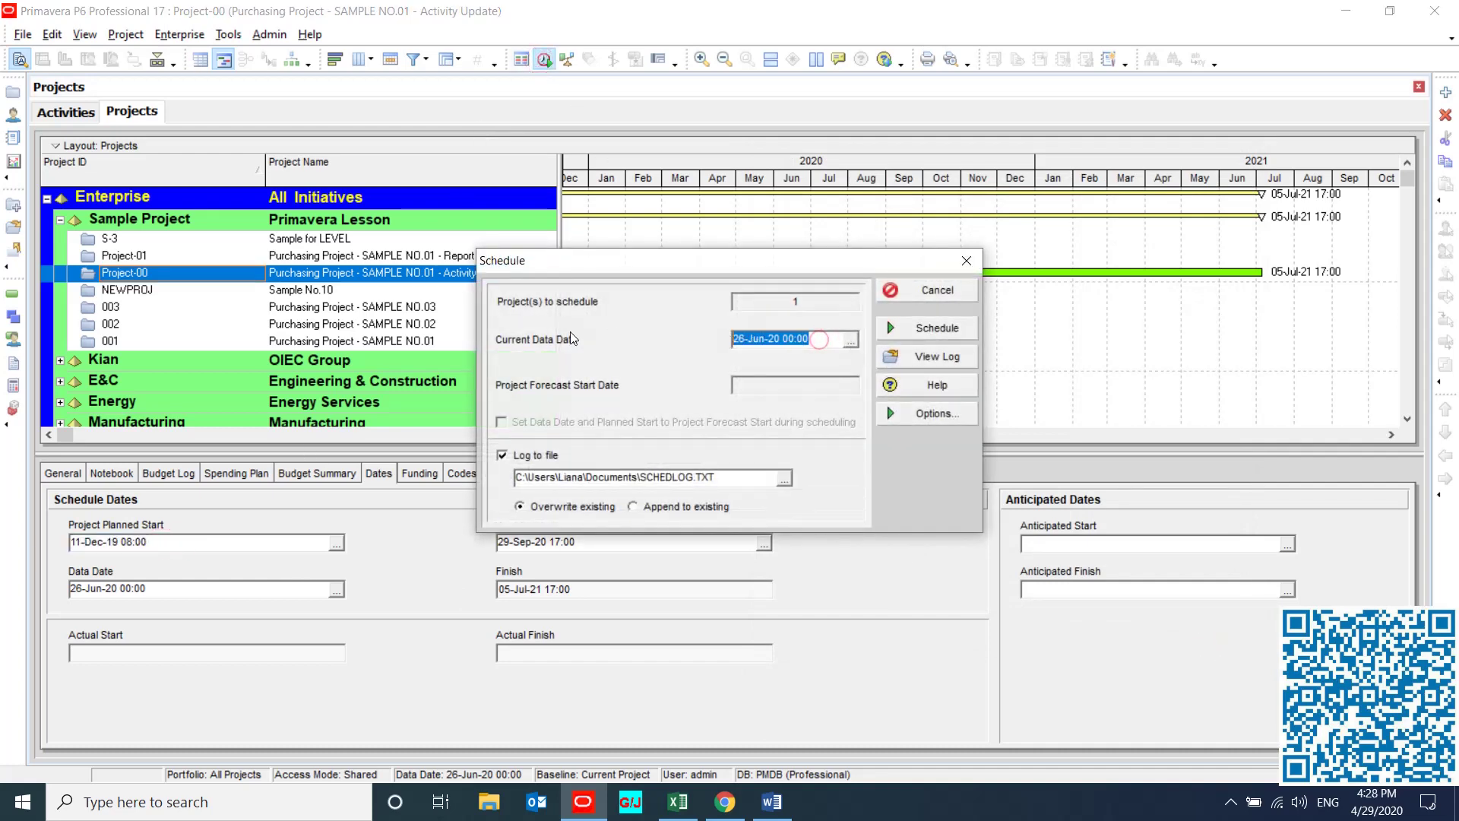
{"action": "key", "text": "ctrl+v"}
{"action": "left_click", "coordinate": [963, 338]}
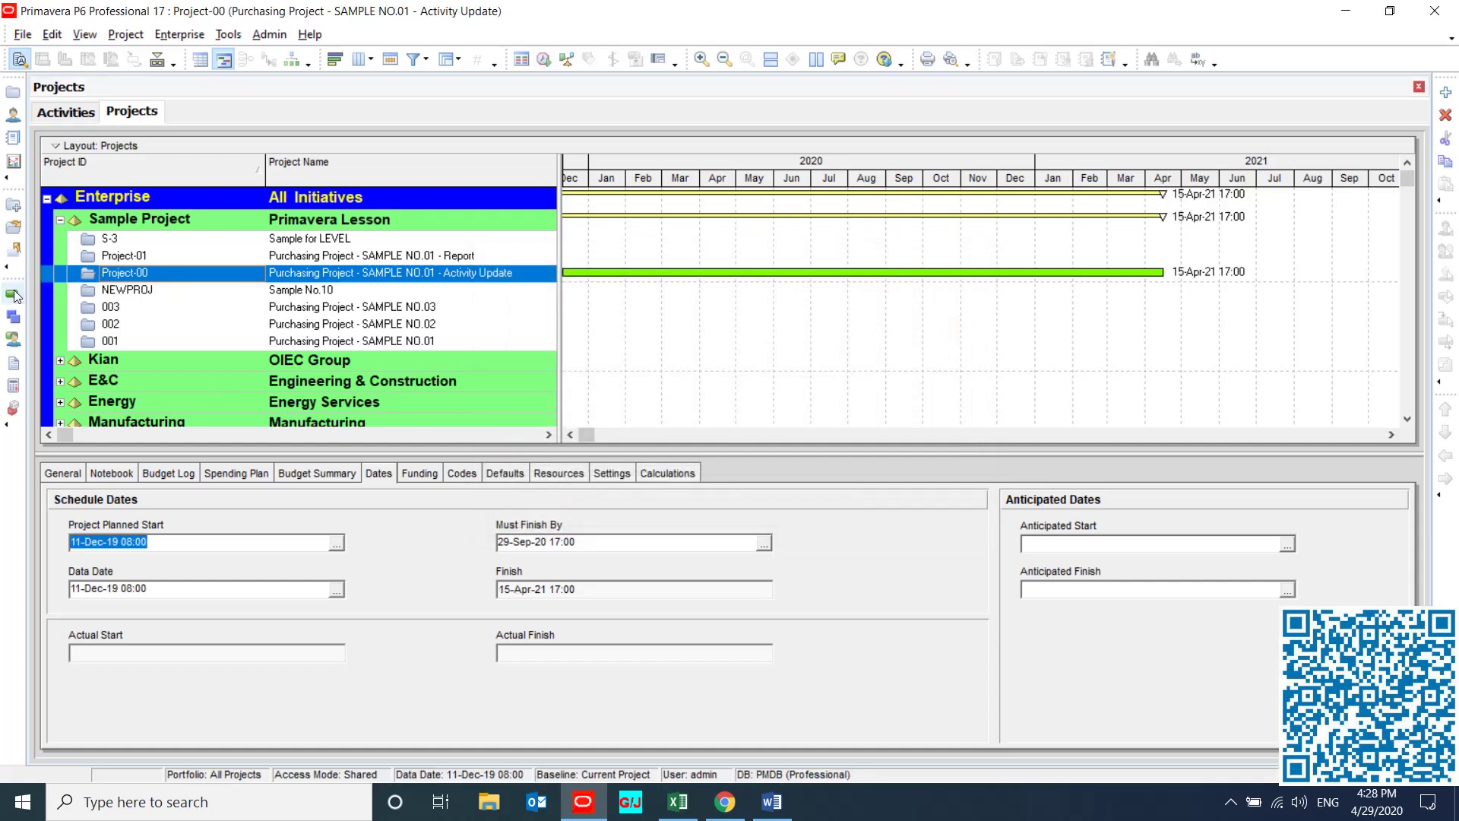
{"action": "left_click", "coordinate": [13, 294]}
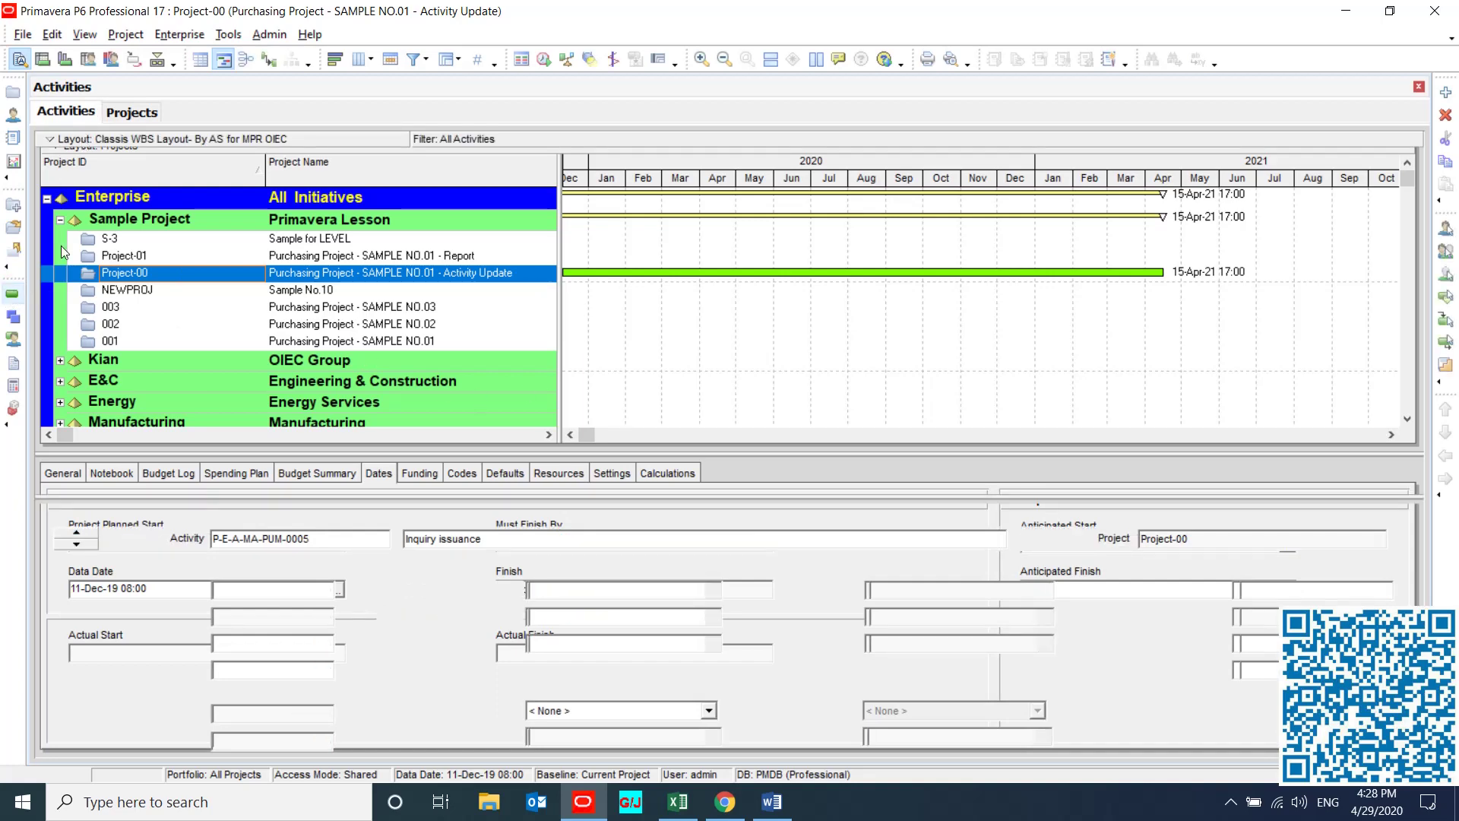
Turn off Progress Spotlight in the Activities view and review activities at 0% complete and €0.00 actual cost.
{"action": "left_click", "coordinate": [17, 297]}
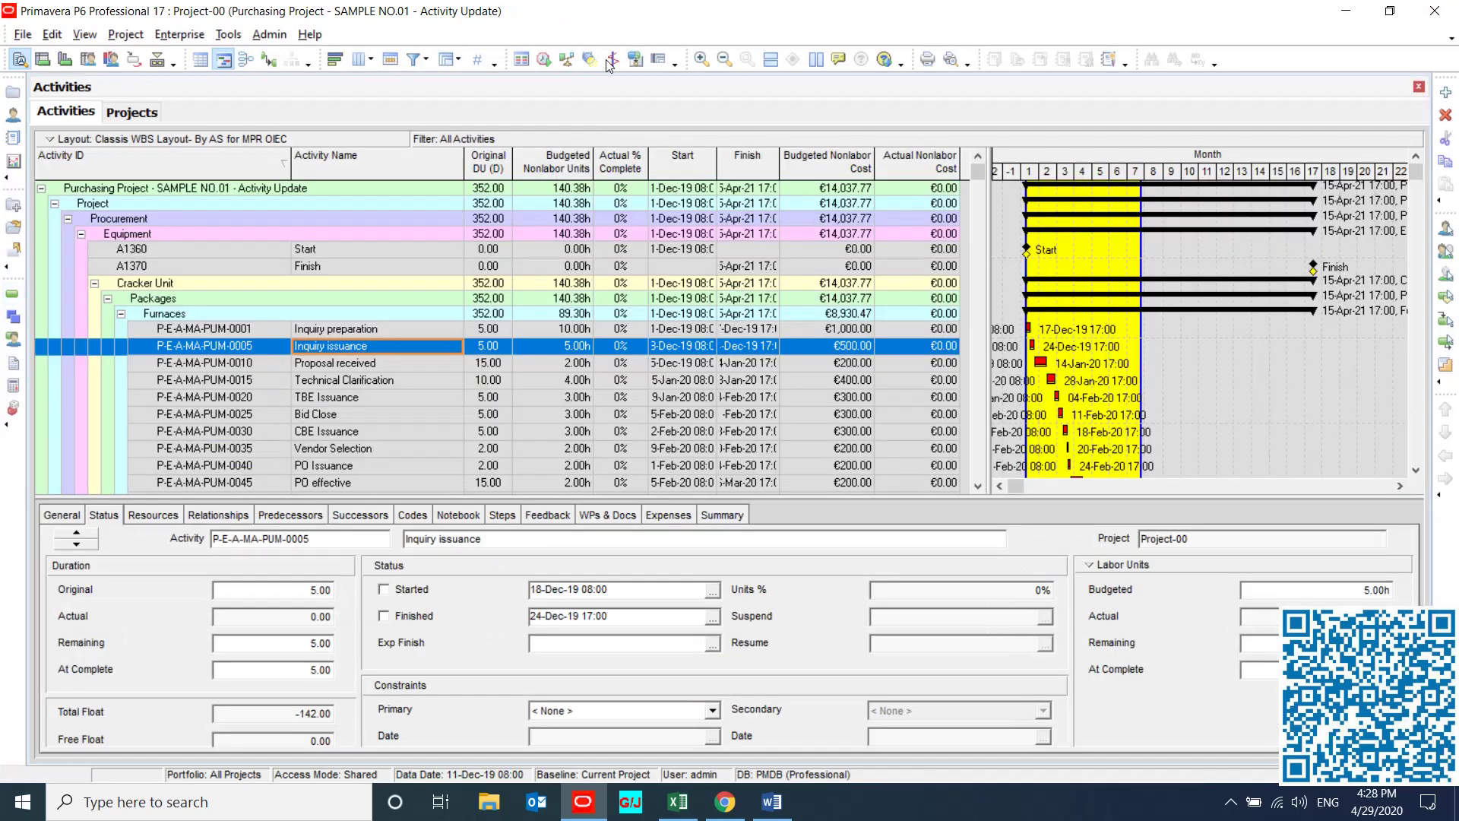
{"action": "left_click", "coordinate": [591, 60]}
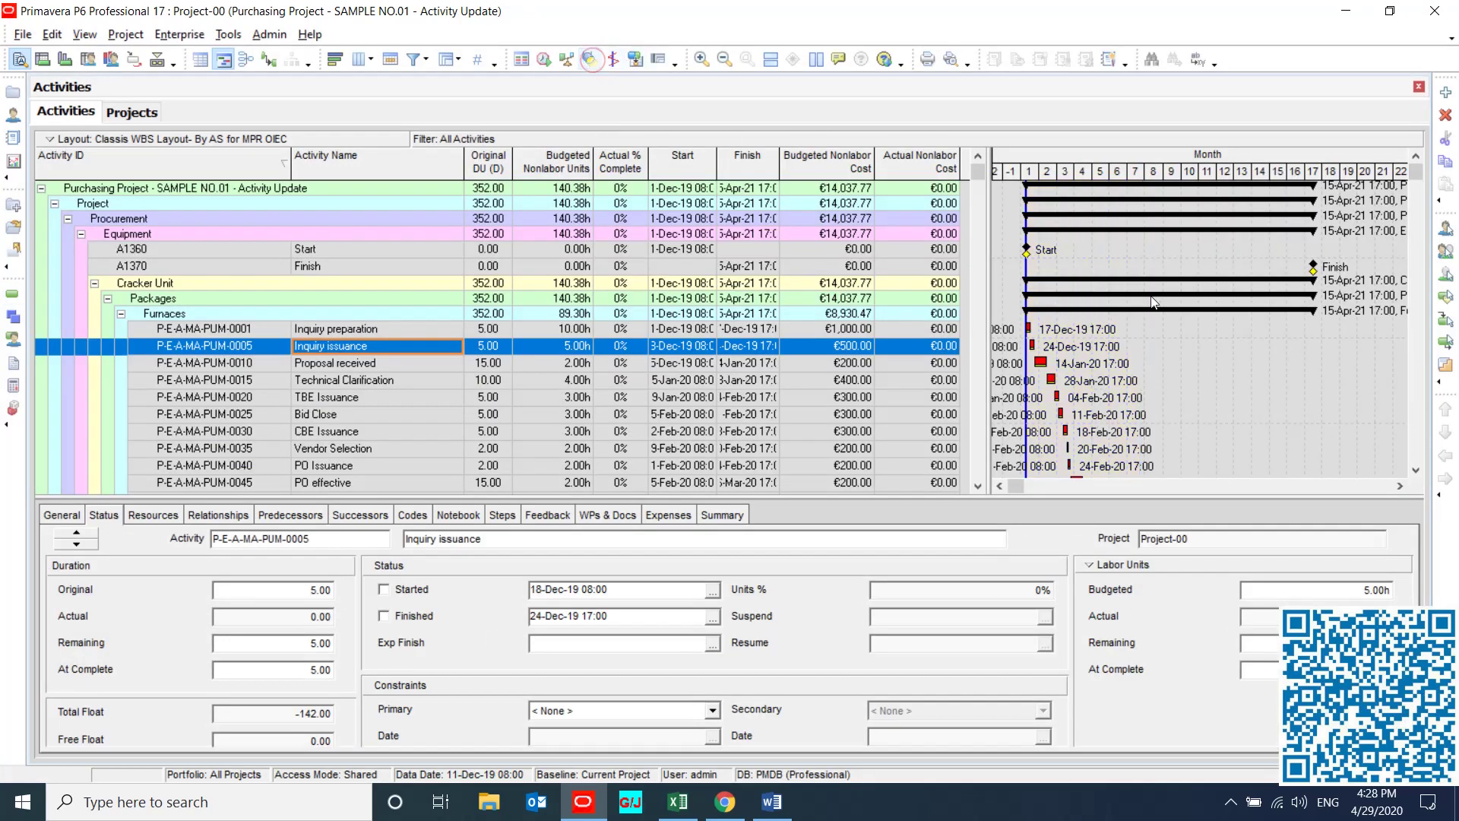
{"action": "scroll", "coordinate": [1160, 300], "scroll_direction": "down", "scroll_amount": 2}
{"action": "scroll", "coordinate": [1158, 295], "scroll_direction": "down", "scroll_amount": 5}
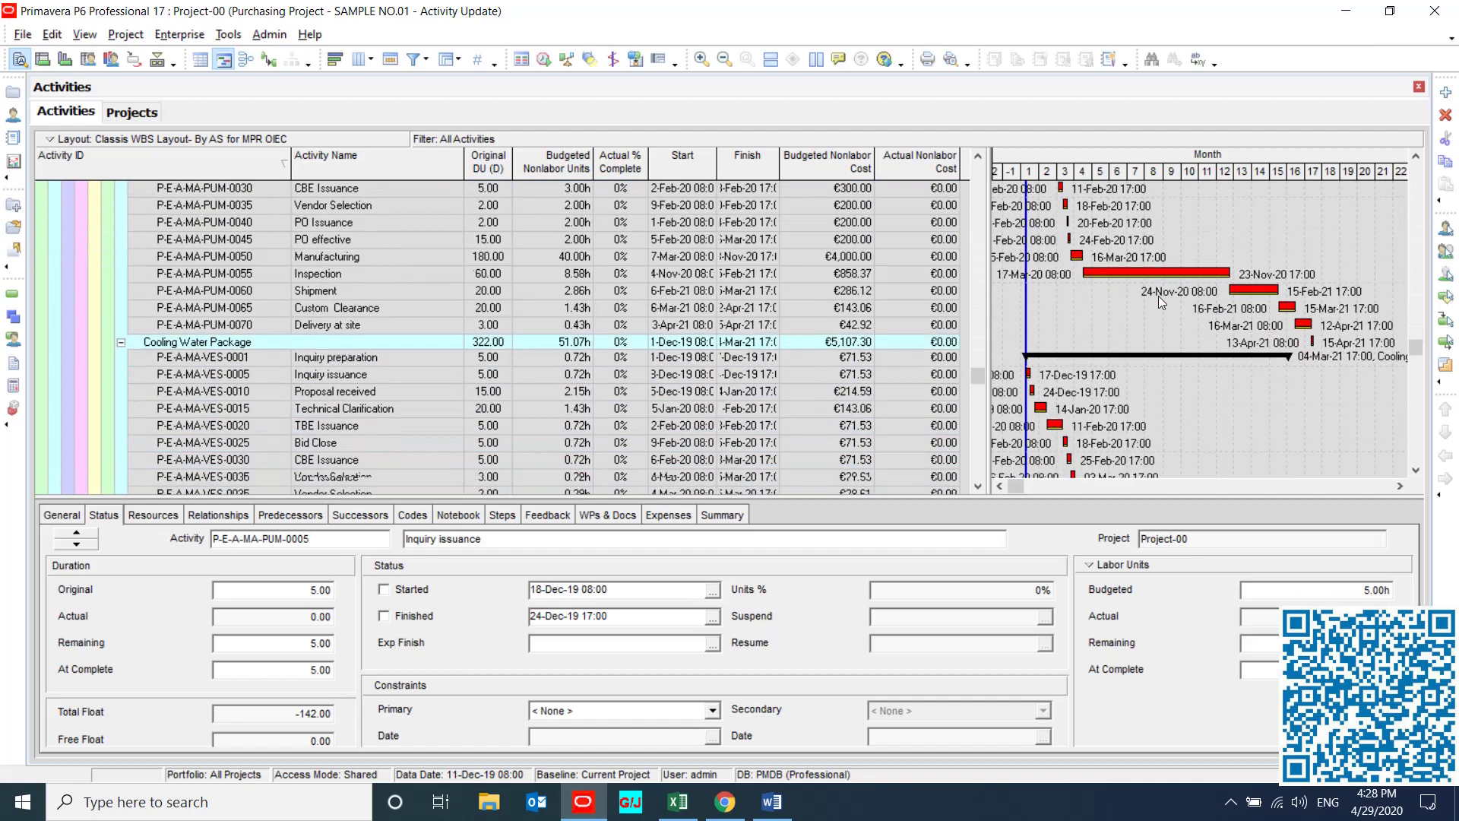
{"action": "scroll", "coordinate": [1158, 295], "scroll_direction": "up", "scroll_amount": 7}
{"action": "scroll", "coordinate": [1160, 301], "scroll_direction": "down", "scroll_amount": 7}
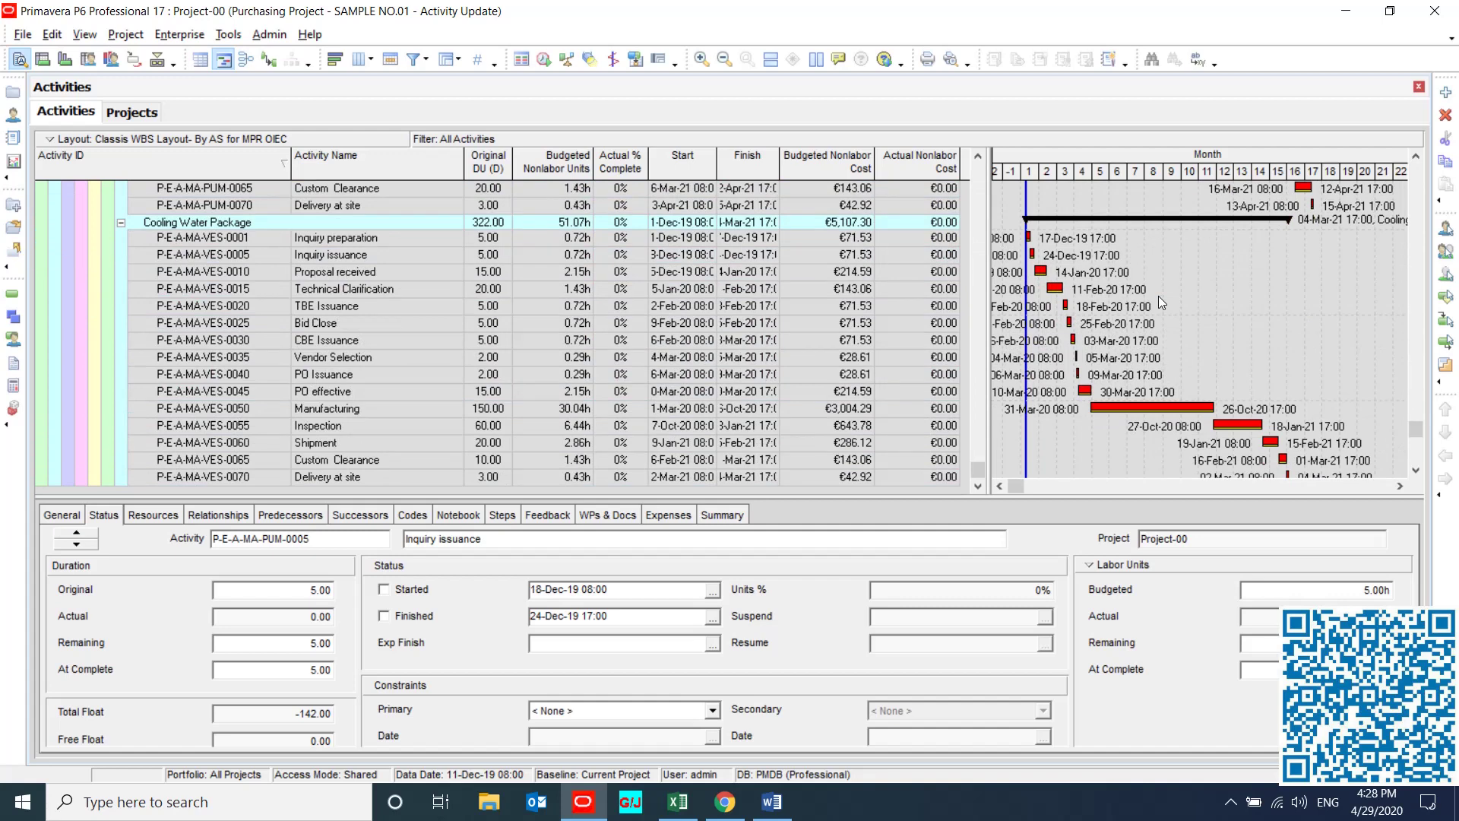
{"action": "scroll", "coordinate": [1159, 295], "scroll_direction": "up", "scroll_amount": 7}
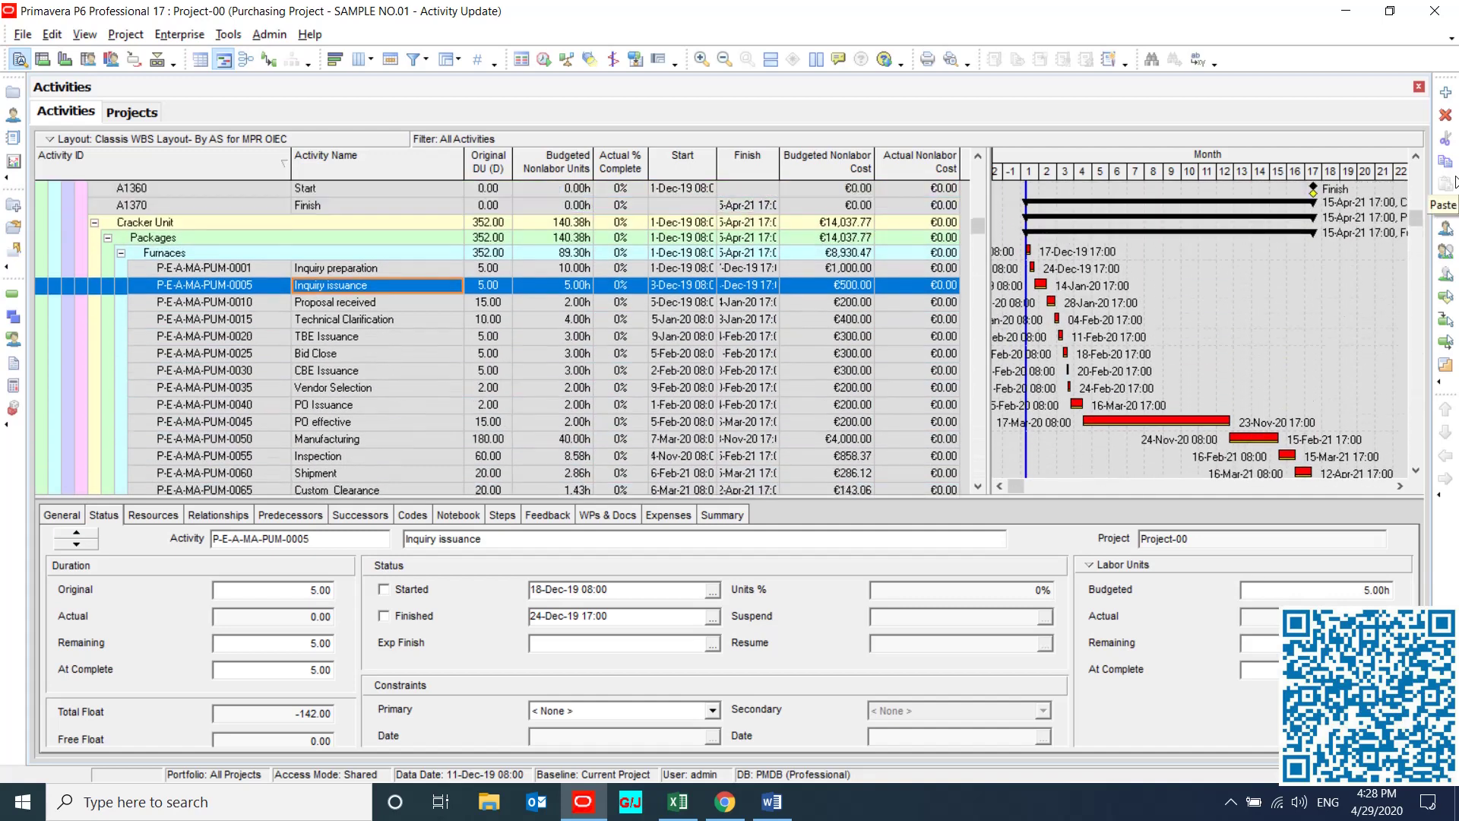